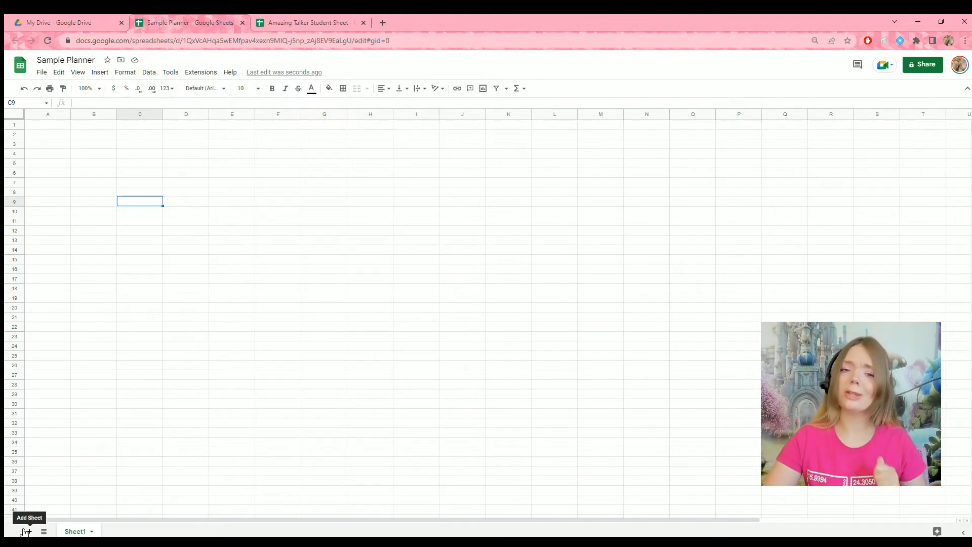
Add a second sheet to the spreadsheet and rename the first sheet Student Planner.
{"action": "left_click", "coordinate": [25, 532]}
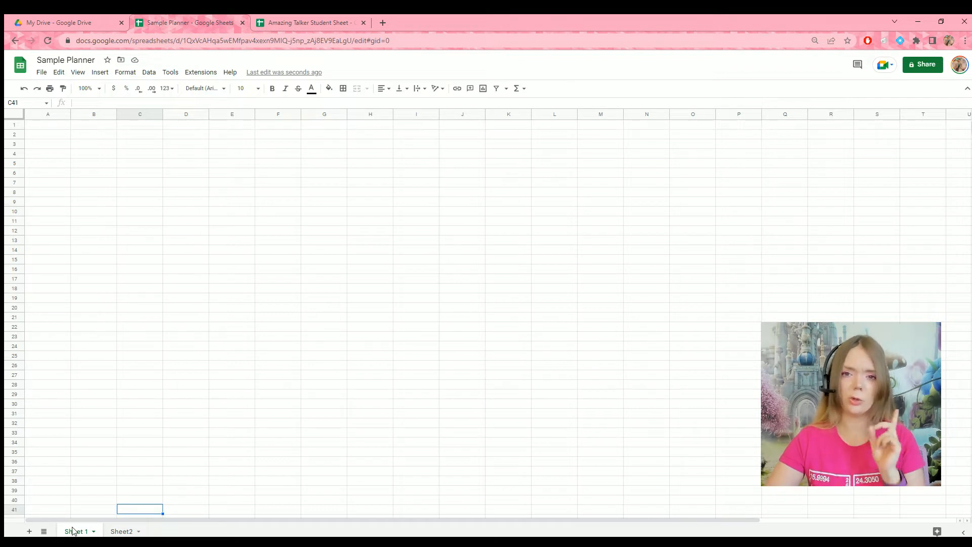
{"action": "double_click", "coordinate": [72, 530]}
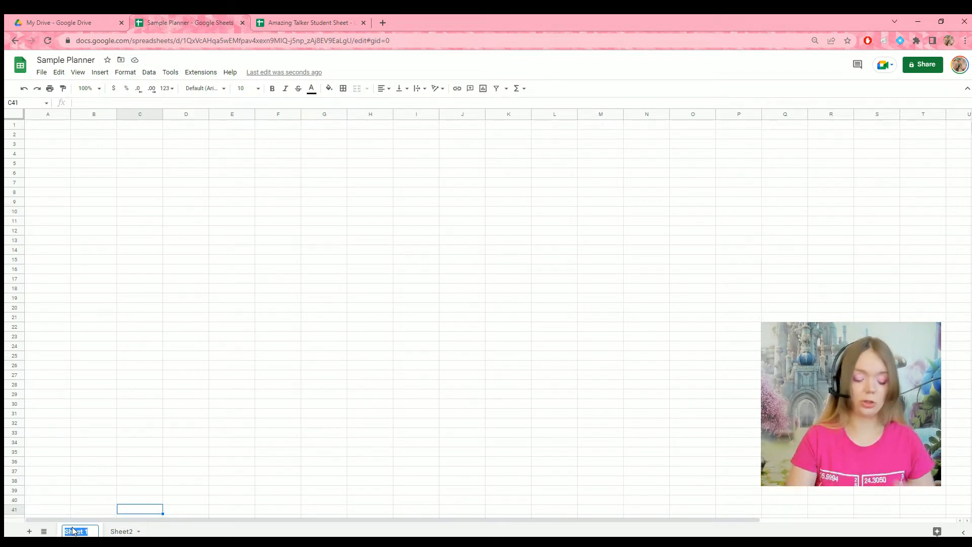
{"action": "type", "text": "Student Pl"}
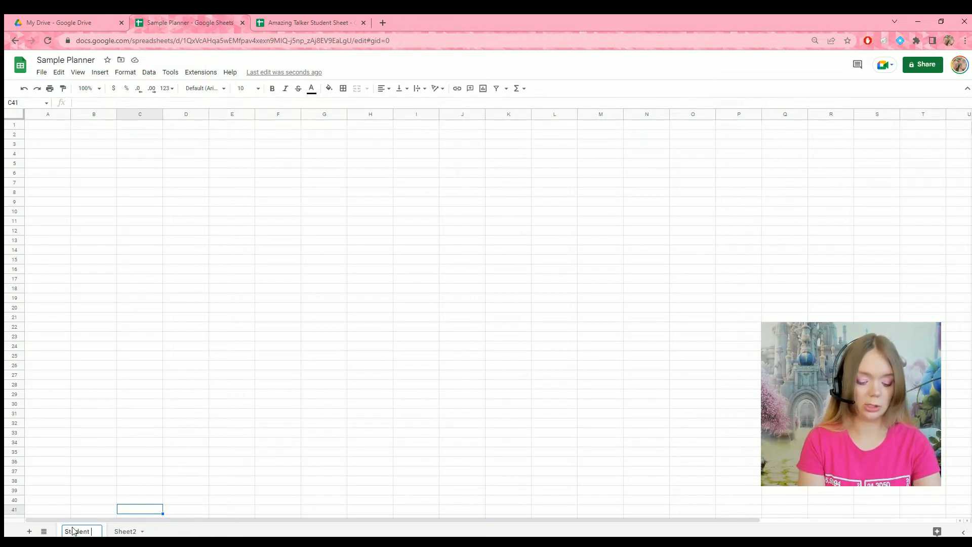
{"action": "type", "text": "anner"}
{"action": "left_click", "coordinate": [197, 454]}
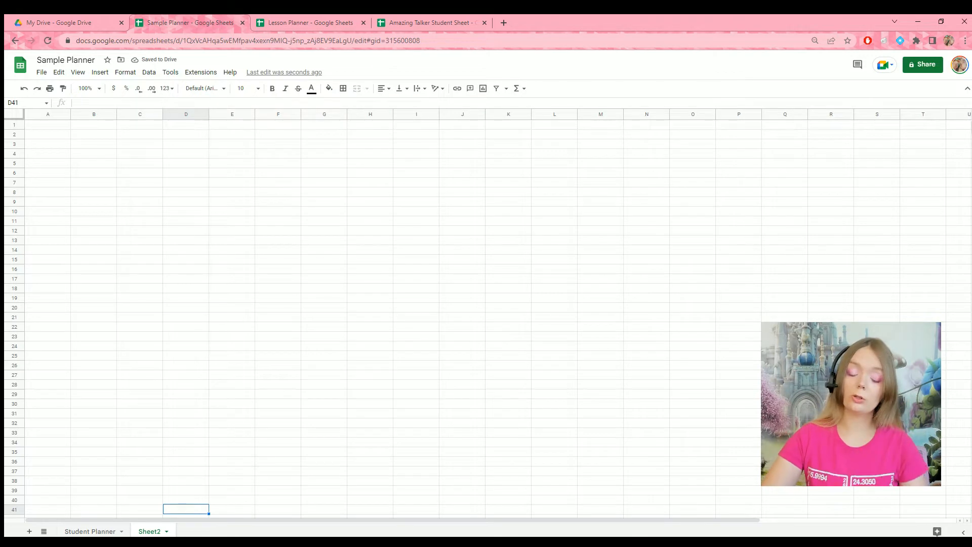
Rename the second sheet Planned Outline.
{"action": "double_click", "coordinate": [142, 530]}
{"action": "type", "text": "Planned Outline"}
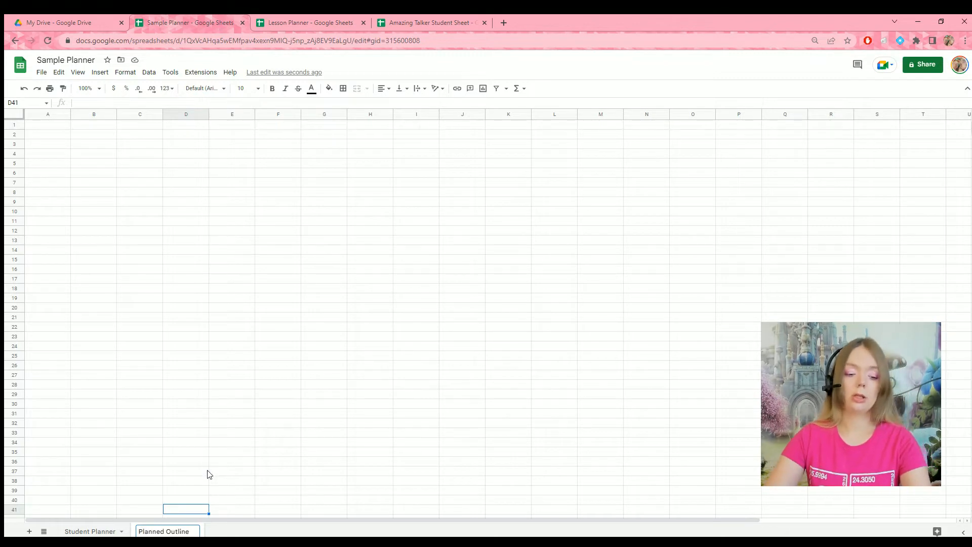
{"action": "left_click", "coordinate": [212, 471]}
Rename the third sheet Actual Outline.
{"action": "double_click", "coordinate": [215, 531]}
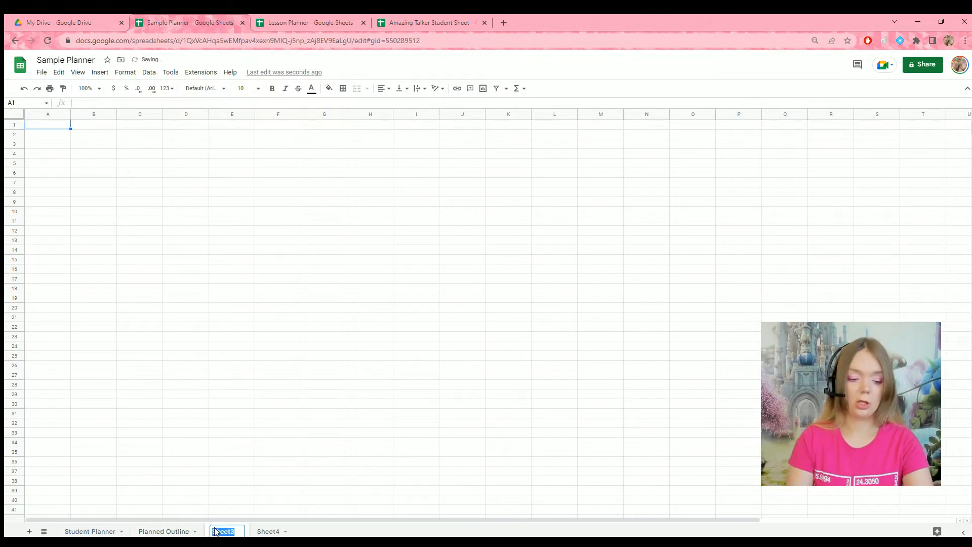
{"action": "type", "text": "Actual"}
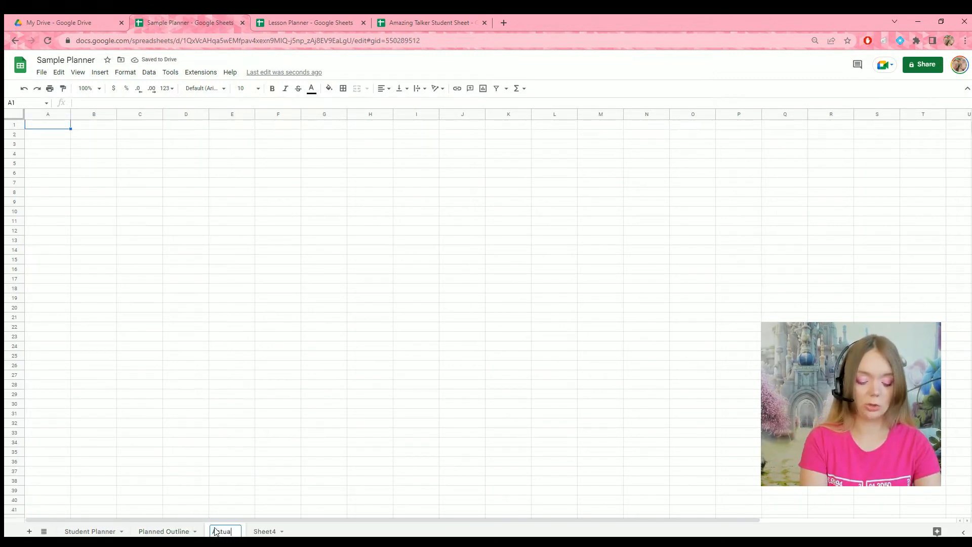
{"action": "type", "text": " Outline"}
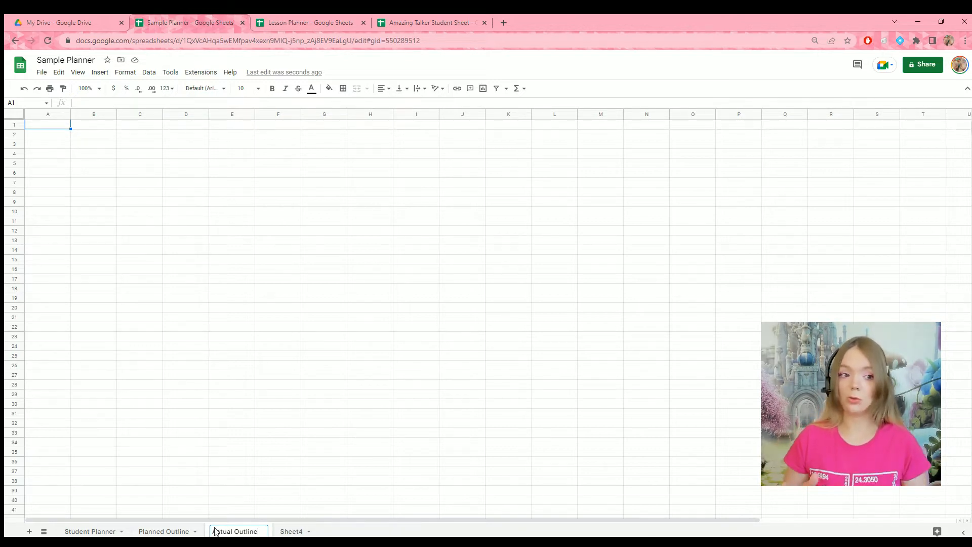
{"action": "left_click", "coordinate": [210, 348]}
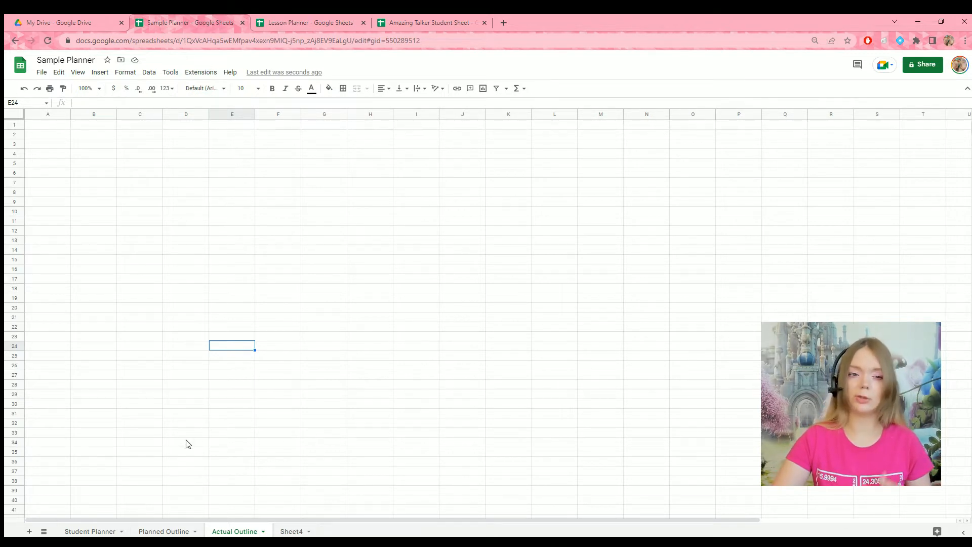
Go back to the Student Planner sheet and give its tab a color.
{"action": "left_click", "coordinate": [90, 531]}
{"action": "left_click", "coordinate": [197, 462]}
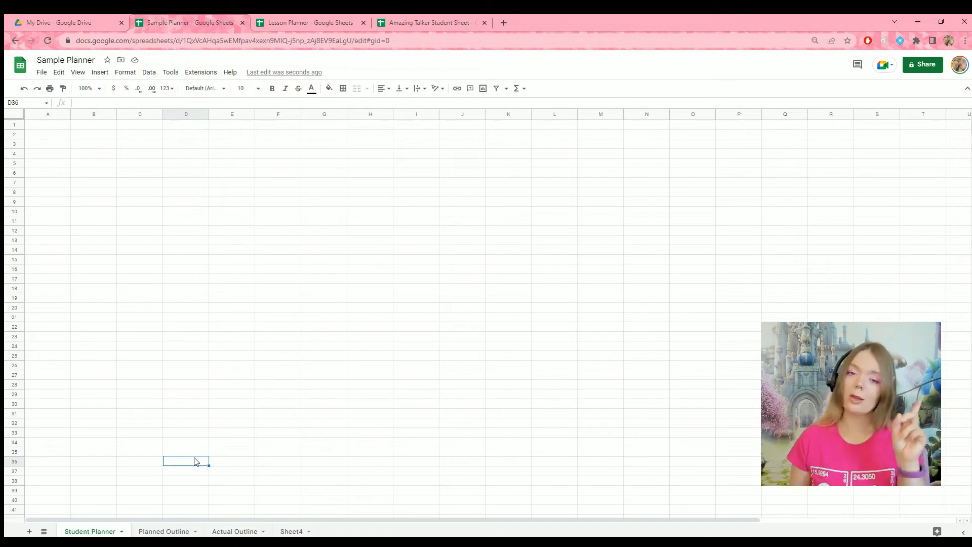
{"action": "right_click", "coordinate": [84, 531]}
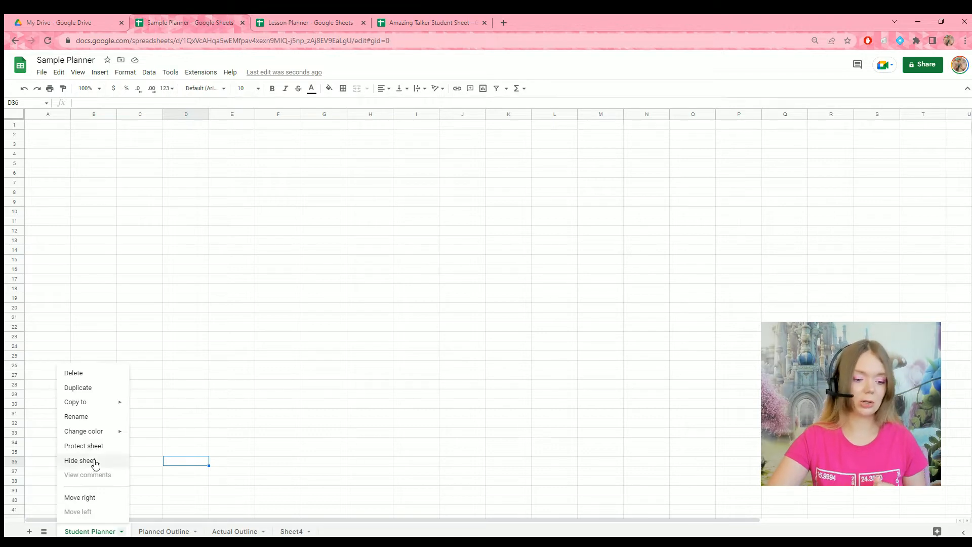
{"action": "mouse_move", "coordinate": [93, 430]}
{"action": "left_click", "coordinate": [143, 354]}
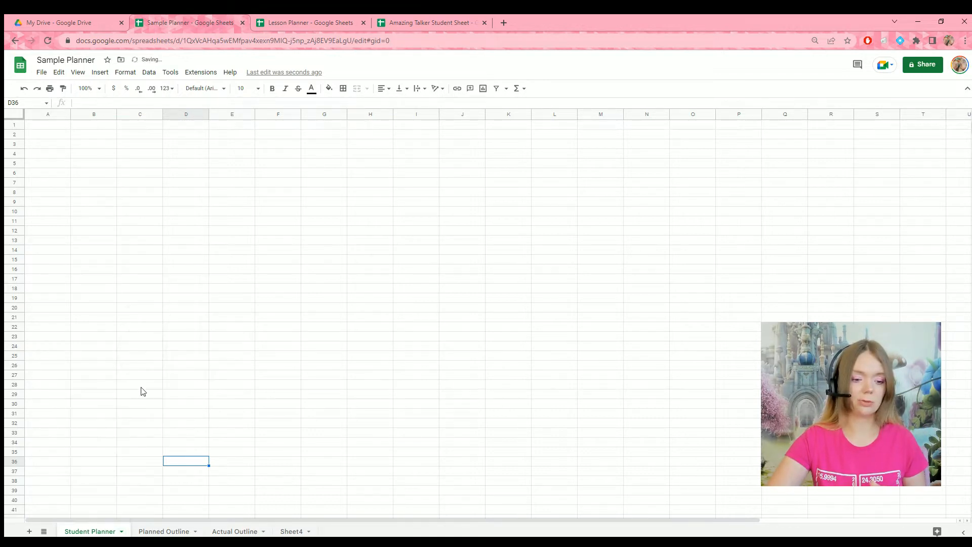
Give the Planned Outline and Actual Outline sheets their own tab colors.
{"action": "right_click", "coordinate": [154, 532]}
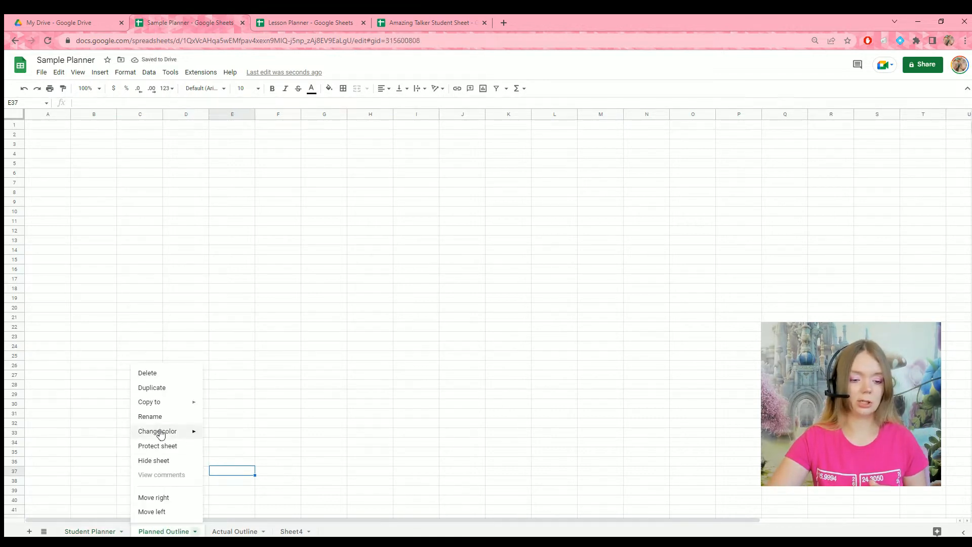
{"action": "mouse_move", "coordinate": [159, 432]}
{"action": "left_click", "coordinate": [222, 354]}
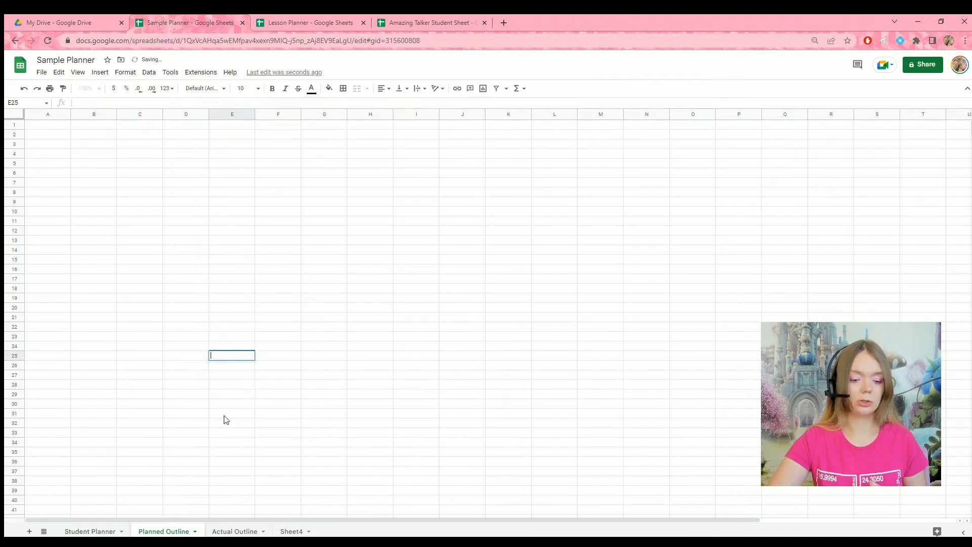
{"action": "left_click", "coordinate": [226, 530]}
{"action": "right_click", "coordinate": [226, 530]}
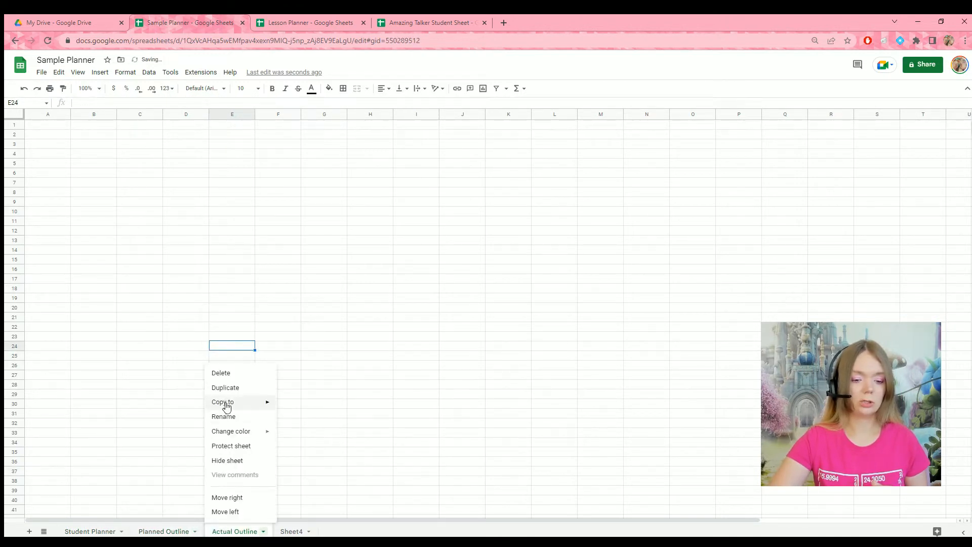
{"action": "mouse_move", "coordinate": [254, 430]}
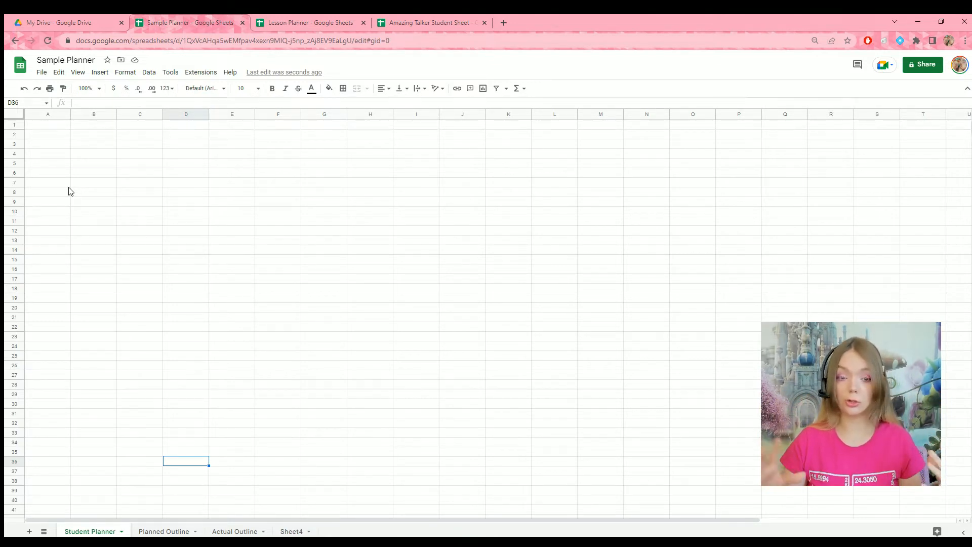
{"action": "scroll", "coordinate": [70, 191], "scroll_direction": "down", "scroll_amount": 20}
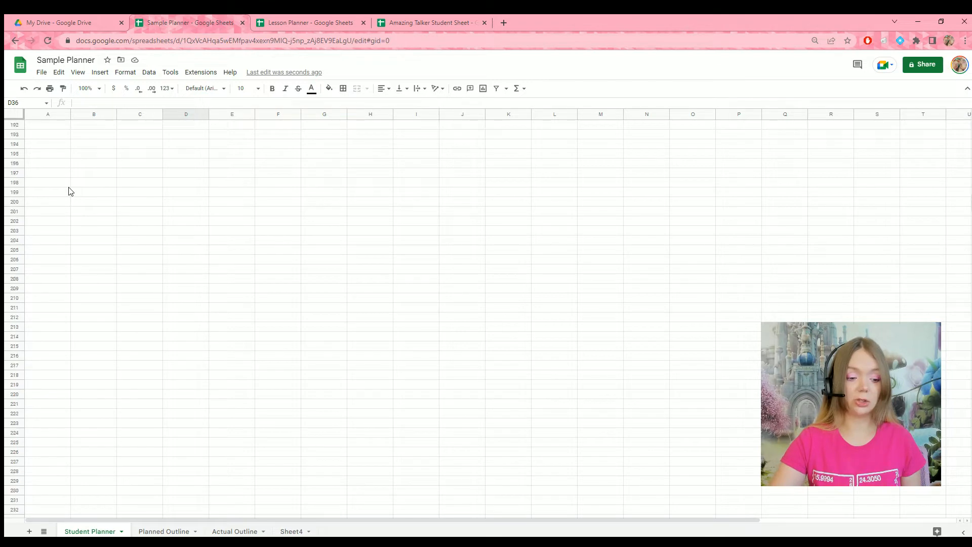
{"action": "scroll", "coordinate": [69, 191], "scroll_direction": "down", "scroll_amount": 20}
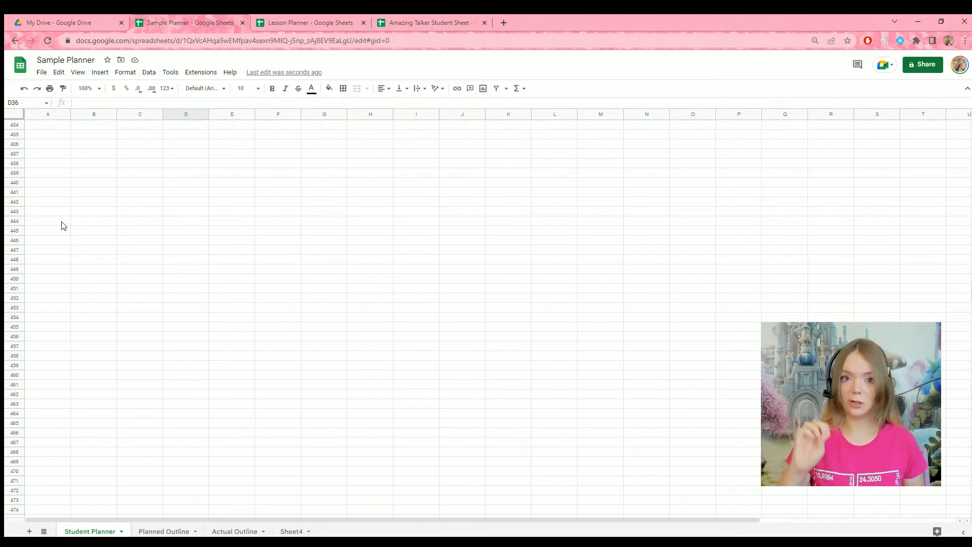
{"action": "scroll", "coordinate": [61, 226], "scroll_direction": "up", "scroll_amount": 10}
{"action": "scroll", "coordinate": [64, 226], "scroll_direction": "up", "scroll_amount": 14}
{"action": "scroll", "coordinate": [63, 226], "scroll_direction": "up", "scroll_amount": 20}
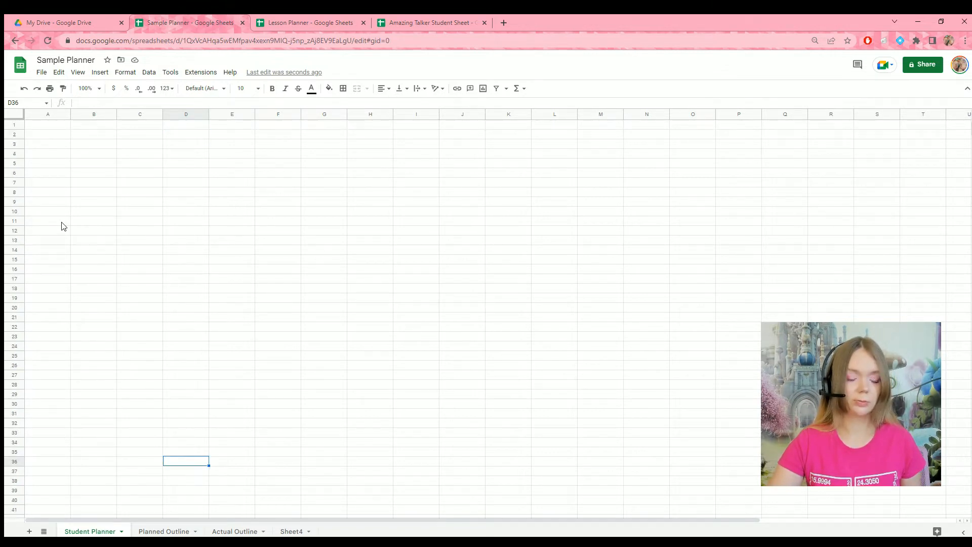
Enter the column headings Profile Name in A1 and Student Name in B1 of the Student Planner sheet.
{"action": "left_click", "coordinate": [44, 129]}
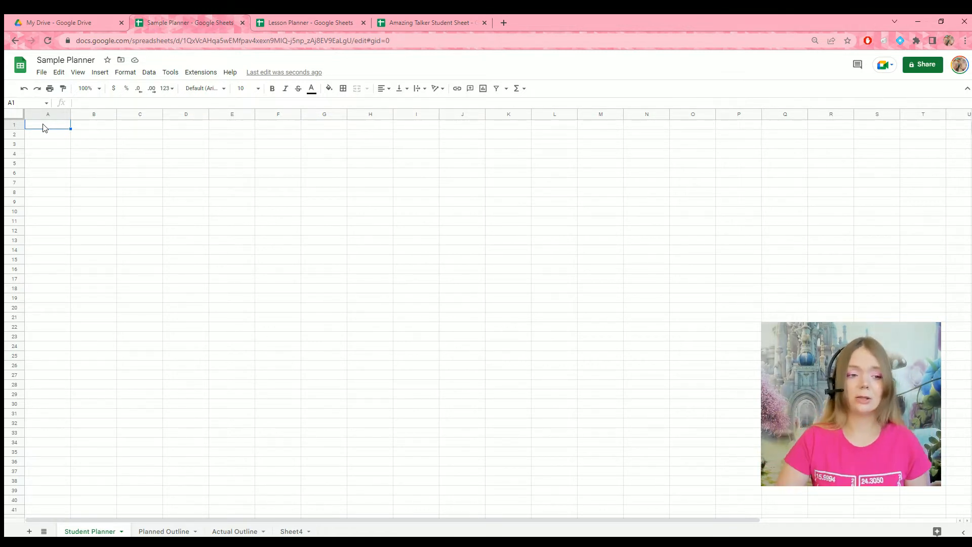
{"action": "type", "text": "Pro"}
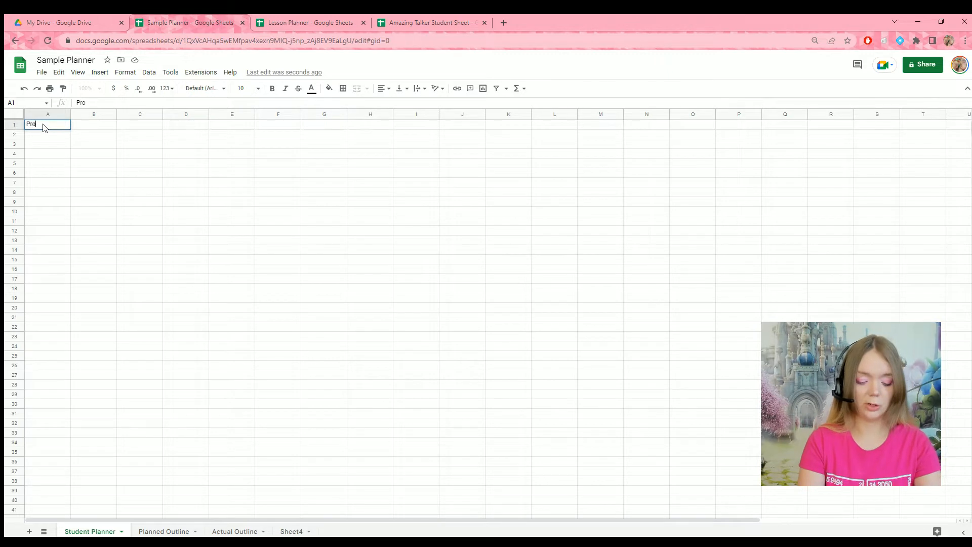
{"action": "type", "text": "file Name"}
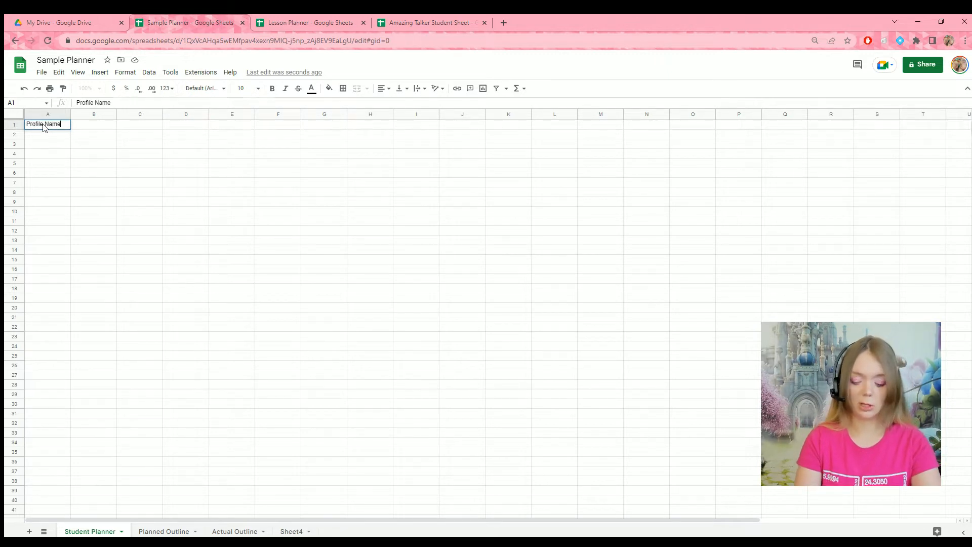
{"action": "key", "text": "Tab"}
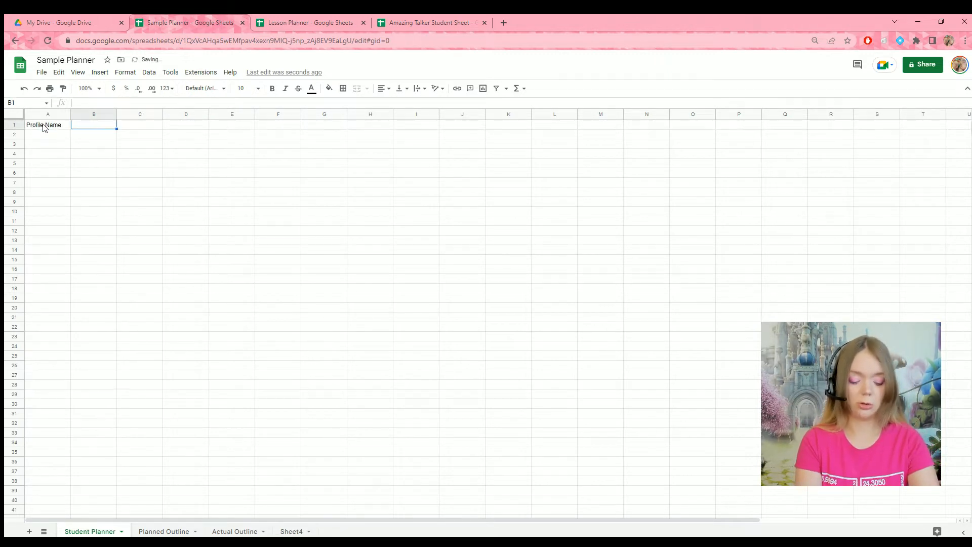
{"action": "type", "text": "Ac"}
{"action": "type", "text": "Student"}
{"action": "type", "text": " Name"}
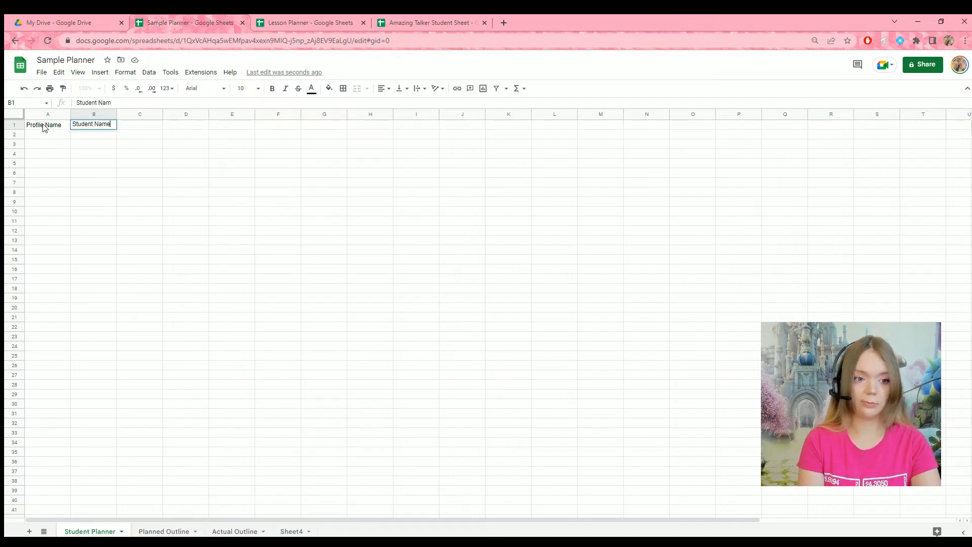
{"action": "key", "text": "Return"}
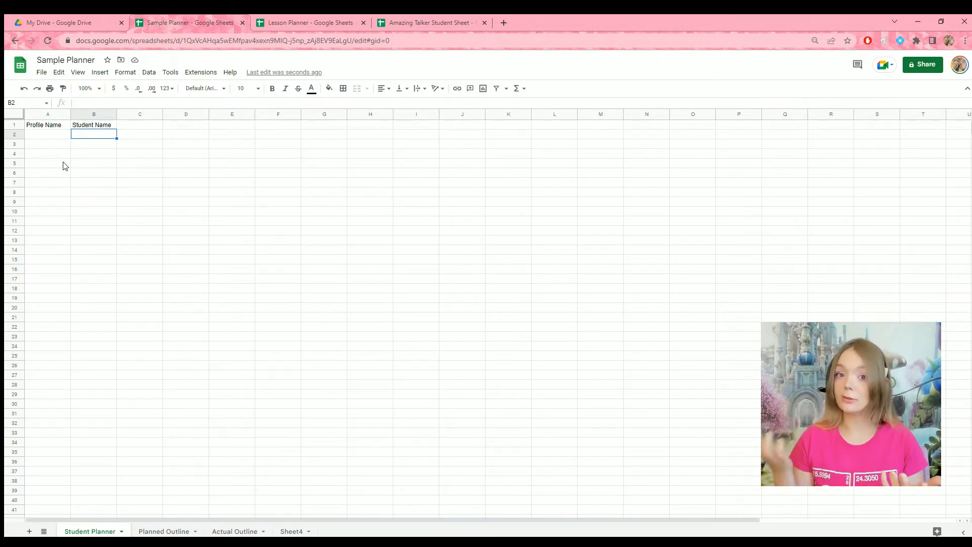
Fill row 2 with a sample profile name in A2 and a different student first name in B2.
{"action": "left_click", "coordinate": [62, 134]}
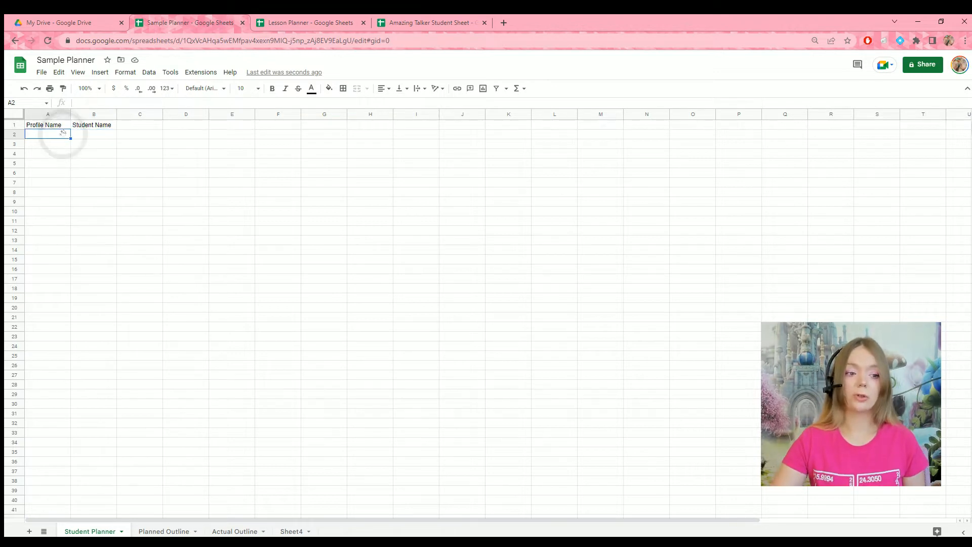
{"action": "type", "text": "Jeff"}
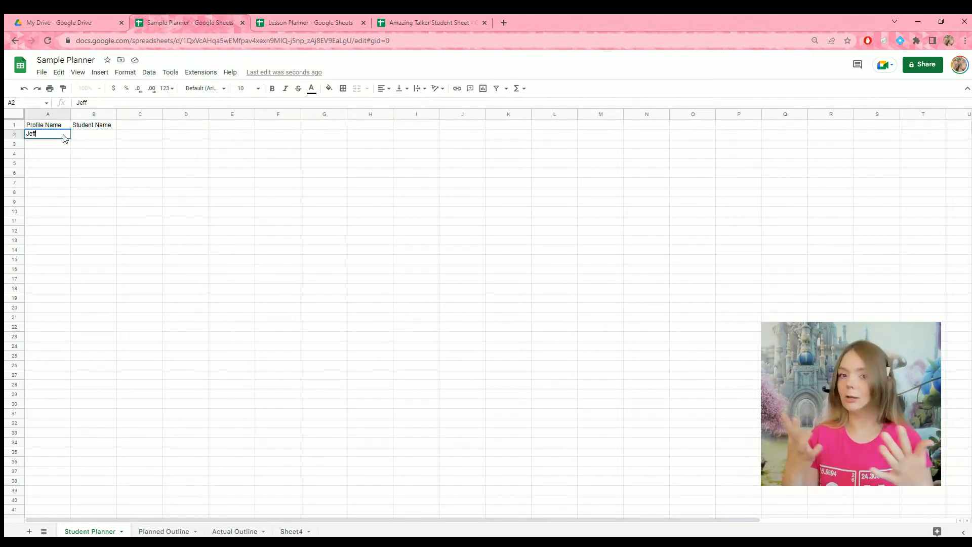
{"action": "left_click", "coordinate": [78, 134]}
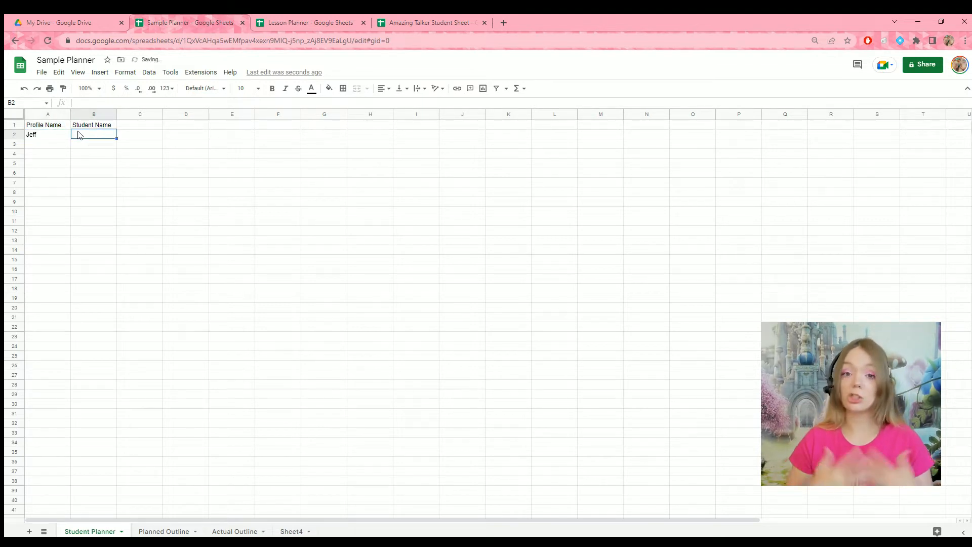
{"action": "type", "text": "Elsa"}
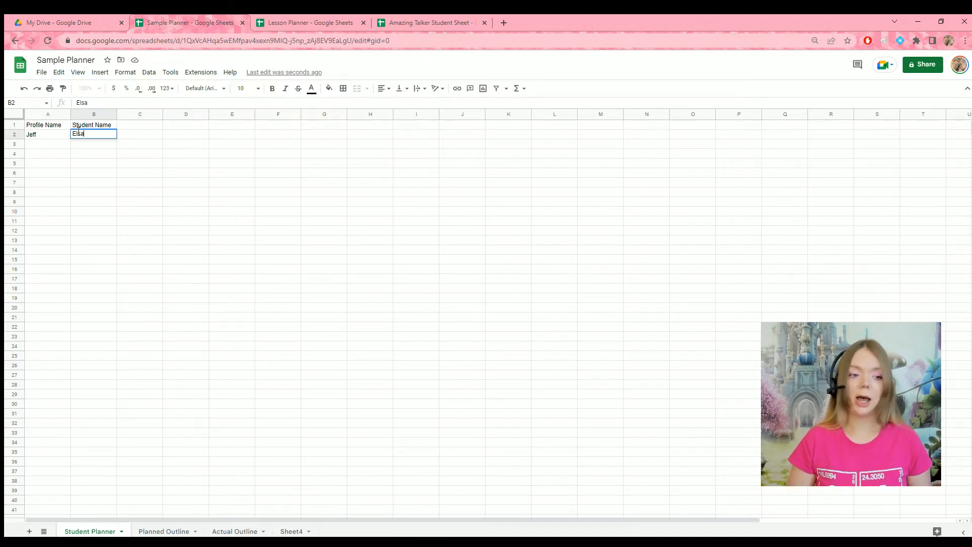
{"action": "left_click", "coordinate": [89, 142]}
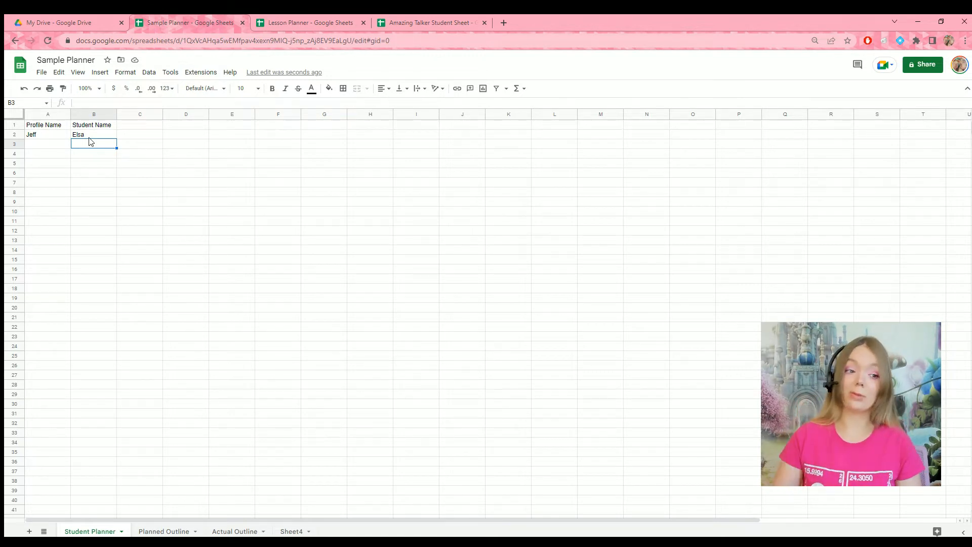
Fill row 3 with a second sample entry, using the same first name as profile name and student name.
{"action": "left_click", "coordinate": [63, 141]}
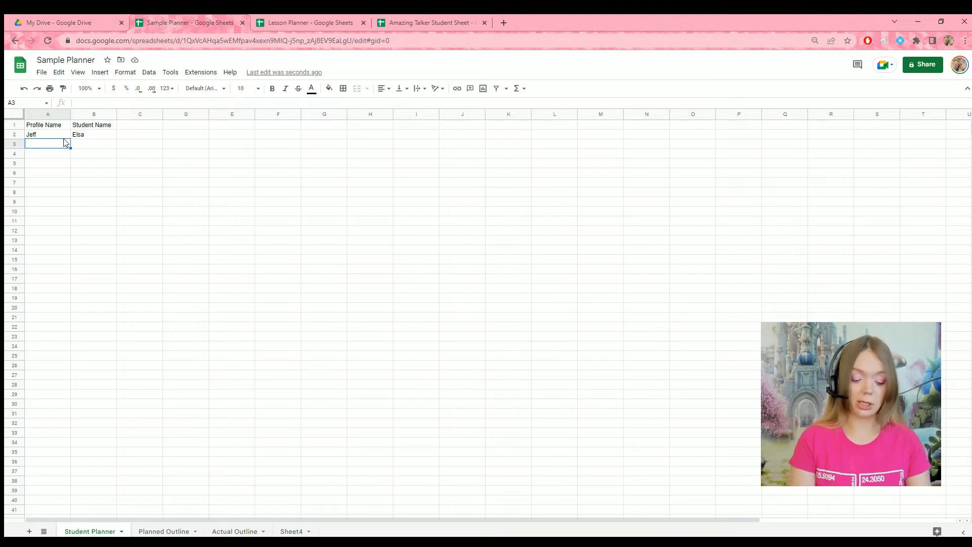
{"action": "type", "text": "Steve"}
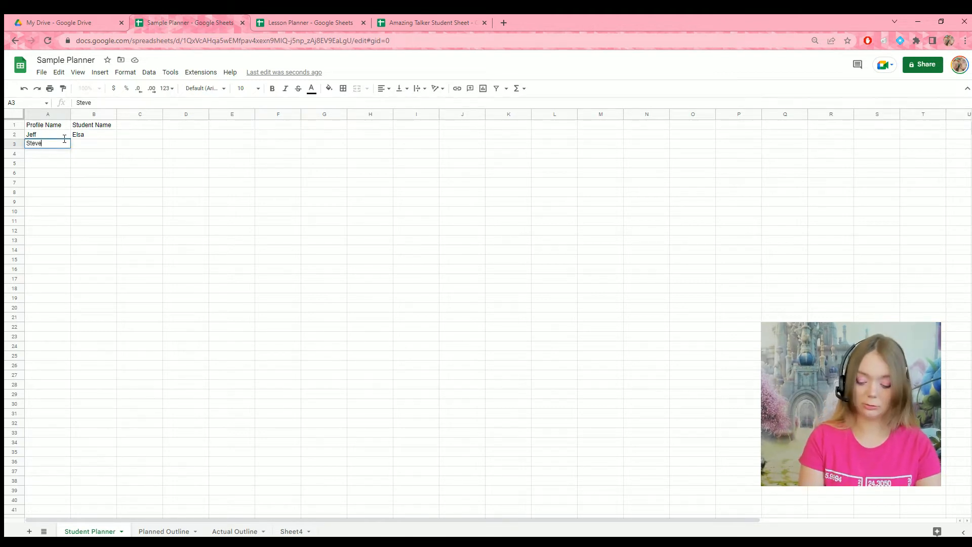
{"action": "key", "text": "Tab"}
{"action": "type", "text": "Steve"}
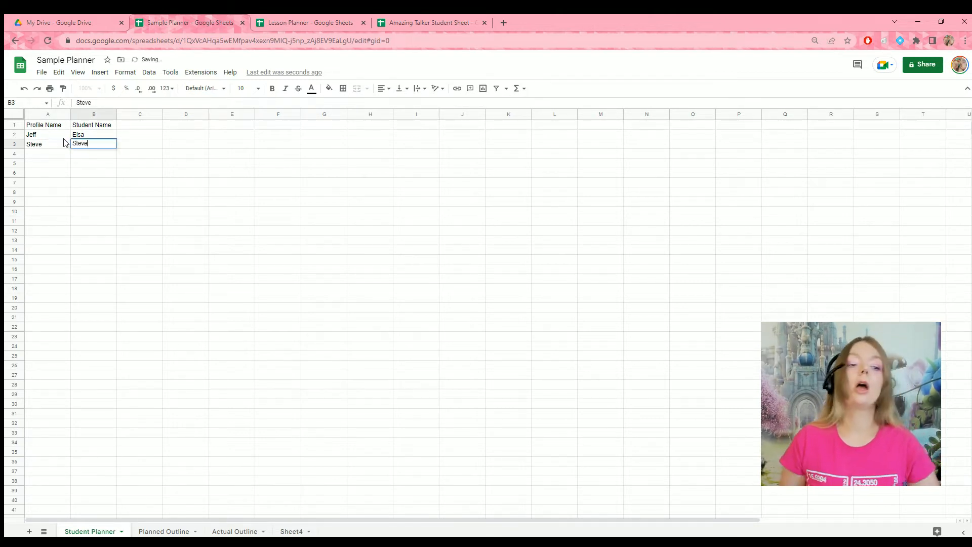
{"action": "left_click", "coordinate": [75, 163]}
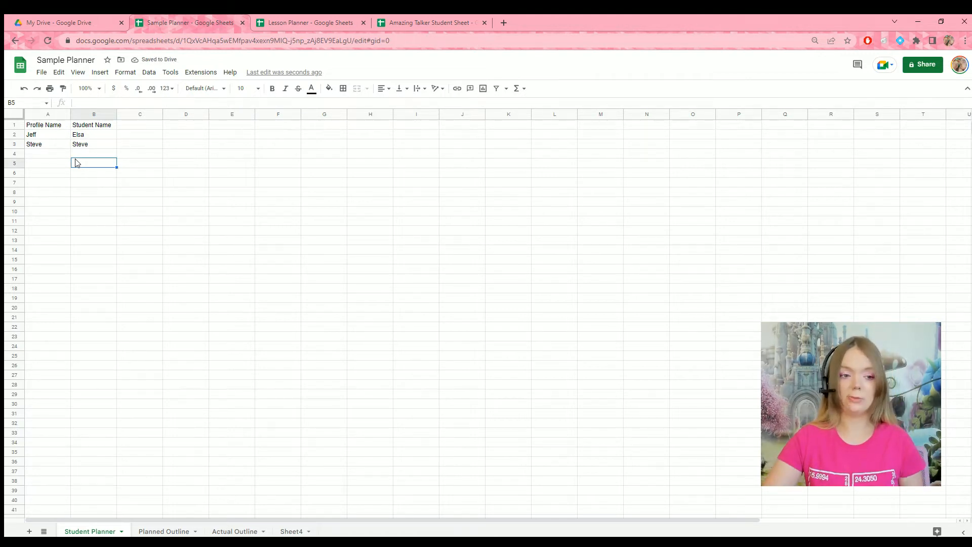
Clear the sample student entries in rows 2 and 3 and enter the heading Lesson Details in C1.
{"action": "left_click", "coordinate": [88, 115]}
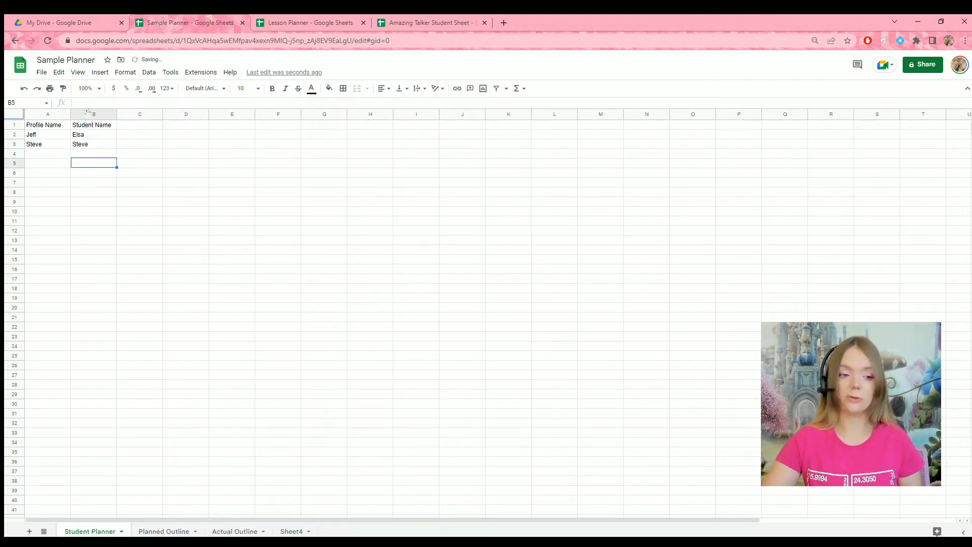
{"action": "left_click", "coordinate": [88, 112]}
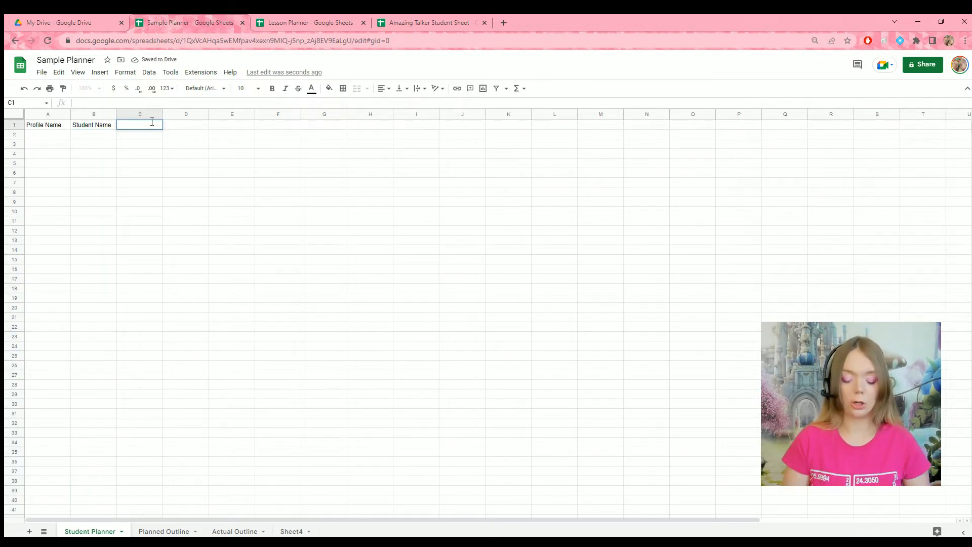
{"action": "type", "text": "Lesson De"}
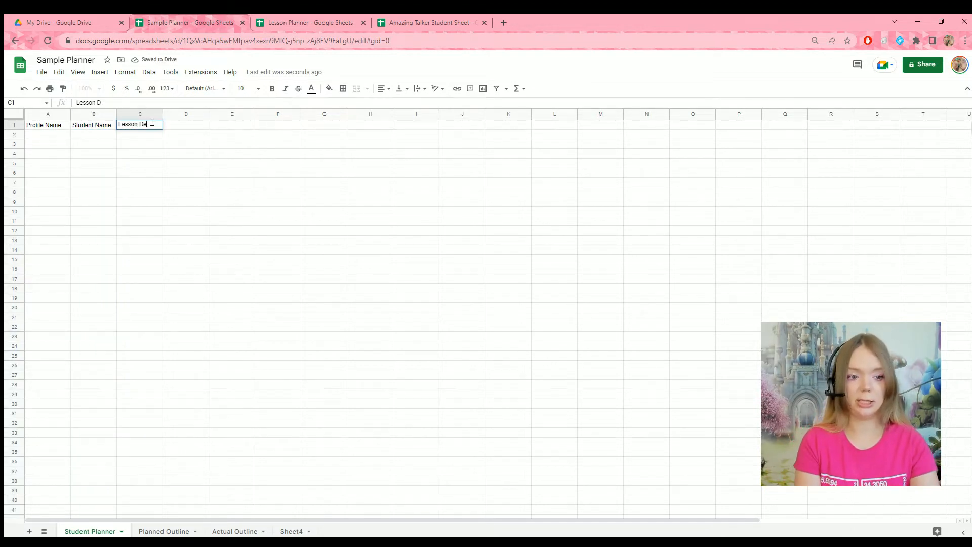
{"action": "type", "text": "tails"}
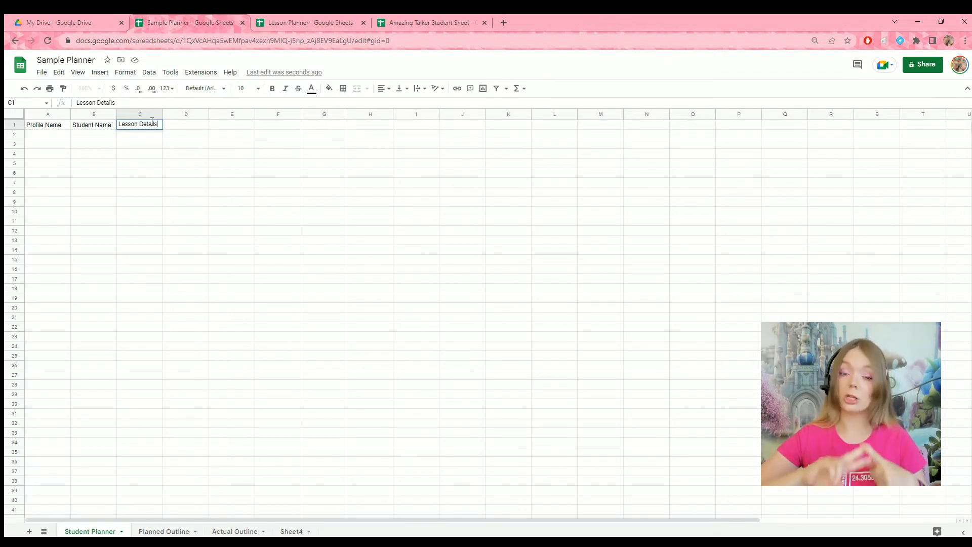
Enter "$16 for 50 min" as a sample lesson detail in C2.
{"action": "double_click", "coordinate": [151, 134]}
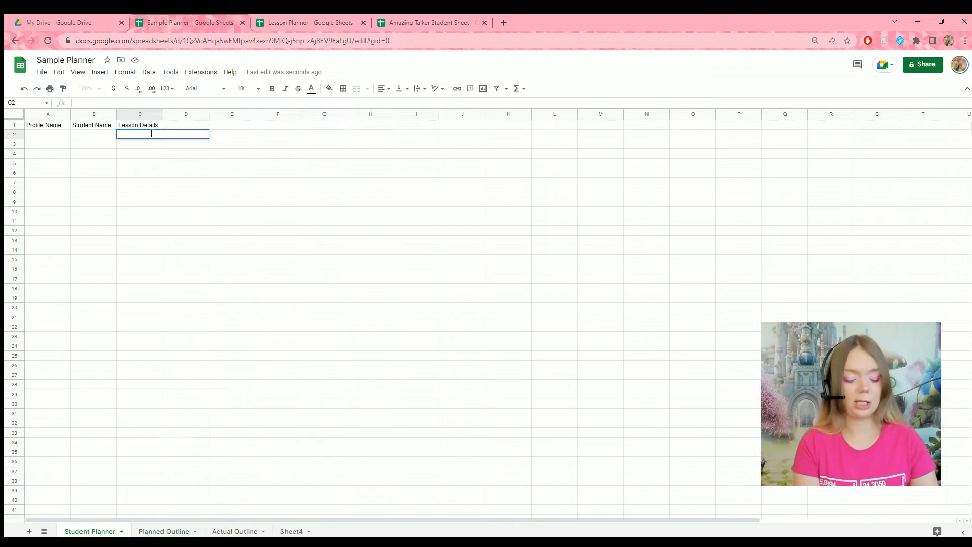
{"action": "type", "text": "$1"}
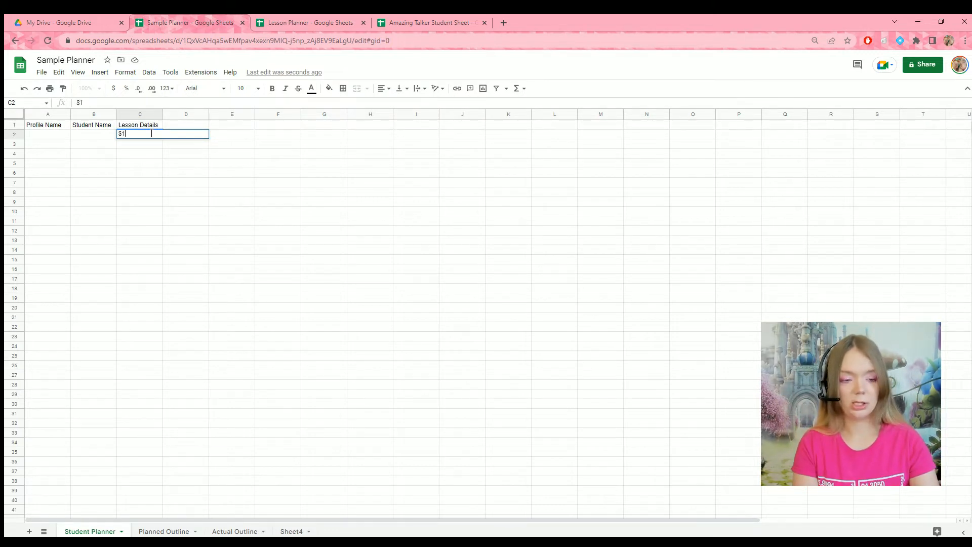
{"action": "type", "text": "6 for "}
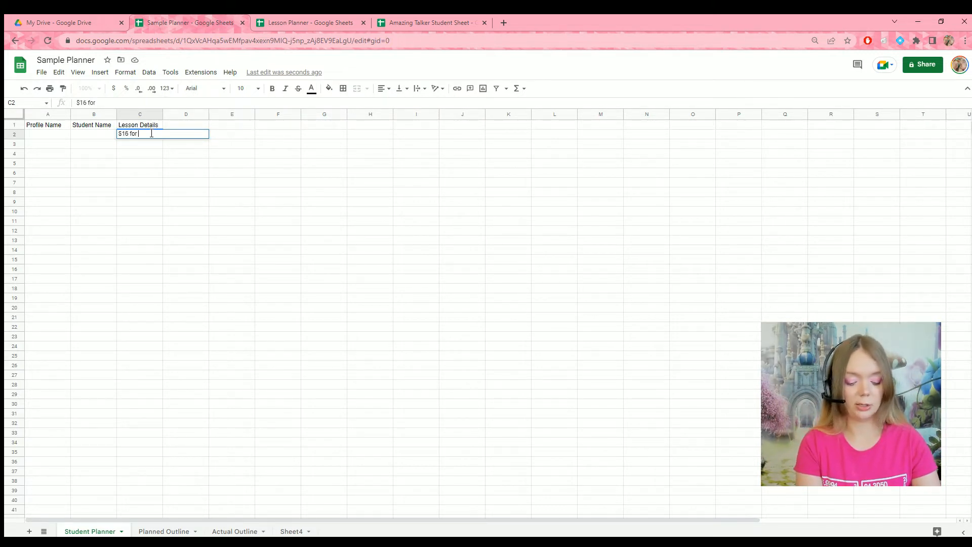
{"action": "type", "text": "50 min"}
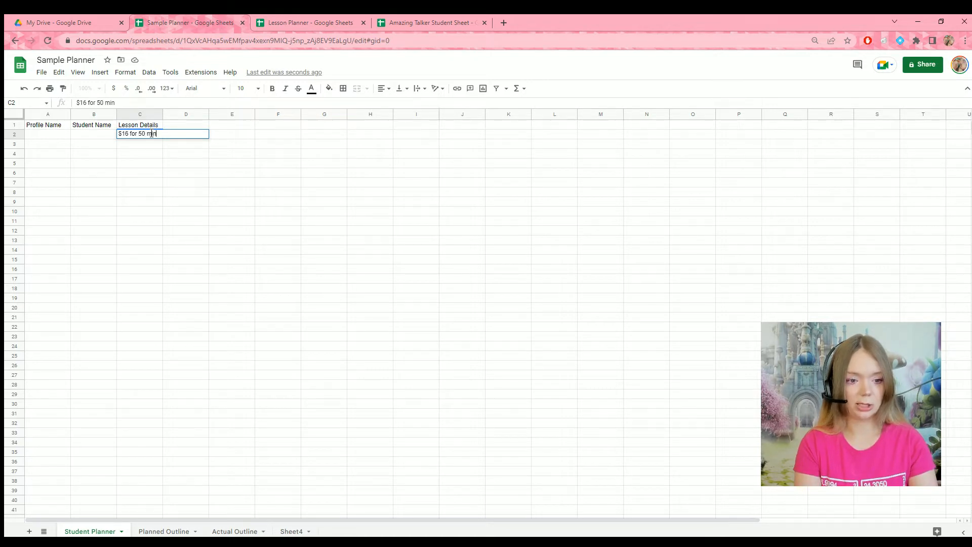
{"action": "left_click", "coordinate": [152, 142]}
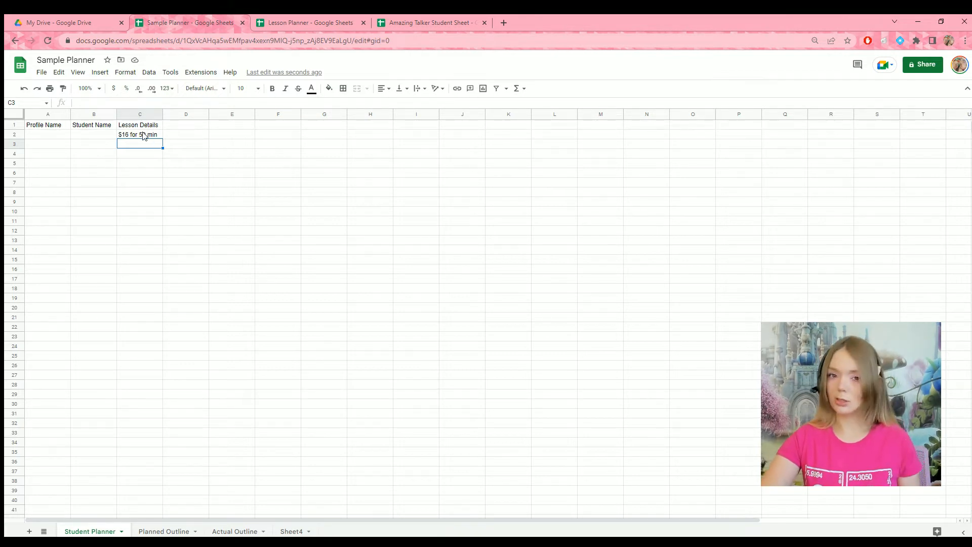
Put the subject Math in front of the sample lesson detail in C2.
{"action": "left_click", "coordinate": [142, 135]}
{"action": "left_click", "coordinate": [74, 97]}
{"action": "type", "text": "Math"}
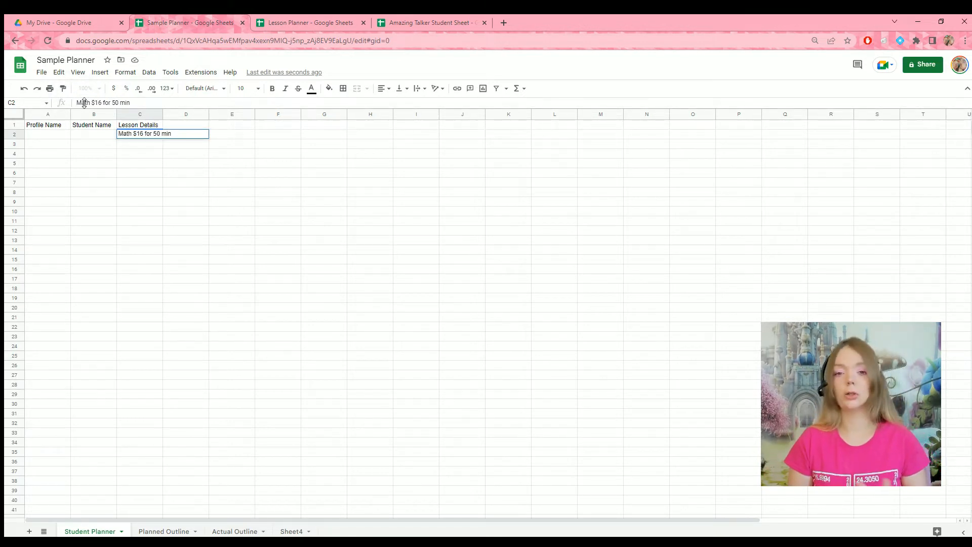
Remove the entire sample lesson detail from C2, leaving only the heading in that column.
{"action": "key", "text": "BackSpace"}
{"action": "key", "text": "BackSpace"}
{"action": "key", "text": "BackSpace"}
{"action": "key", "text": "BackSpace"}
{"action": "key", "text": "BackSpace"}
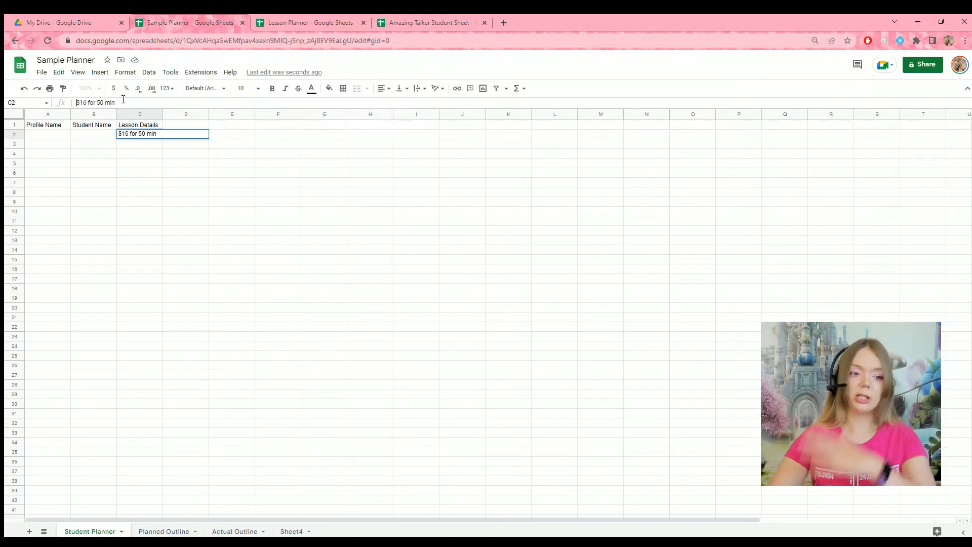
{"action": "left_click_drag", "start_coordinate": [122, 102], "coordinate": [50, 95]}
{"action": "key", "text": "BackSpace"}
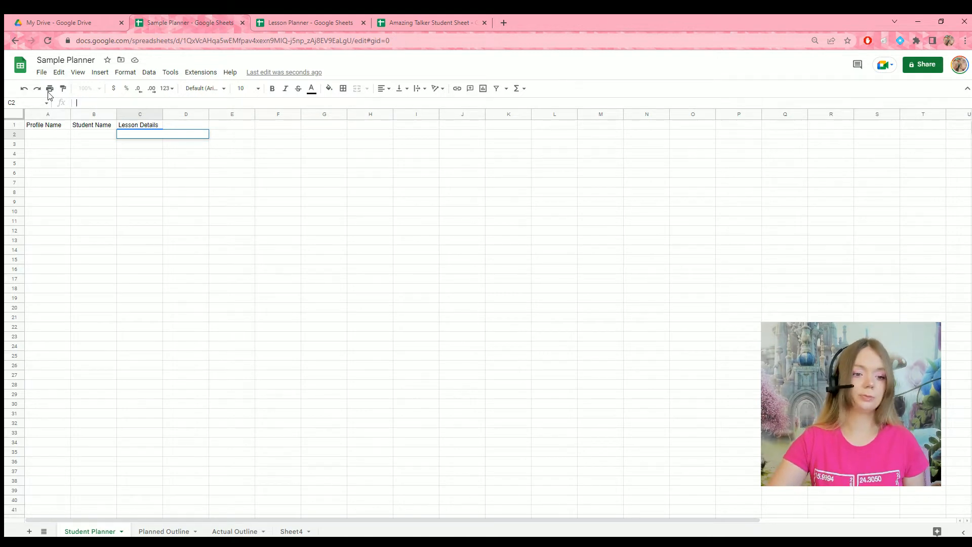
Enter the column headings Student Age in D1 and Lessons Completed in E1.
{"action": "left_click", "coordinate": [202, 123]}
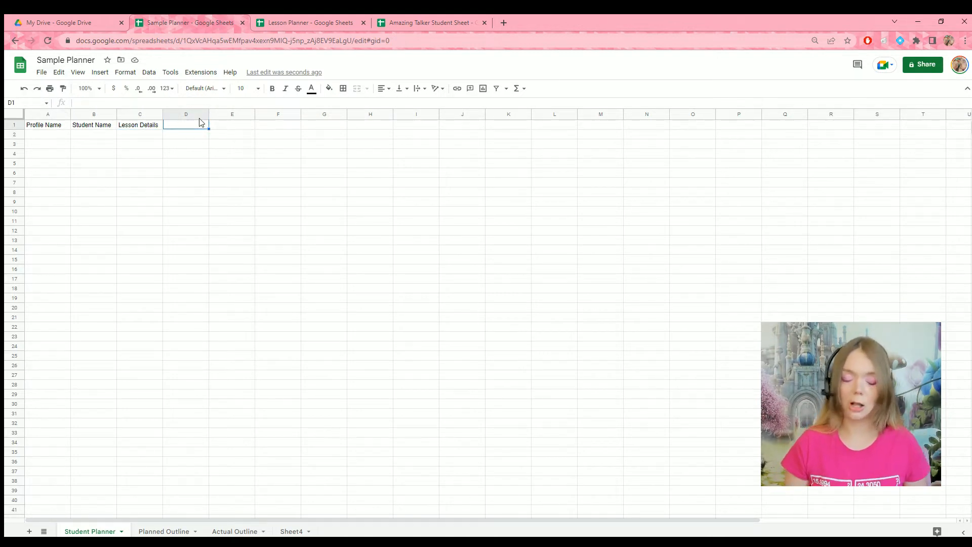
{"action": "type", "text": "Student Age"}
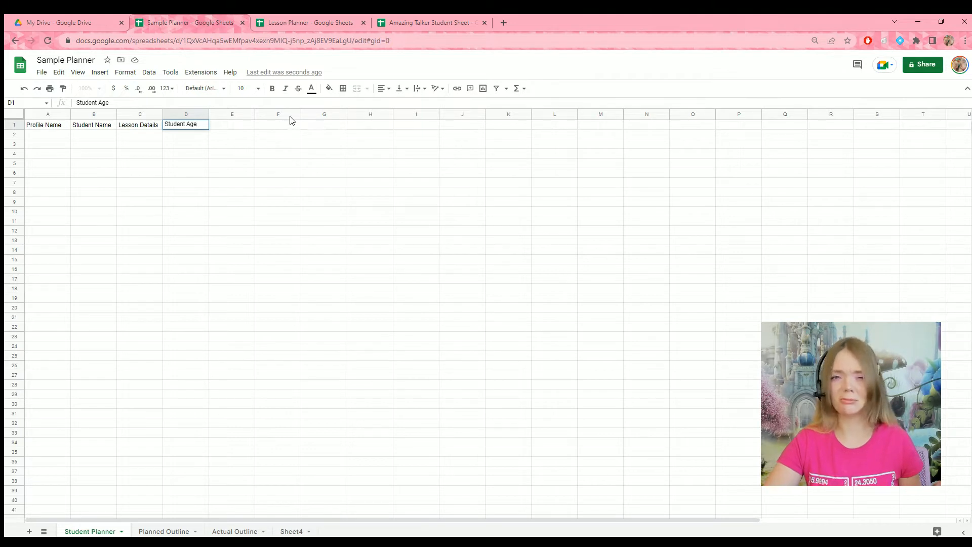
{"action": "left_click", "coordinate": [225, 127]}
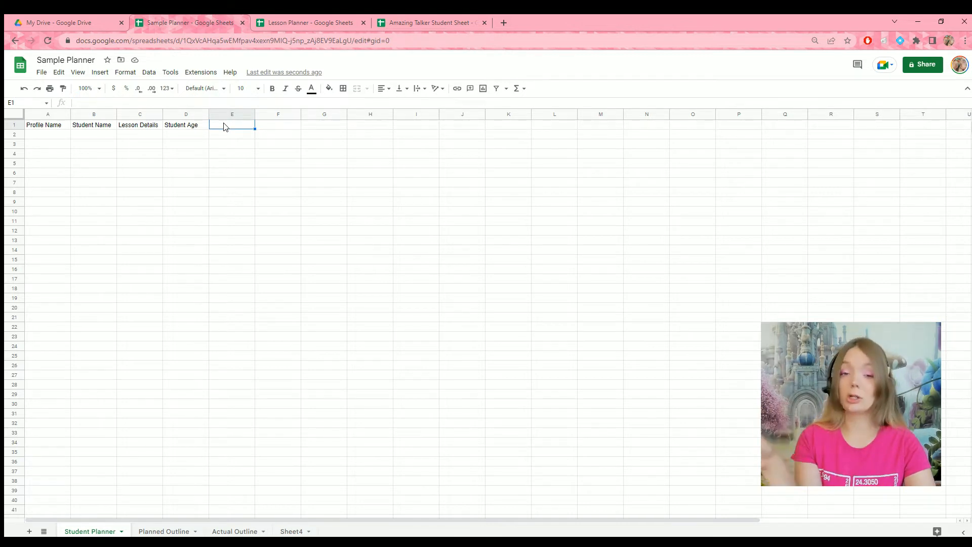
{"action": "type", "text": "Lessons"}
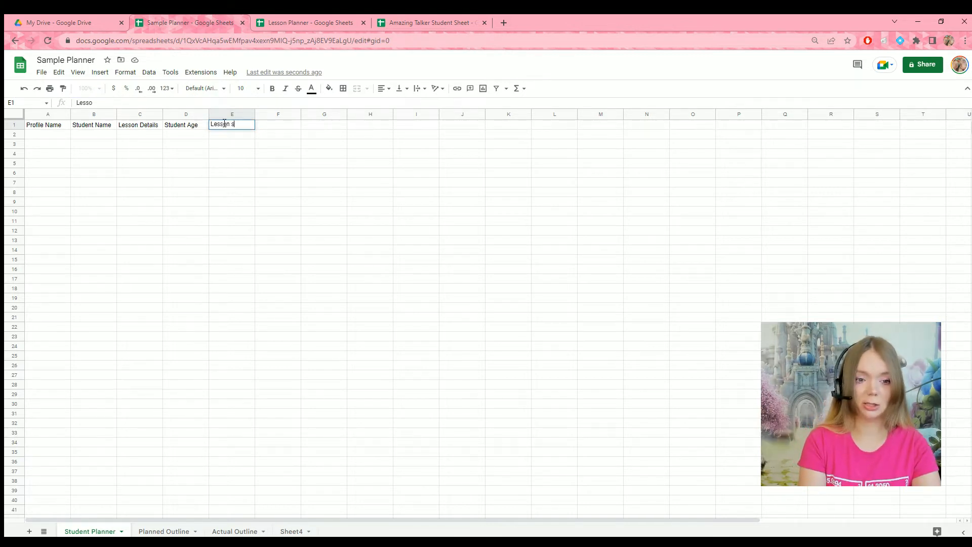
{"action": "type", "text": " Completed"}
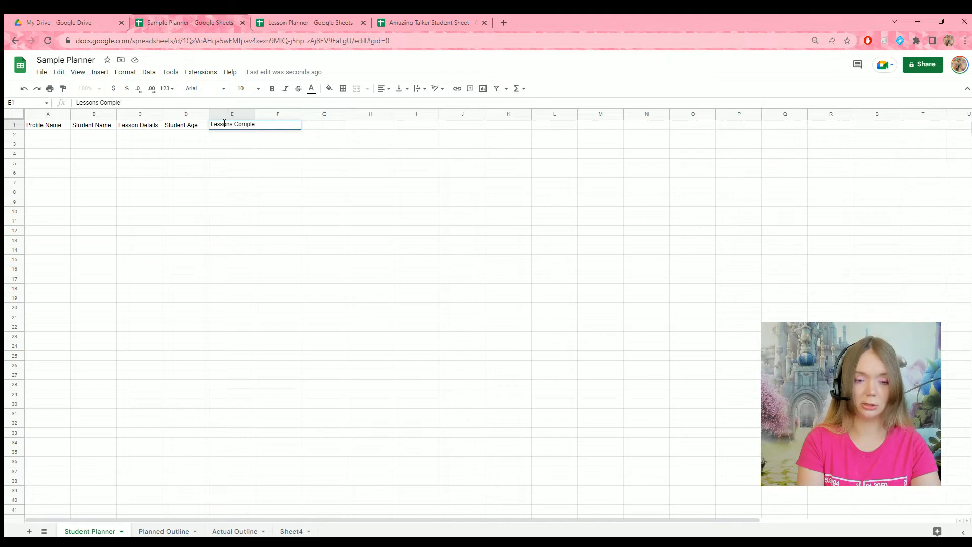
{"action": "left_click", "coordinate": [228, 145]}
Widen column E so that the Lessons Completed heading fits inside its cell.
{"action": "left_click", "coordinate": [254, 112]}
{"action": "right_click", "coordinate": [253, 114]}
{"action": "left_click", "coordinate": [254, 107]}
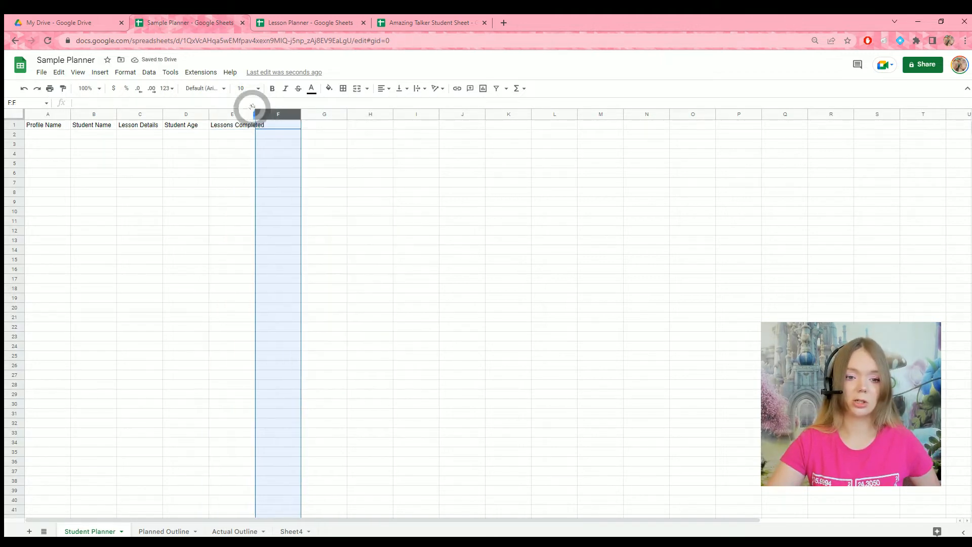
{"action": "left_click_drag", "start_coordinate": [255, 112], "coordinate": [307, 111]}
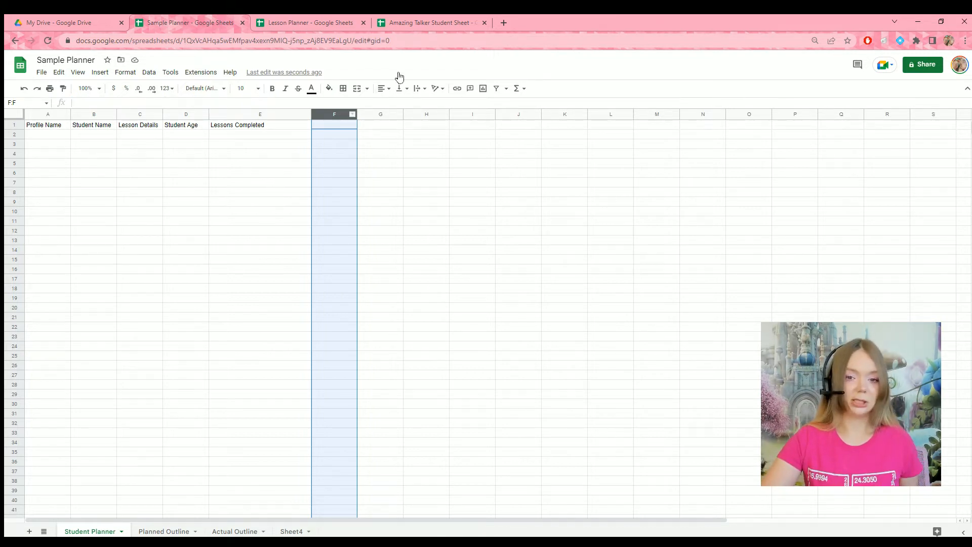
Enter the column headings First Class Date in F1, Country in G1 and Gender in H1.
{"action": "type", "text": "First Class Date"}
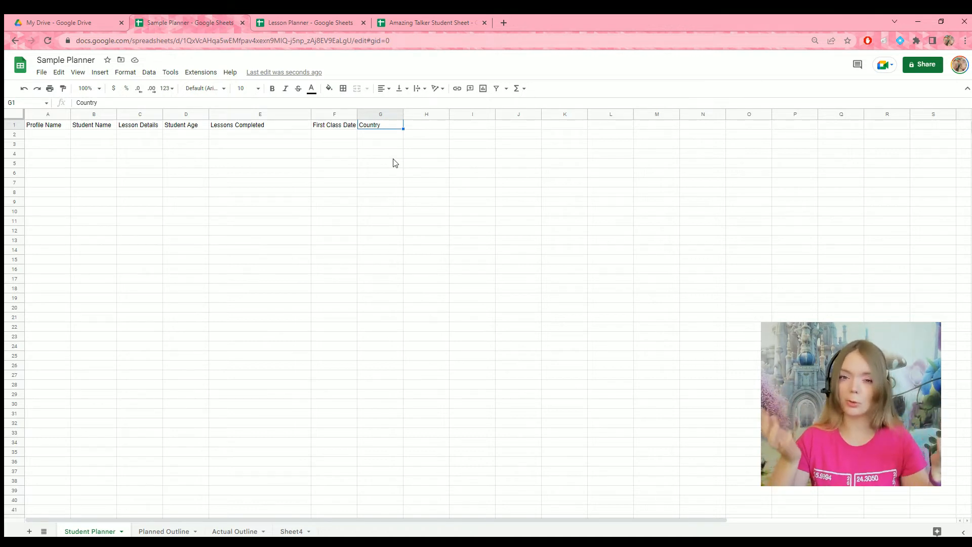
{"action": "left_click", "coordinate": [412, 124]}
{"action": "type", "text": "Gender"}
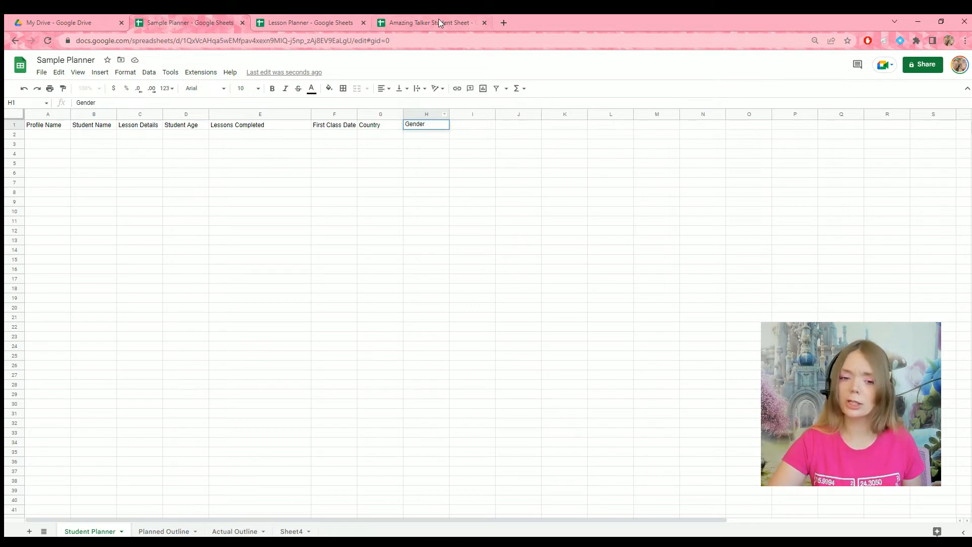
Enter the column heading Student Ability in I1, correcting its spelling.
{"action": "left_click", "coordinate": [464, 124]}
{"action": "type", "text": "Student Abil"}
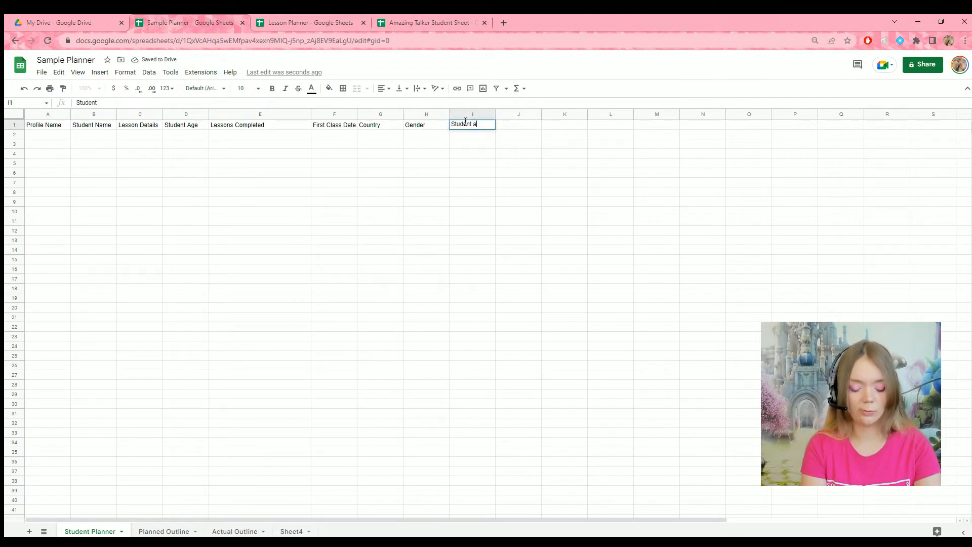
{"action": "type", "text": "ty"}
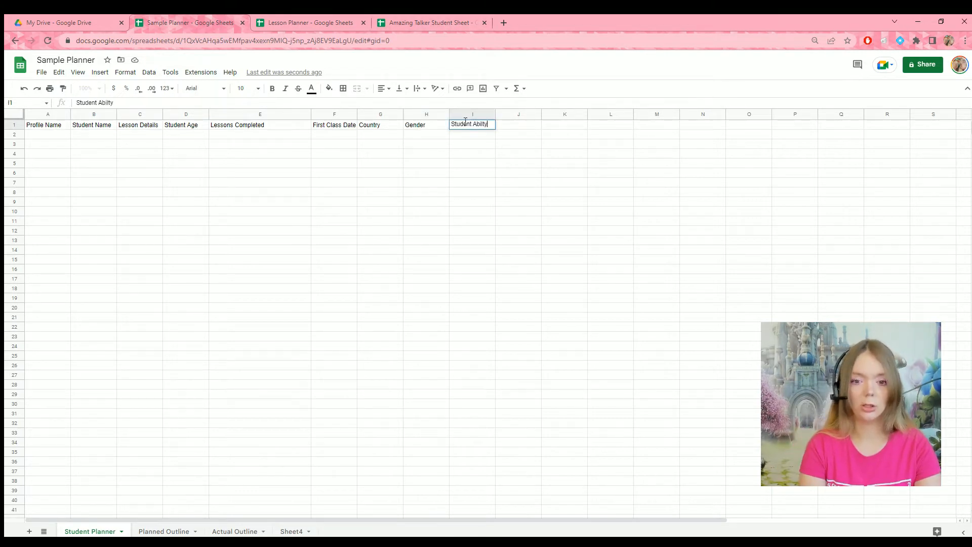
{"action": "left_click", "coordinate": [473, 144]}
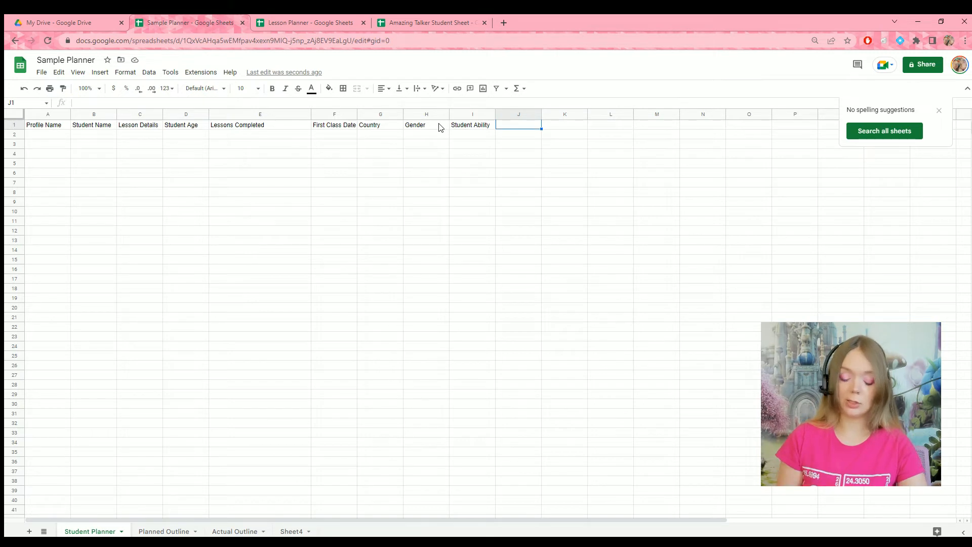
Enter the heading Used 50% Absence in J1 and widen column J to fit it.
{"action": "type", "text": "U"}
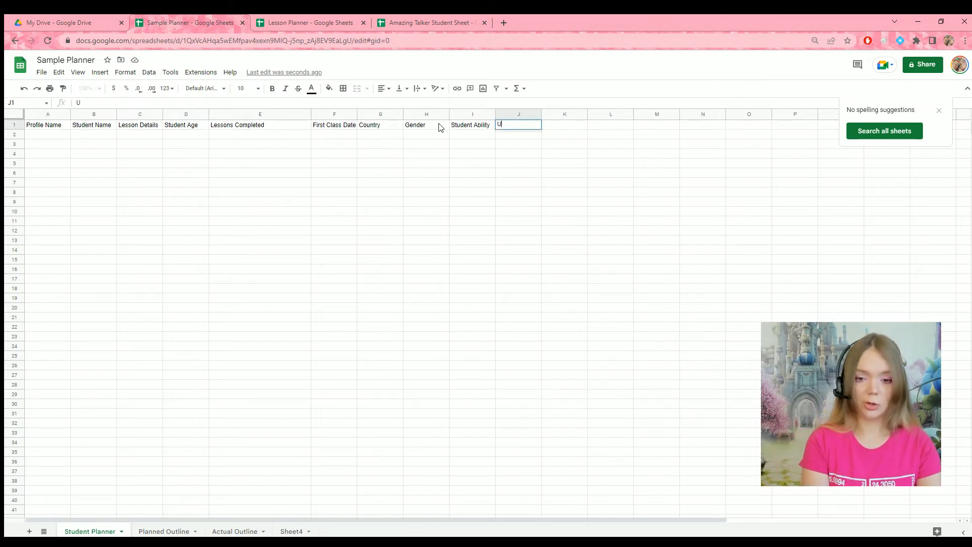
{"action": "type", "text": "sed 50% Absenc"}
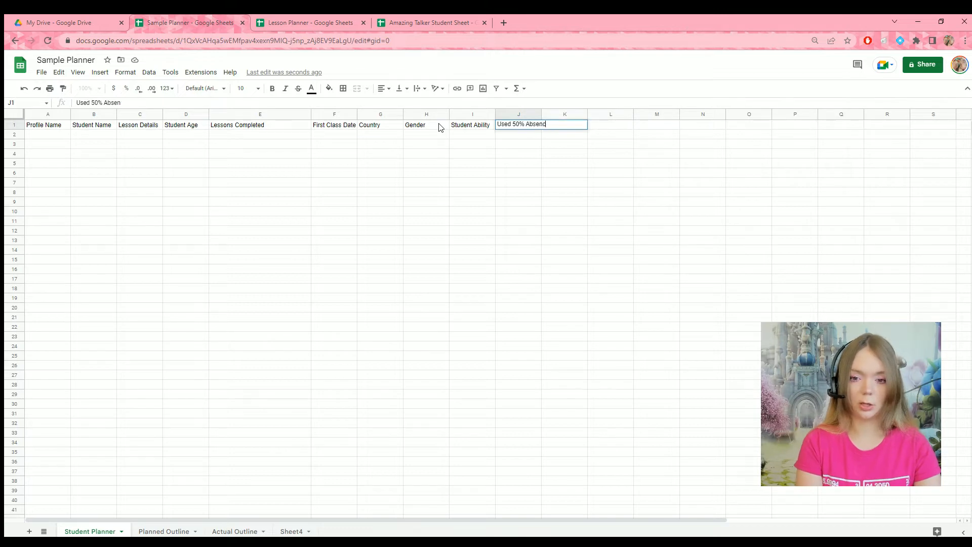
{"action": "type", "text": "e"}
{"action": "left_click_drag", "start_coordinate": [538, 112], "coordinate": [560, 111]}
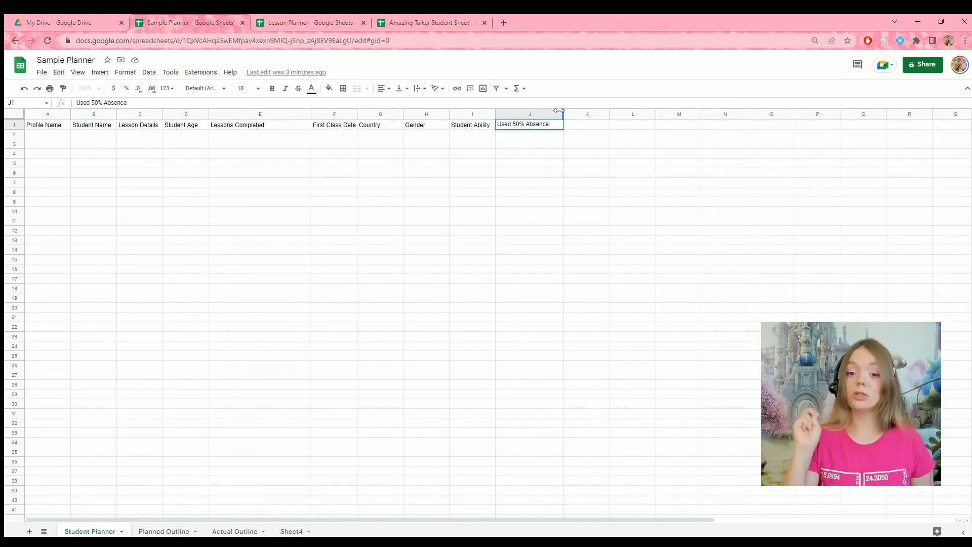
Enter the sample value "yes 6/18/22" in J3 under Used 50% Absence.
{"action": "left_click", "coordinate": [511, 149]}
{"action": "type", "text": "yes"}
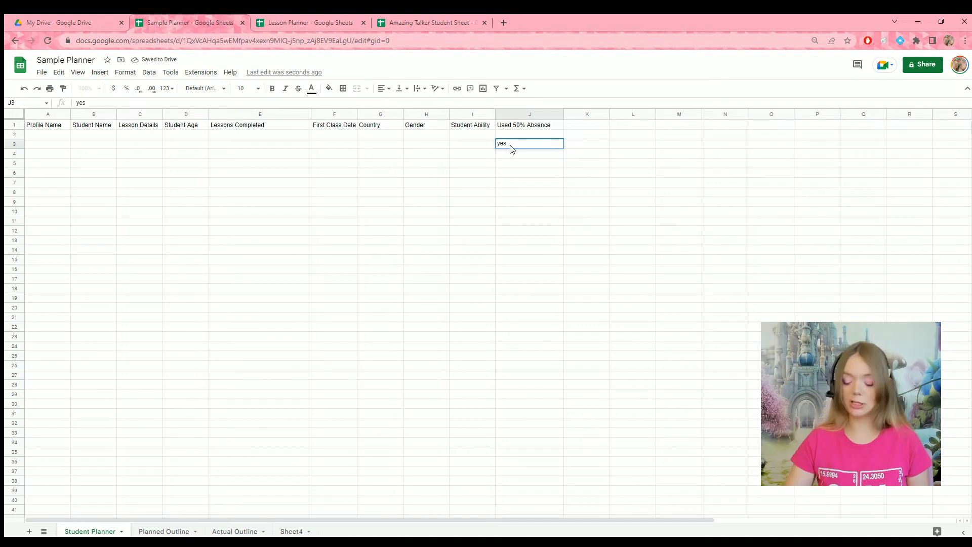
{"action": "type", "text": " 6/18/22"}
{"action": "left_click", "coordinate": [510, 163]}
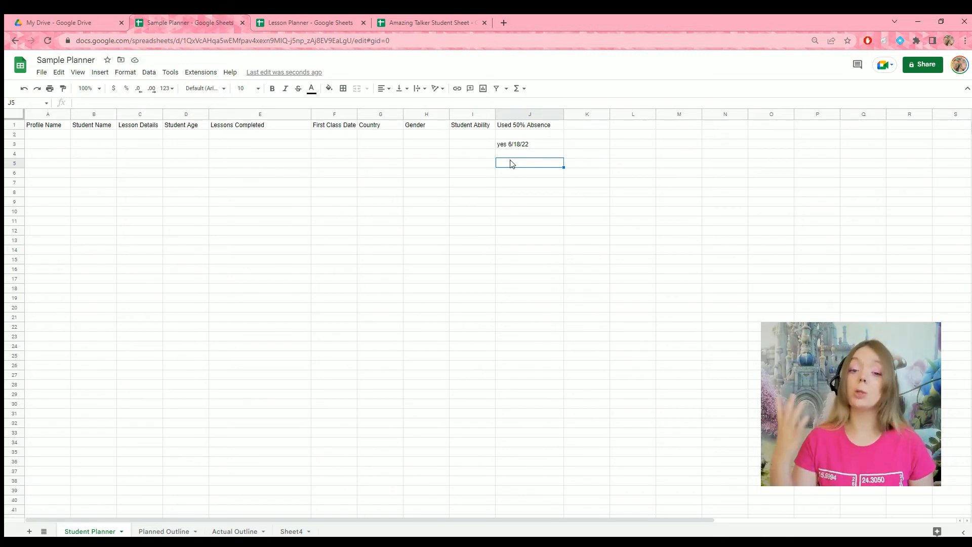
{"action": "left_click", "coordinate": [517, 145]}
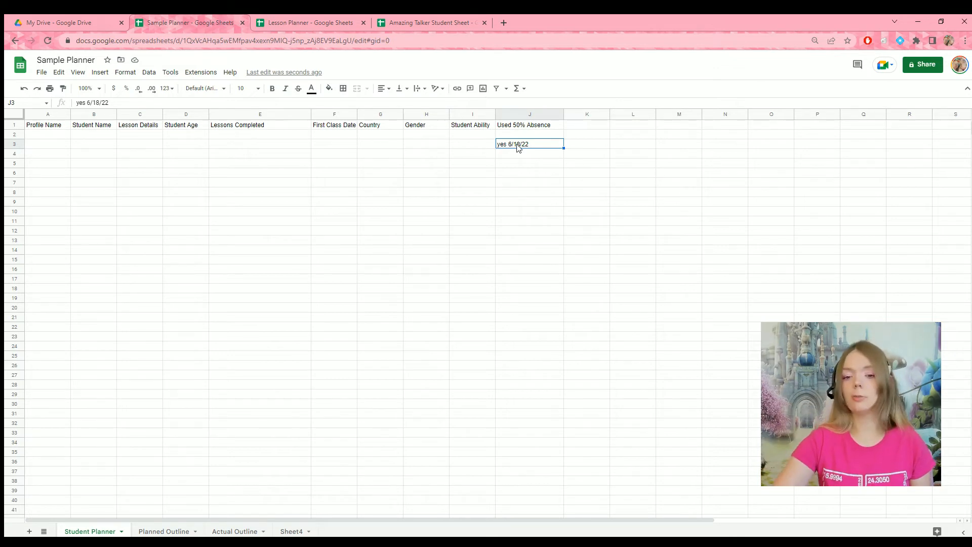
Enter the column heading Additional Notes in K1.
{"action": "left_click", "coordinate": [582, 124]}
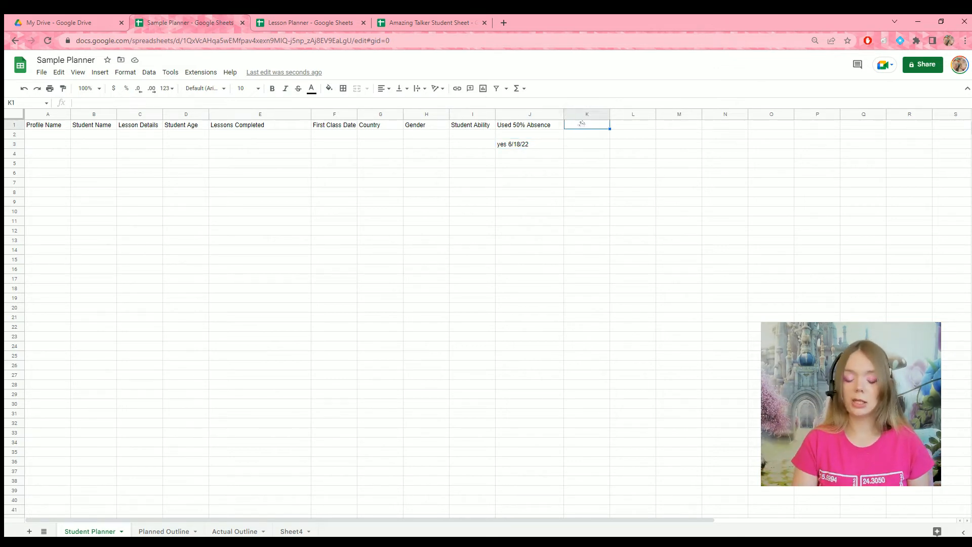
{"action": "type", "text": "Ad"}
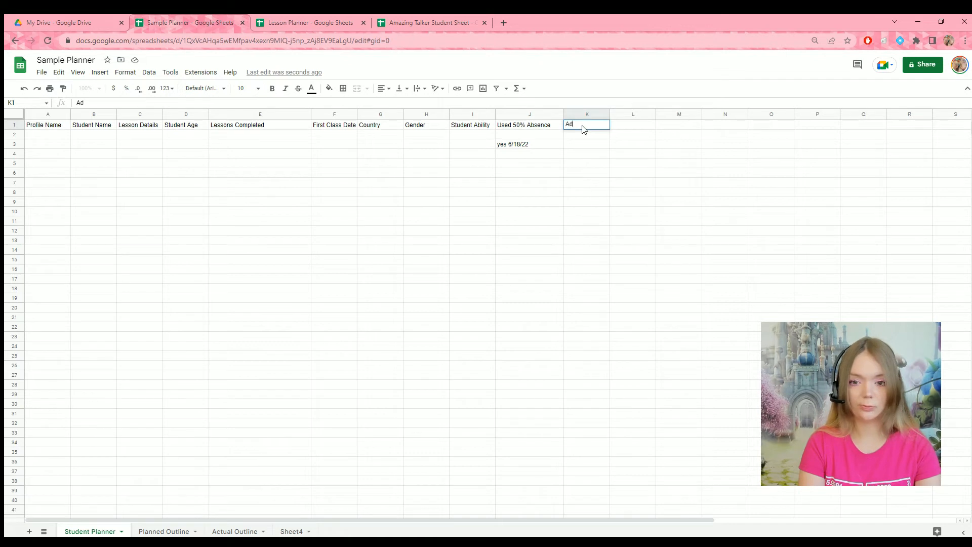
{"action": "type", "text": "ditional Notes"}
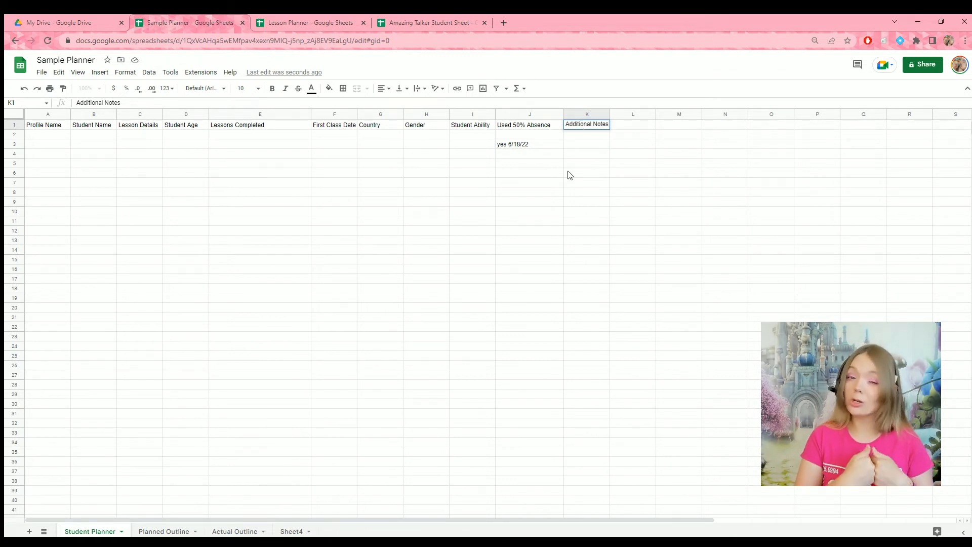
Enter the sample note "Previous VIPKID student, level 3" in K3 under Additional Notes.
{"action": "left_click", "coordinate": [565, 144]}
{"action": "type", "text": "Pre"}
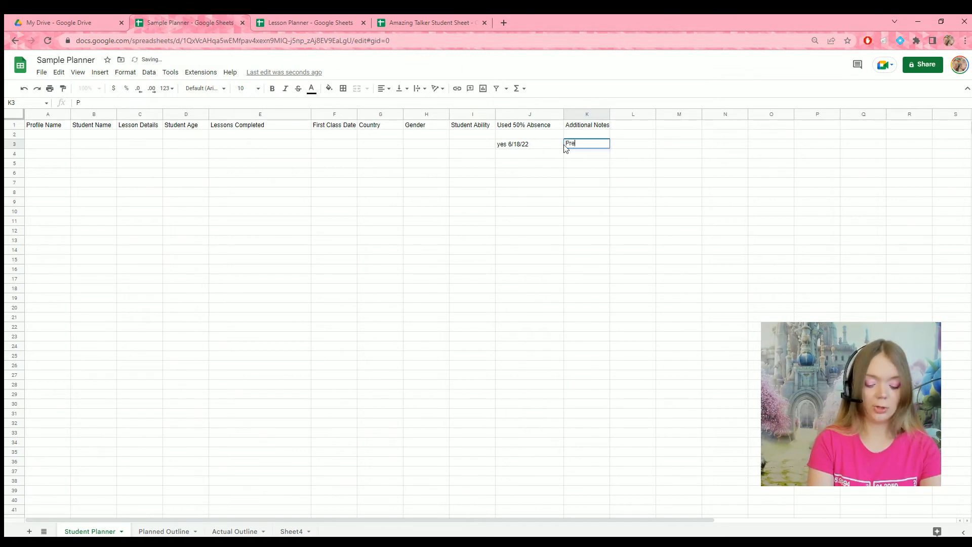
{"action": "type", "text": "vious VIPK"}
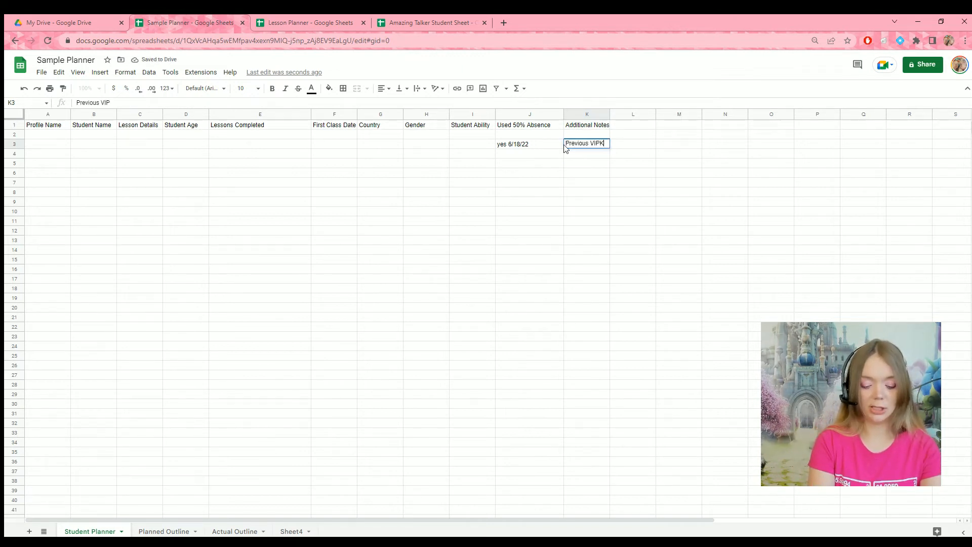
{"action": "type", "text": "ID student "}
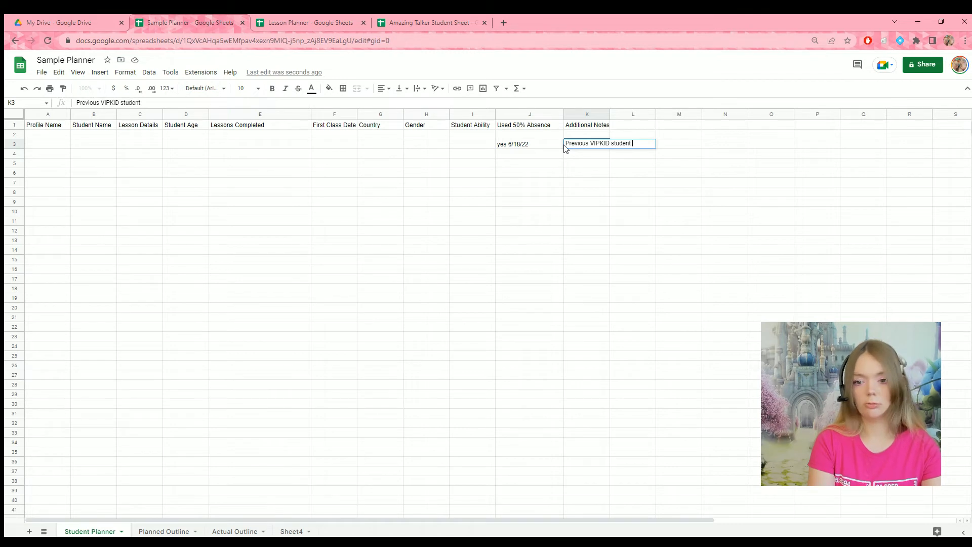
{"action": "type", "text": ", level 3"}
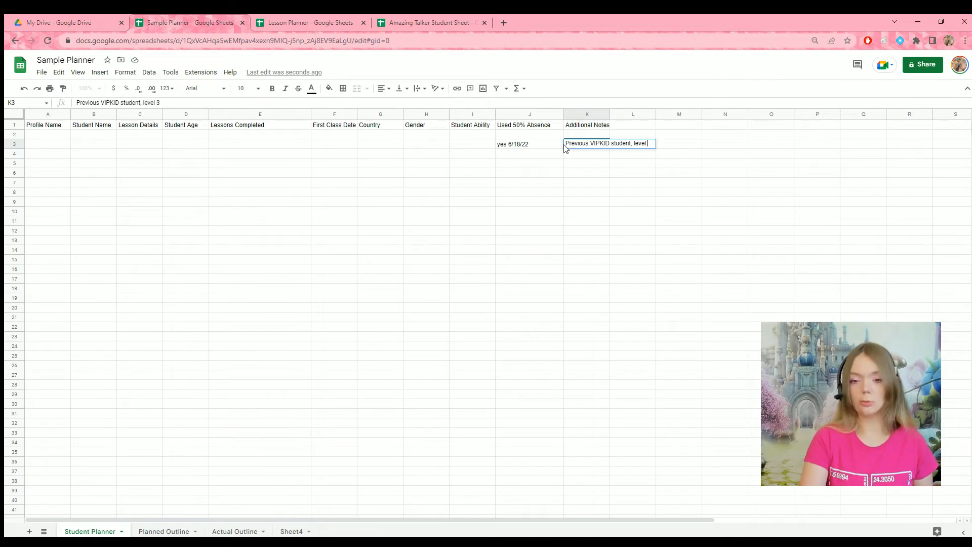
Replace the sample note in K3 with "Shy,".
{"action": "key", "text": "BackSpace"}
{"action": "key", "text": "BackSpace"}
{"action": "key", "text": "BackSpace"}
{"action": "key", "text": "BackSpace"}
{"action": "key", "text": "BackSpace"}
{"action": "key", "text": "BackSpace"}
{"action": "key", "text": "BackSpace"}
{"action": "key", "text": "BackSpace"}
{"action": "key", "text": "BackSpace"}
{"action": "key", "text": "BackSpace"}
{"action": "key", "text": "BackSpace"}
{"action": "key", "text": "BackSpace"}
{"action": "key", "text": "BackSpace"}
{"action": "key", "text": "BackSpace"}
{"action": "key", "text": "BackSpace"}
{"action": "key", "text": "BackSpace"}
{"action": "key", "text": "BackSpace"}
{"action": "key", "text": "BackSpace"}
{"action": "key", "text": "BackSpace"}
{"action": "key", "text": "BackSpace"}
{"action": "type", "text": "Shy,"}
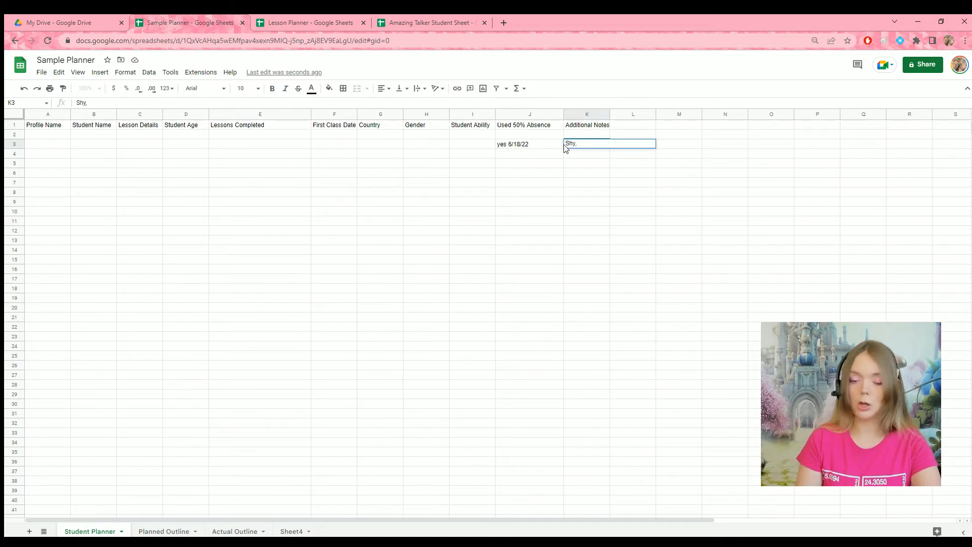
Replace the sample note in K3 with "Siblings sometimes interrupts".
{"action": "key", "text": "BackSpace"}
{"action": "key", "text": "BackSpace"}
{"action": "type", "text": "Siblings sometimes interrupts"}
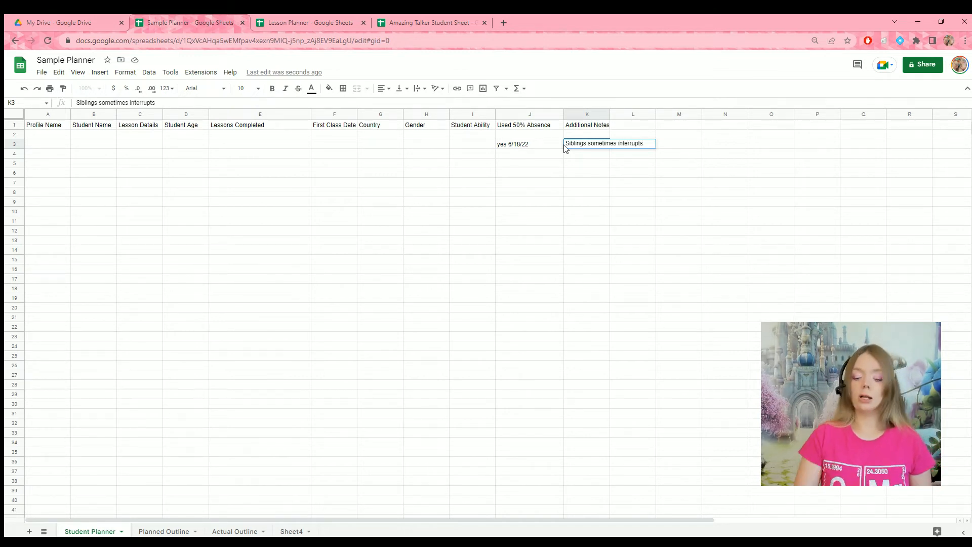
Erase the sample note in K3 and enter "recently had a new baby in the family" instead.
{"action": "key", "text": "BackSpace"}
{"action": "key", "text": "BackSpace"}
{"action": "key", "text": "BackSpace"}
{"action": "key", "text": "BackSpace"}
{"action": "key", "text": "BackSpace"}
{"action": "key", "text": "BackSpace"}
{"action": "key", "text": "BackSpace"}
{"action": "key", "text": "BackSpace"}
{"action": "key", "text": "BackSpace"}
{"action": "key", "text": "BackSpace"}
{"action": "key", "text": "BackSpace"}
{"action": "key", "text": "BackSpace"}
{"action": "key", "text": "BackSpace"}
{"action": "key", "text": "BackSpace"}
{"action": "key", "text": "BackSpace"}
{"action": "key", "text": "BackSpace"}
{"action": "key", "text": "BackSpace"}
{"action": "key", "text": "BackSpace"}
{"action": "key", "text": "BackSpace"}
{"action": "key", "text": "BackSpace"}
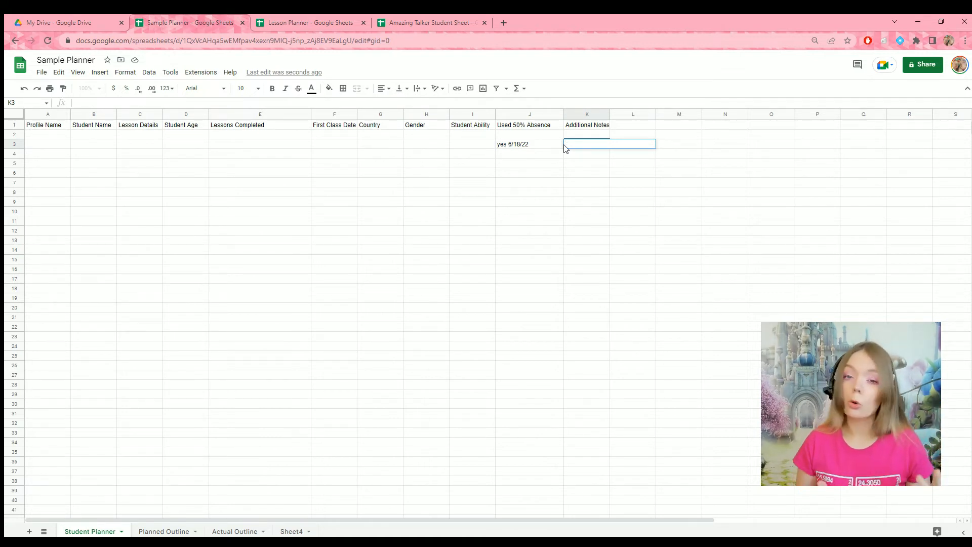
{"action": "type", "text": "re"}
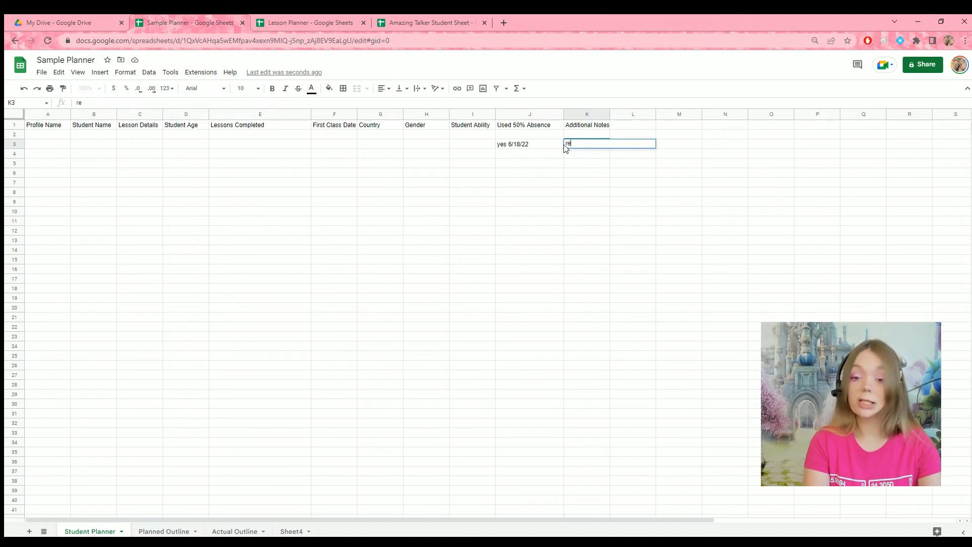
{"action": "type", "text": "cently had a "}
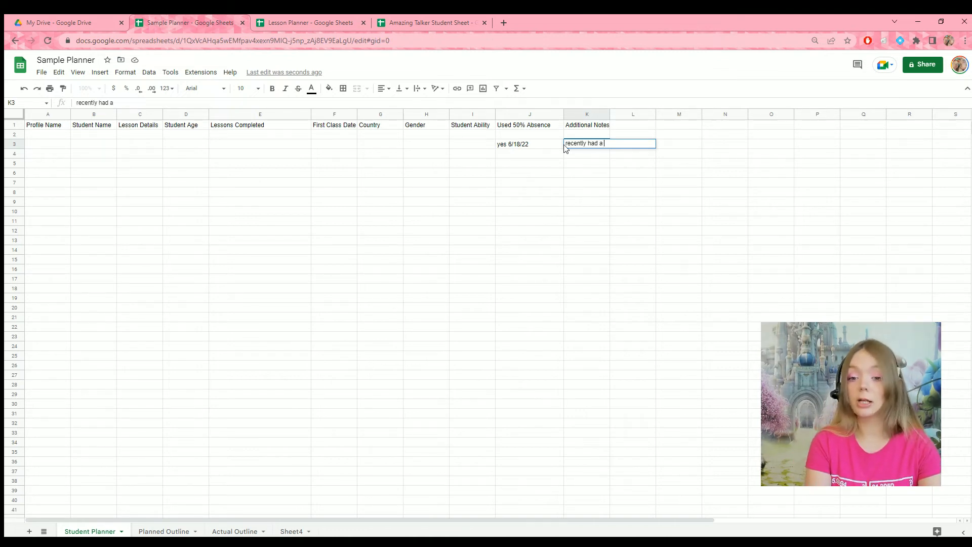
{"action": "type", "text": "new baby in the"}
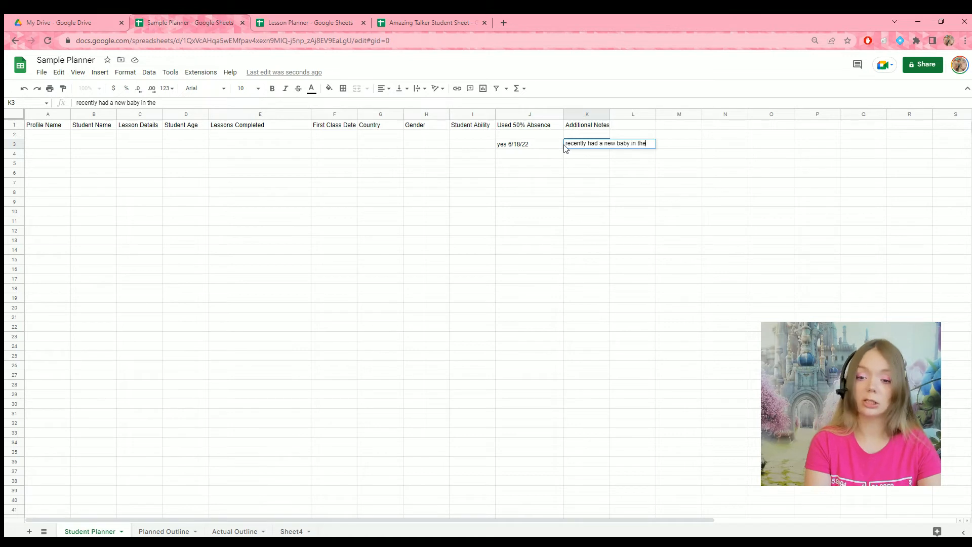
{"action": "type", "text": " family"}
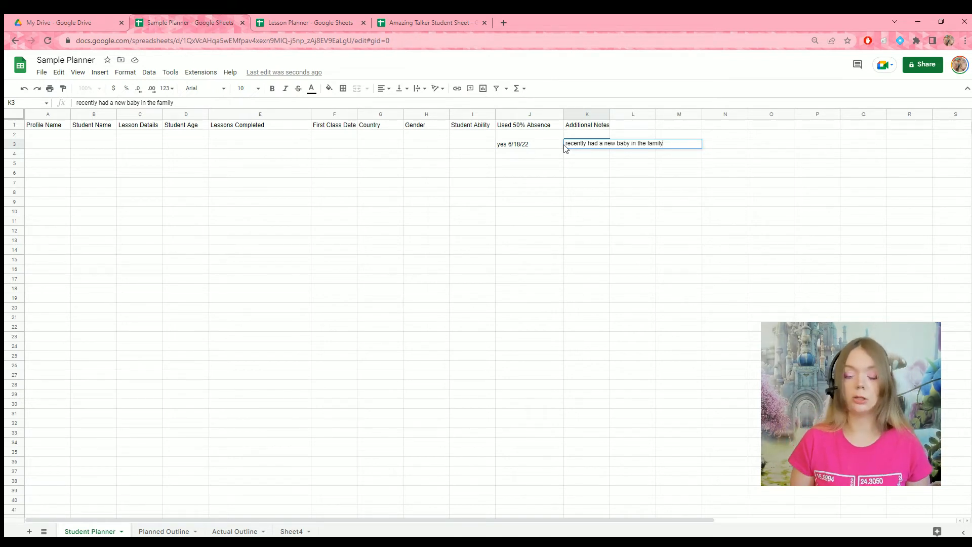
Widen the Additional Notes column K and clear the sample entries in J3 and K3.
{"action": "left_click_drag", "start_coordinate": [610, 112], "coordinate": [647, 114]}
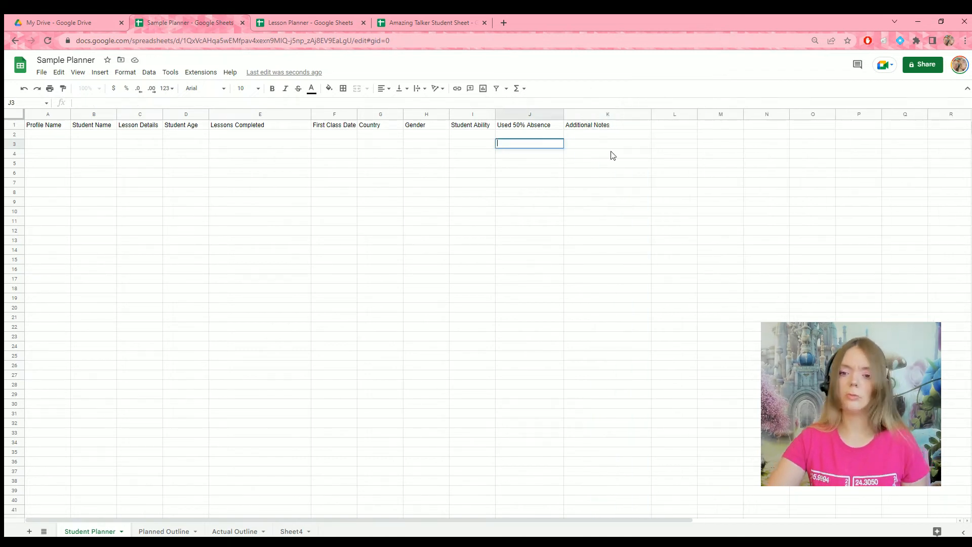
Enter the column heading Email in L1.
{"action": "left_click", "coordinate": [663, 126]}
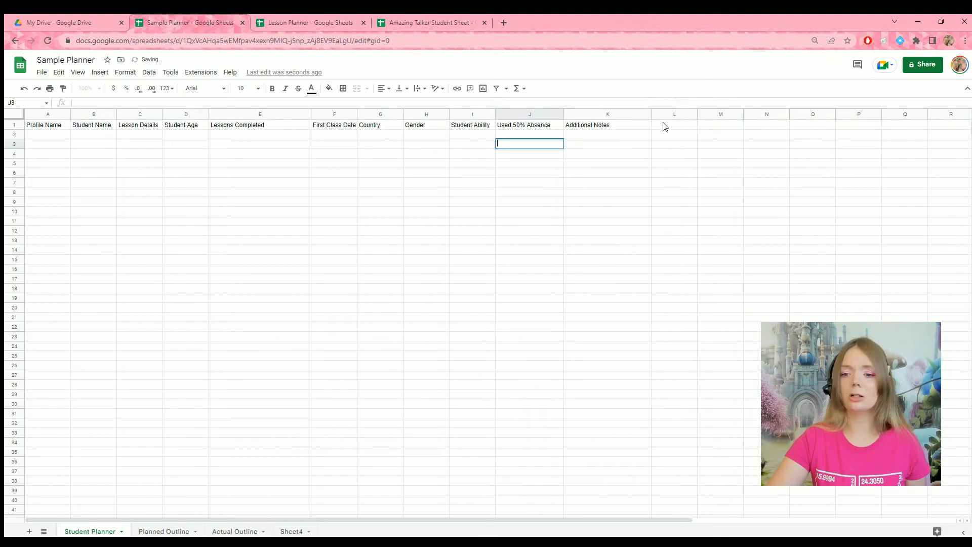
{"action": "type", "text": "Email"}
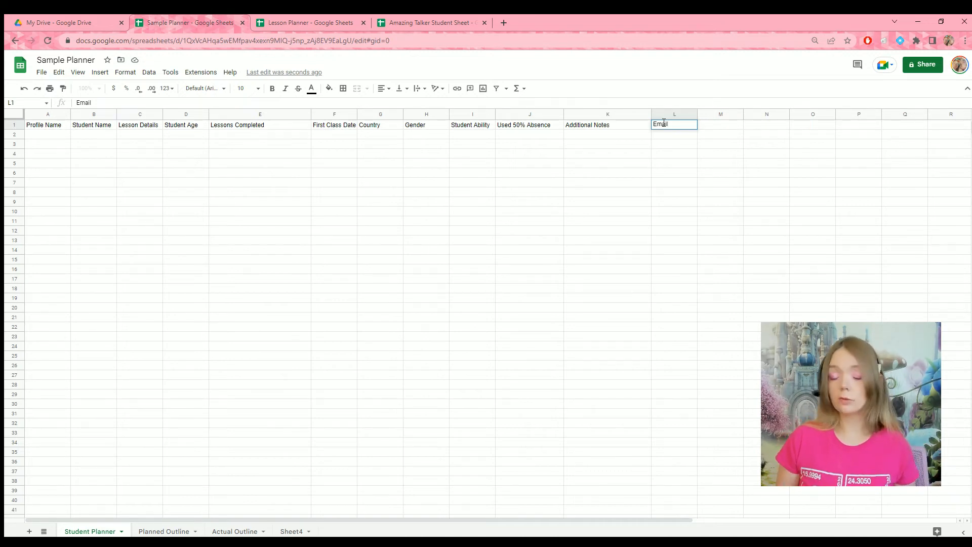
{"action": "left_click", "coordinate": [661, 144]}
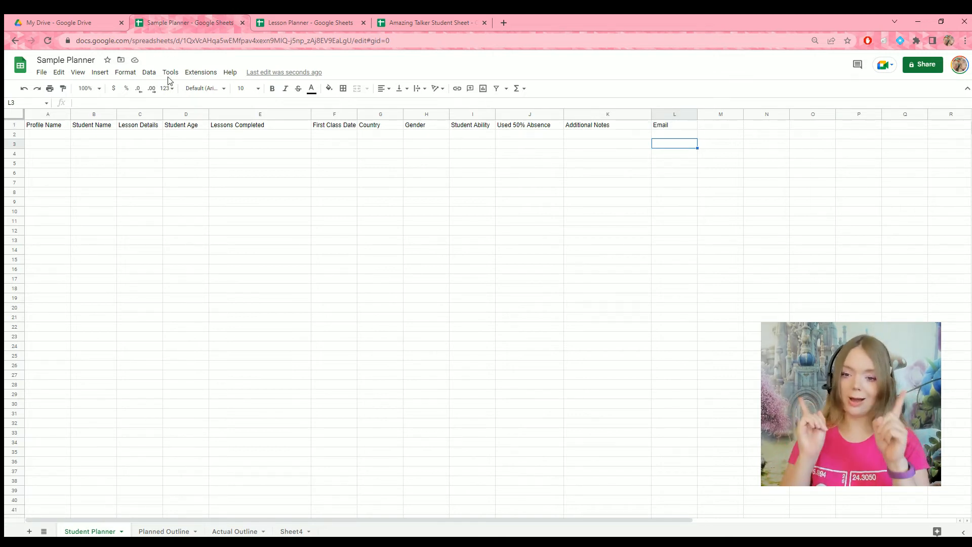
Enter THIS WEEK in A2 and the days MONDAY through SUNDAY across B2 to H2.
{"action": "left_click", "coordinate": [57, 136]}
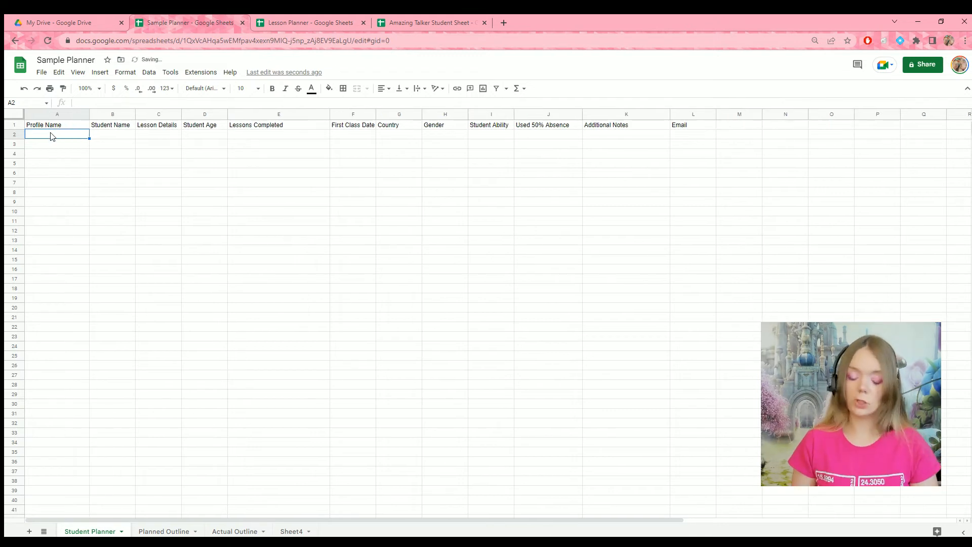
{"action": "type", "text": "THIS WEEK"}
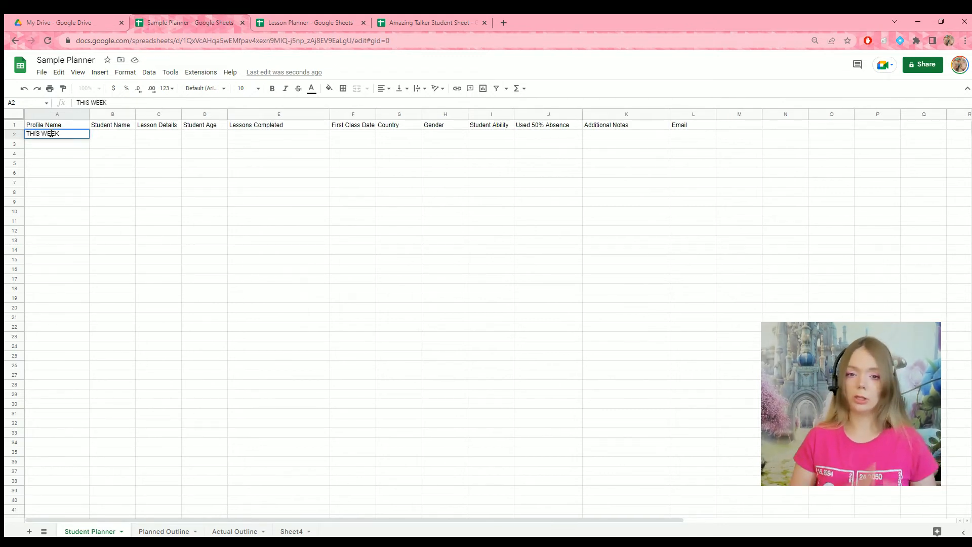
{"action": "left_click", "coordinate": [104, 131]}
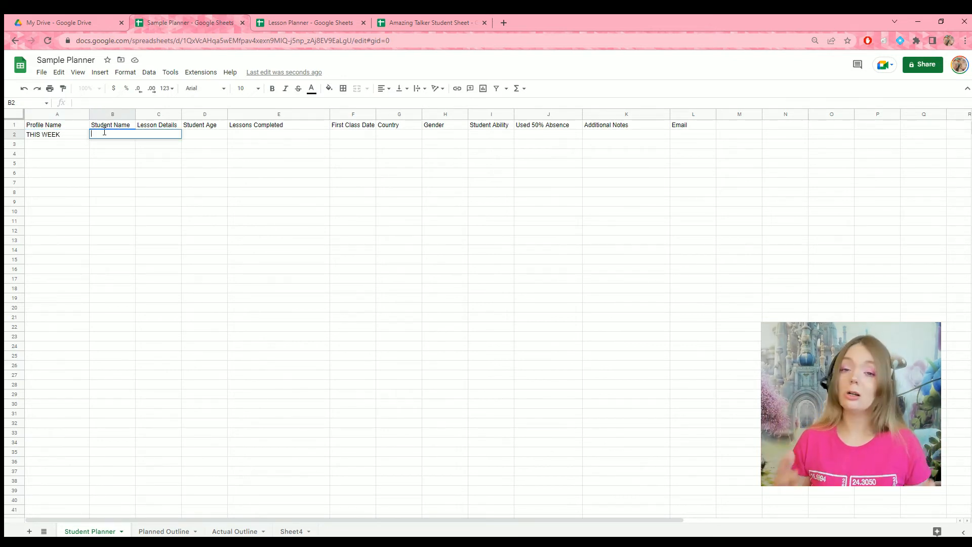
{"action": "type", "text": "MONDAY"}
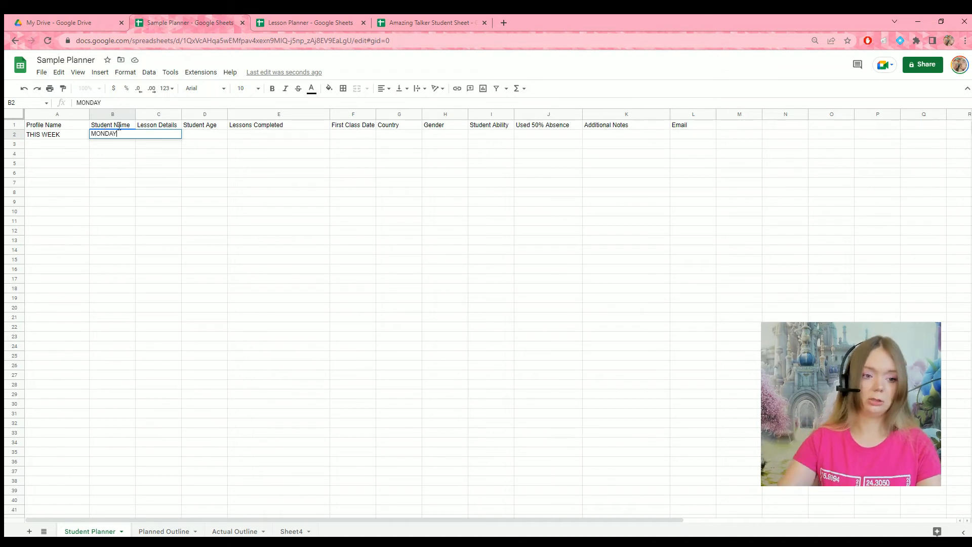
{"action": "left_click", "coordinate": [170, 160]}
{"action": "left_click", "coordinate": [143, 133]}
{"action": "type", "text": "TUESDAY"}
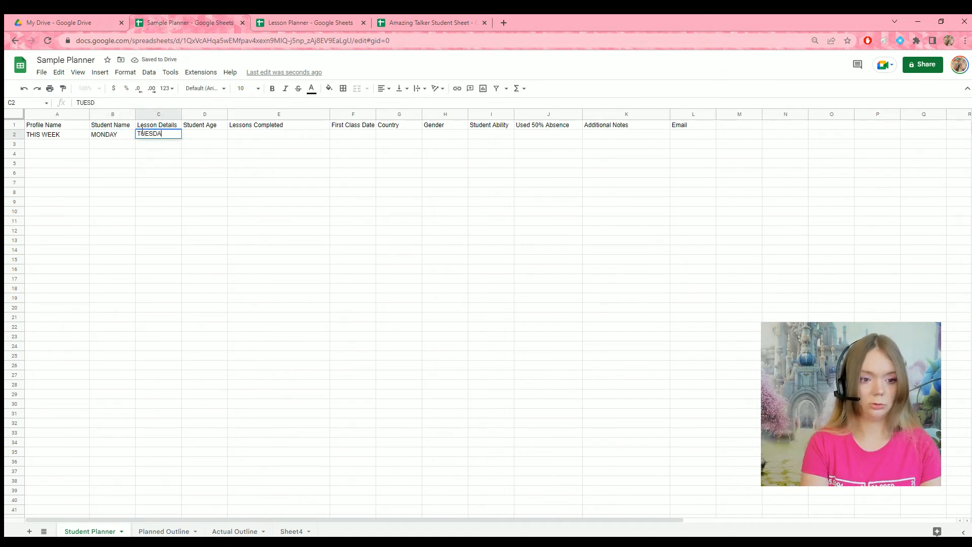
{"action": "left_click", "coordinate": [193, 135]}
{"action": "type", "text": "WEDNESDAY"}
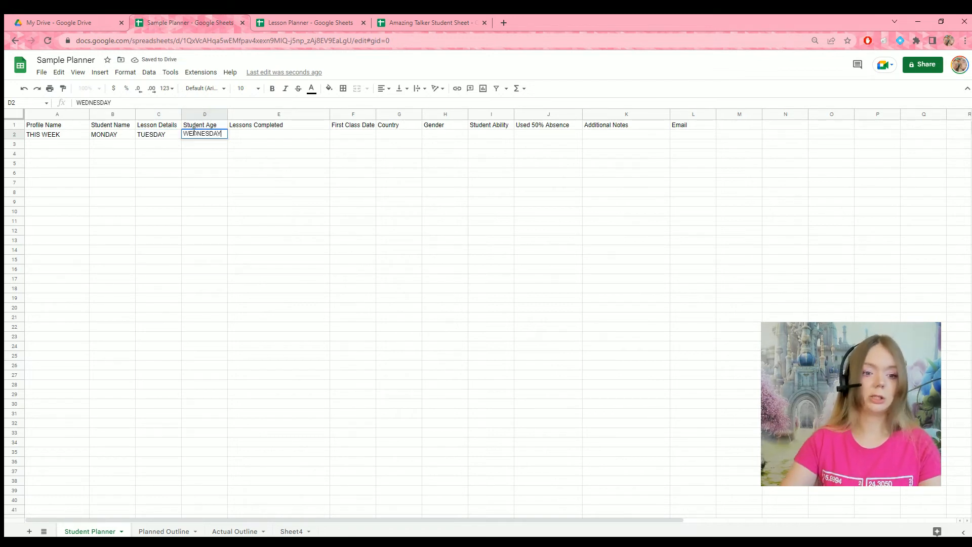
Widen the day columns B through H to make room for schedule entries.
{"action": "left_click_drag", "start_coordinate": [135, 114], "coordinate": [270, 114]}
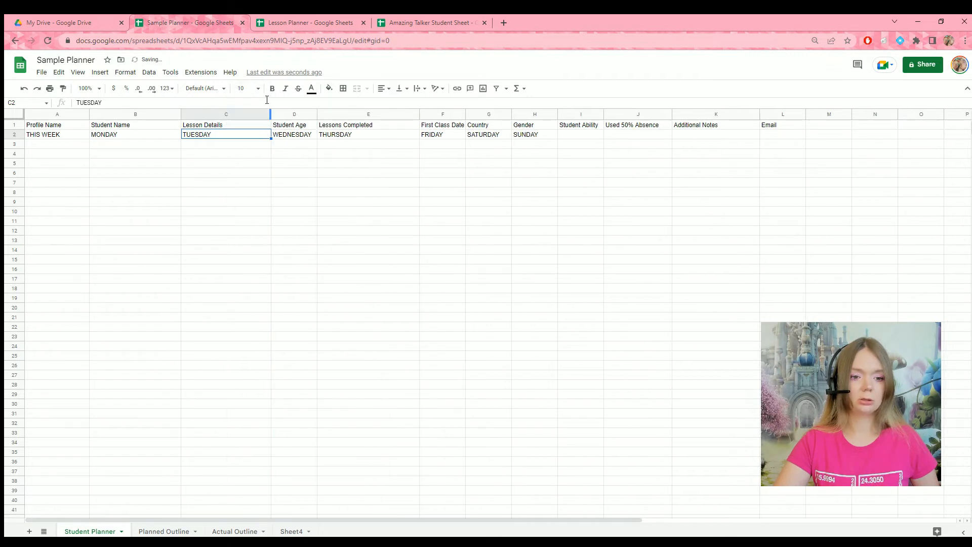
{"action": "left_click", "coordinate": [314, 114]}
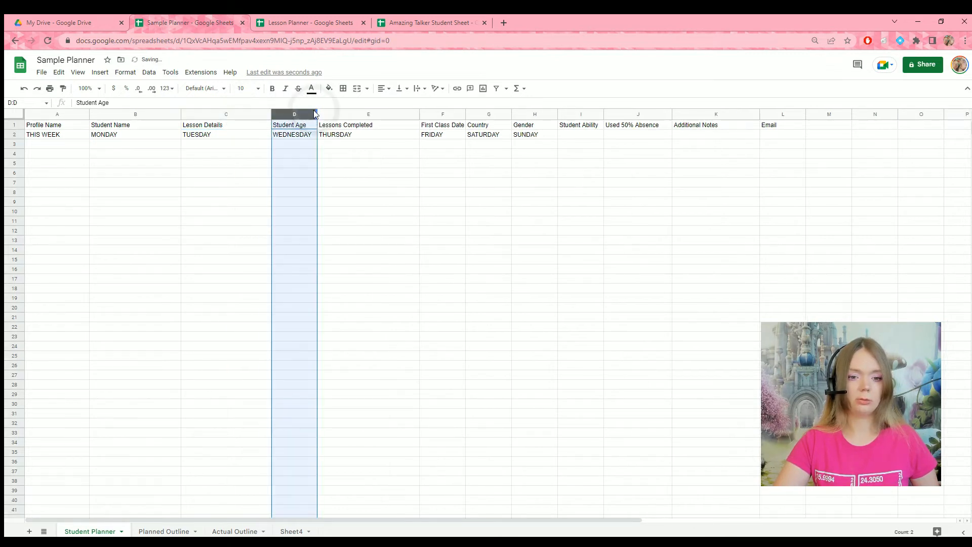
{"action": "left_click_drag", "start_coordinate": [321, 115], "coordinate": [376, 114]}
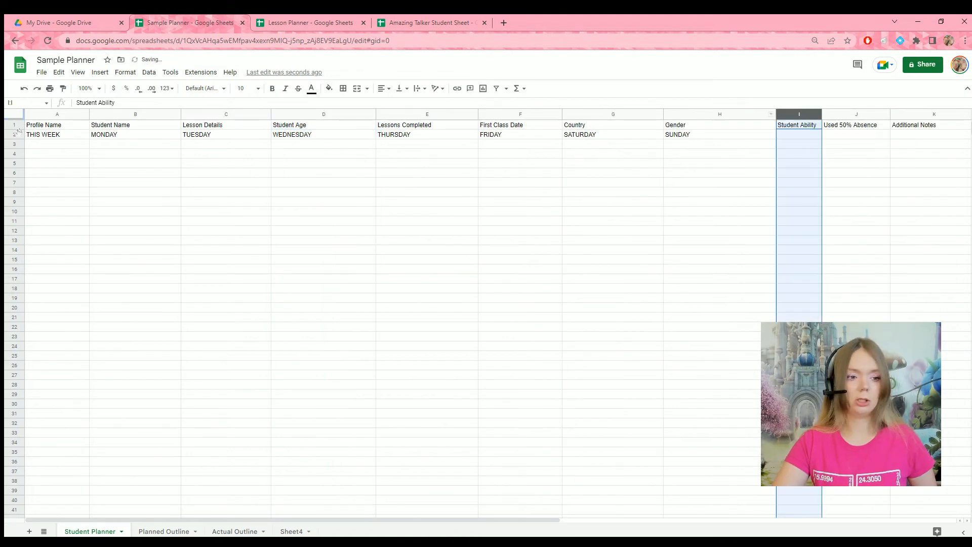
Center the text horizontally across the whole weekday row 2.
{"action": "left_click", "coordinate": [13, 134]}
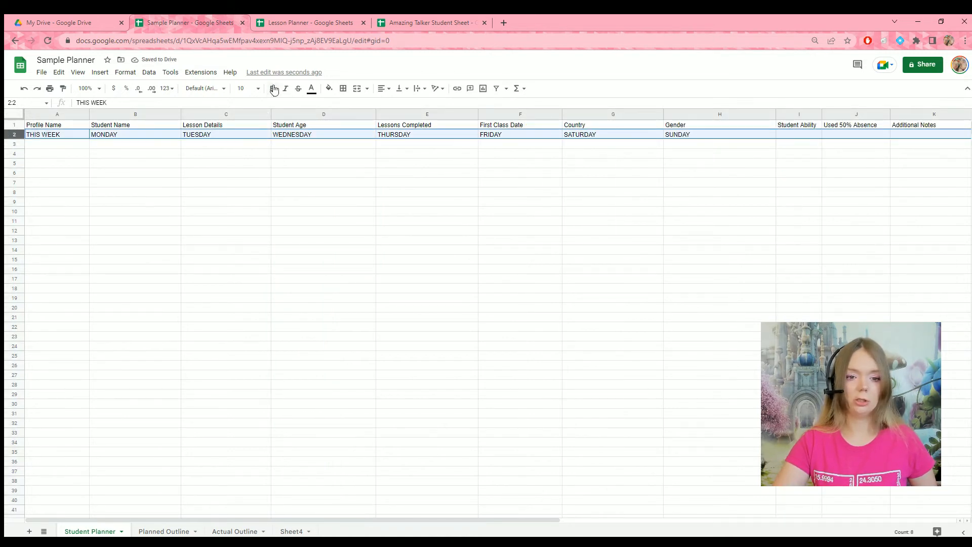
{"action": "left_click", "coordinate": [383, 89]}
{"action": "left_click", "coordinate": [394, 102]}
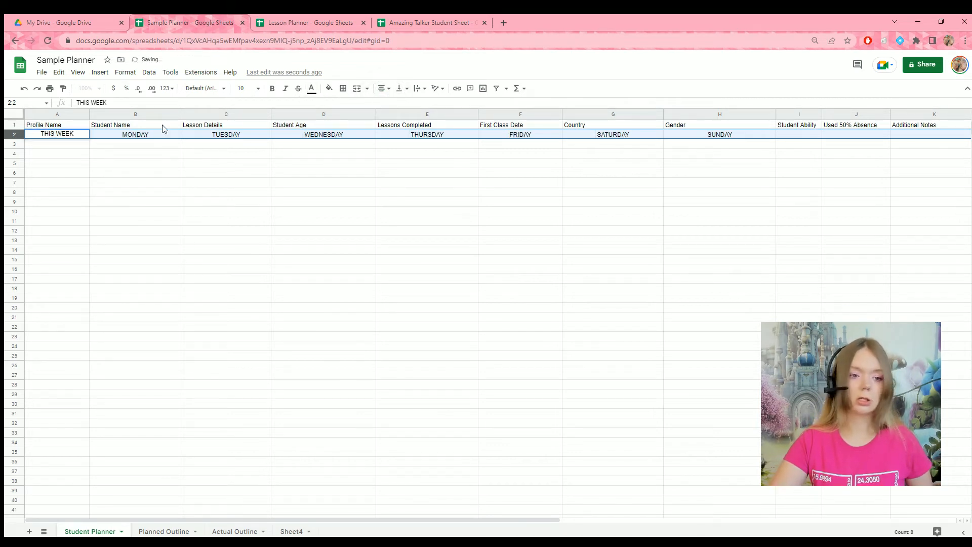
Fill row 2 with a custom light pink colour, hex #f1b1f5.
{"action": "left_click", "coordinate": [329, 88]}
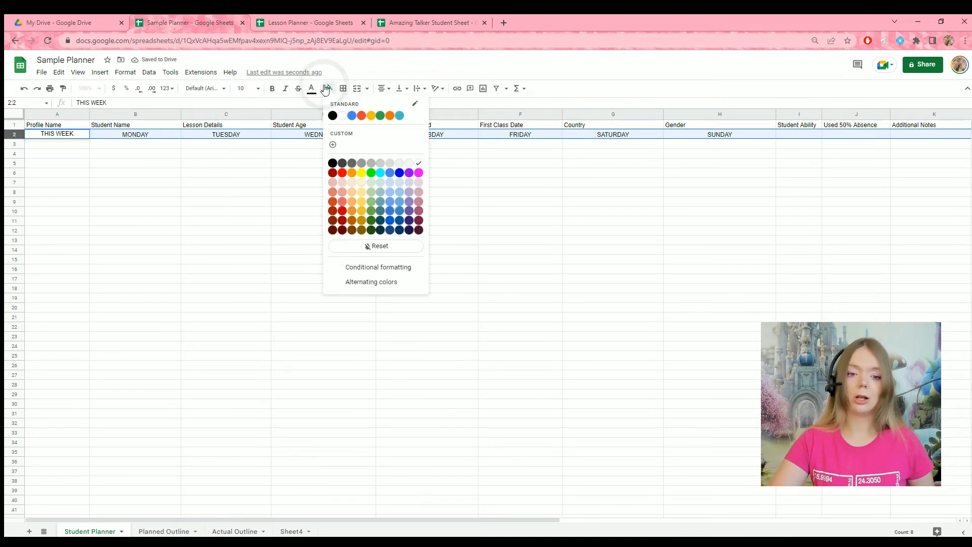
{"action": "left_click", "coordinate": [332, 144]}
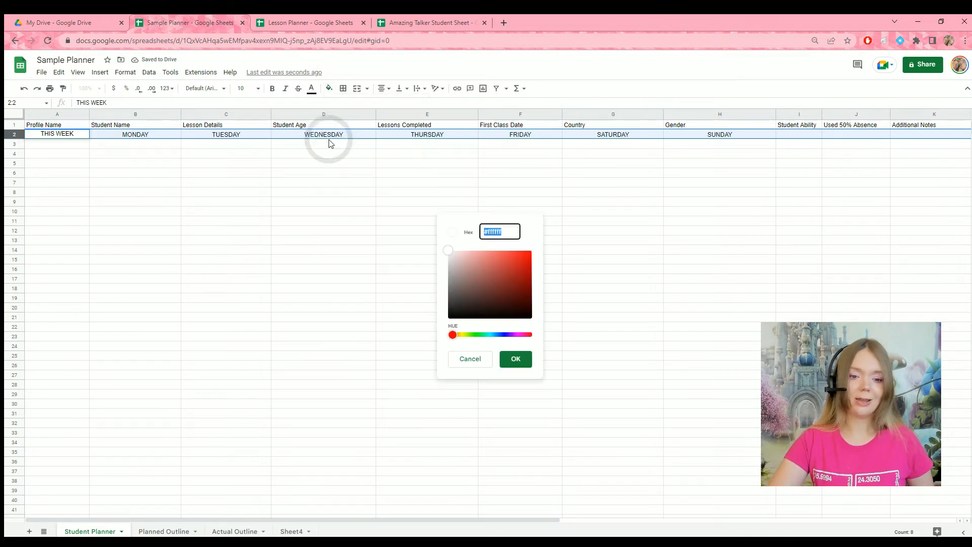
{"action": "left_click_drag", "start_coordinate": [451, 335], "coordinate": [514, 335]}
{"action": "left_click_drag", "start_coordinate": [442, 254], "coordinate": [471, 253]}
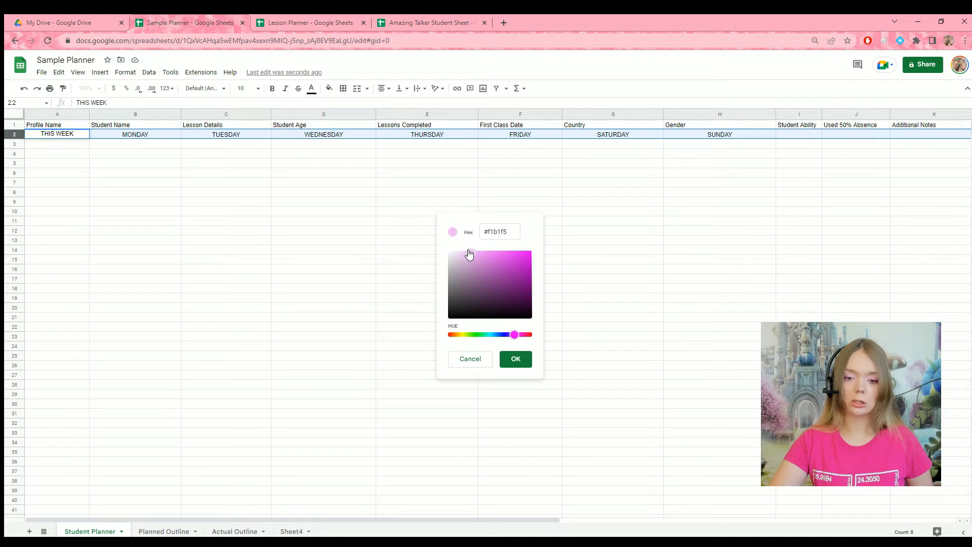
{"action": "left_click", "coordinate": [514, 359]}
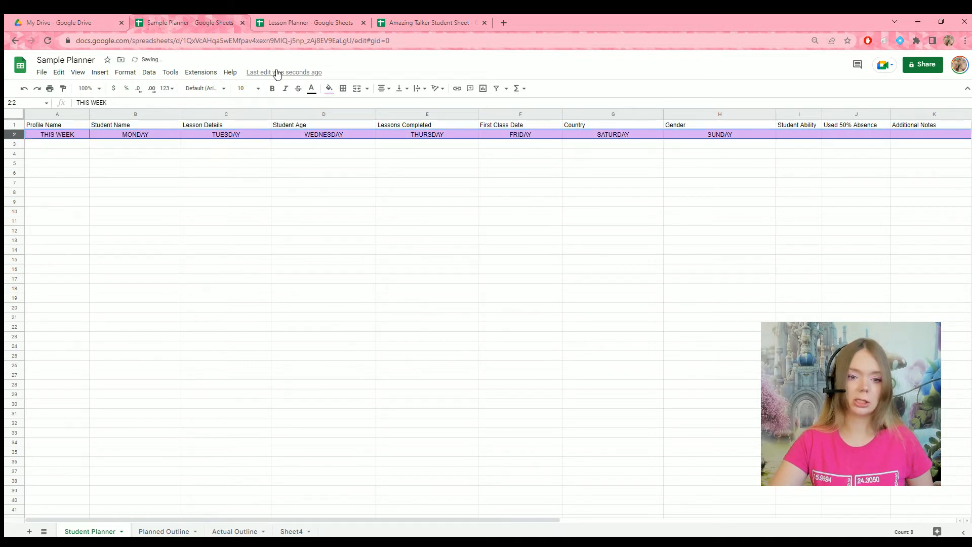
Make the text in row 2 bold and add an outer border around the row.
{"action": "left_click", "coordinate": [270, 89]}
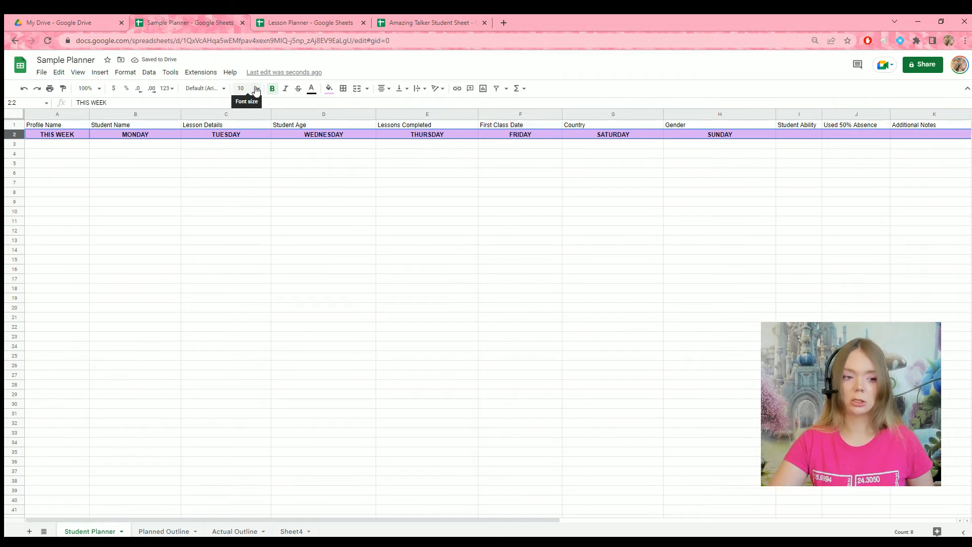
{"action": "left_click", "coordinate": [343, 88]}
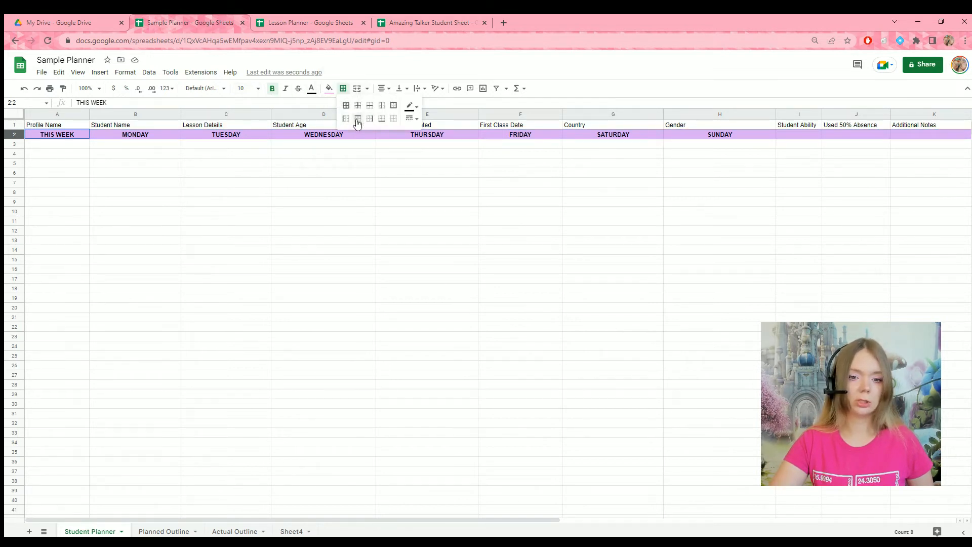
{"action": "left_click", "coordinate": [393, 106]}
{"action": "left_click", "coordinate": [368, 174]}
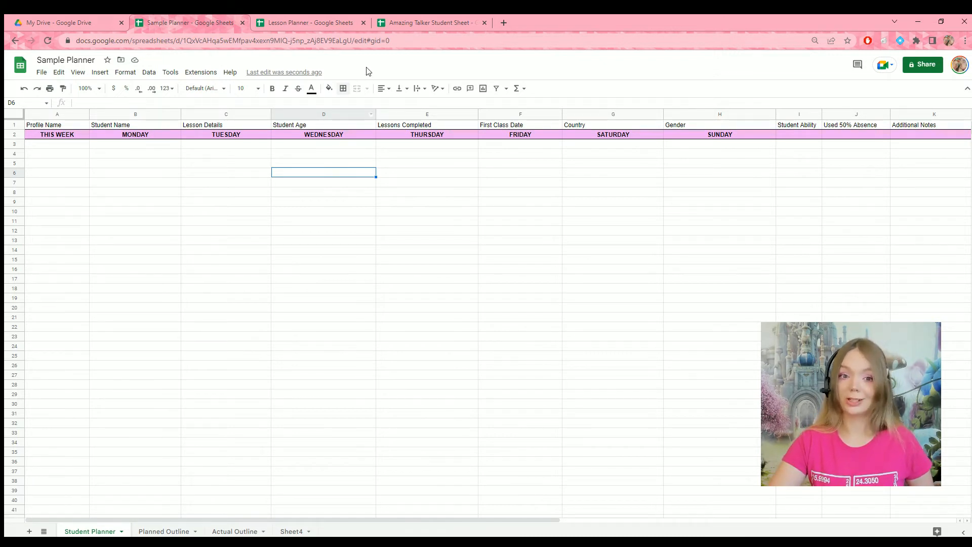
Increase the height of row 3 to about eight times a normal row, creating space below the weekday headings.
{"action": "left_click", "coordinate": [10, 142]}
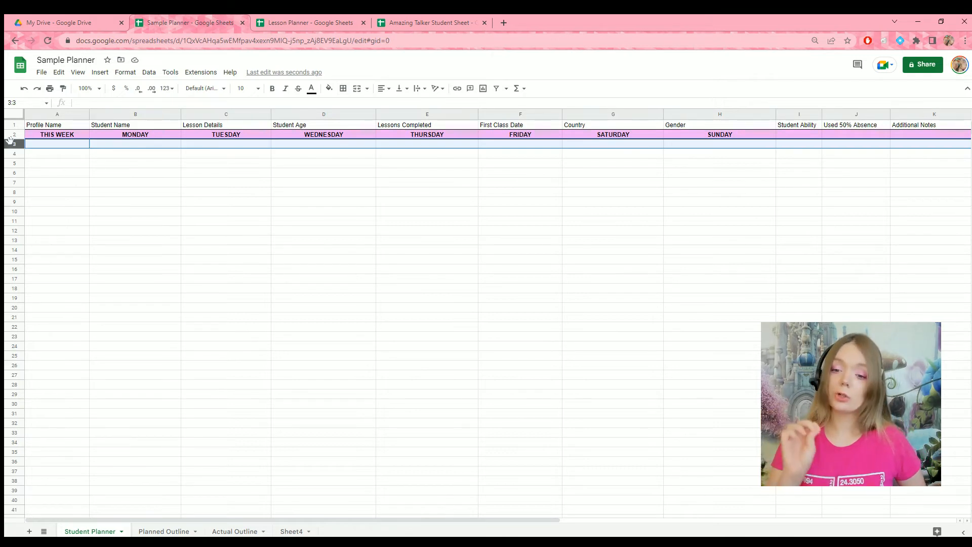
{"action": "left_click_drag", "start_coordinate": [10, 148], "coordinate": [37, 218]}
{"action": "left_click", "coordinate": [152, 250]}
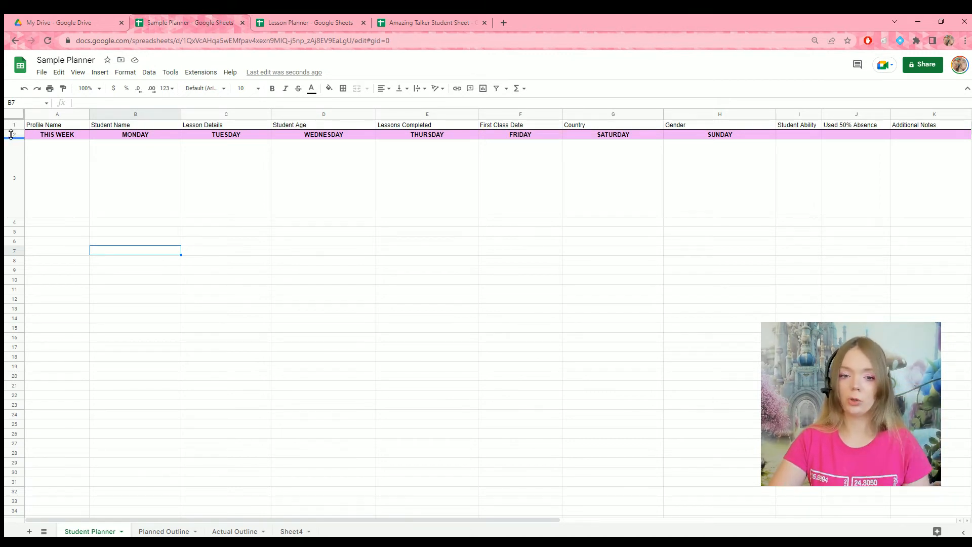
Freeze the first three rows of the sheet, covering the detail headings, weekday headings and the tall schedule row.
{"action": "left_click", "coordinate": [49, 215]}
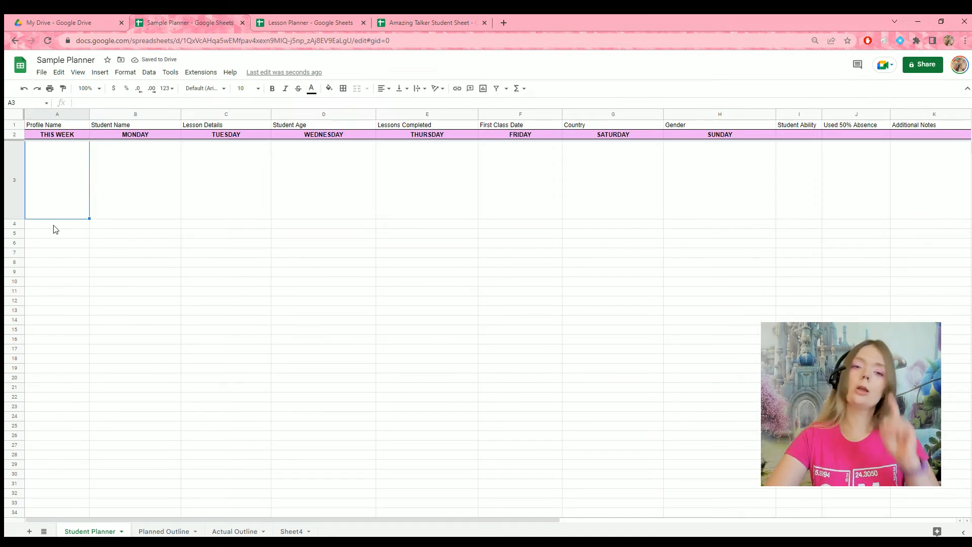
{"action": "left_click", "coordinate": [74, 72]}
{"action": "mouse_move", "coordinate": [83, 104]}
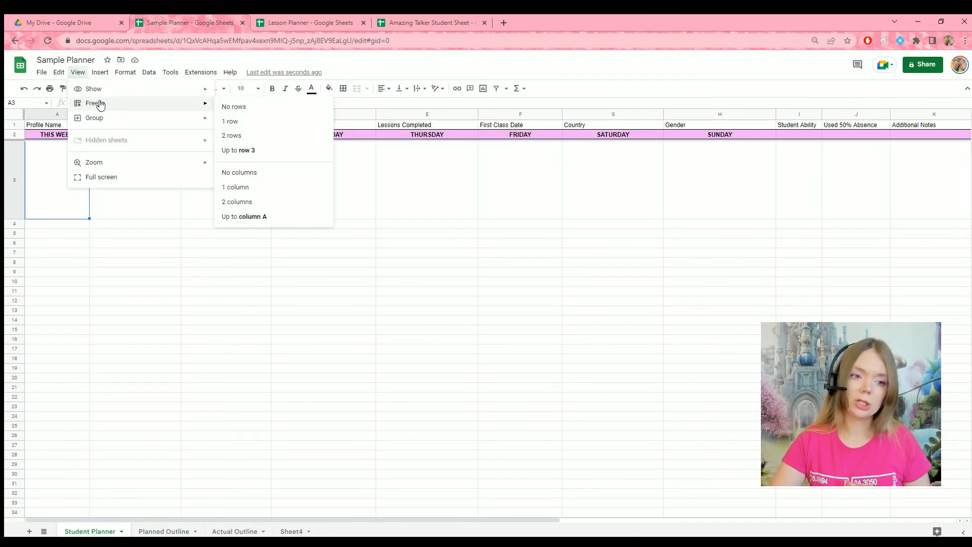
{"action": "left_click", "coordinate": [233, 135]}
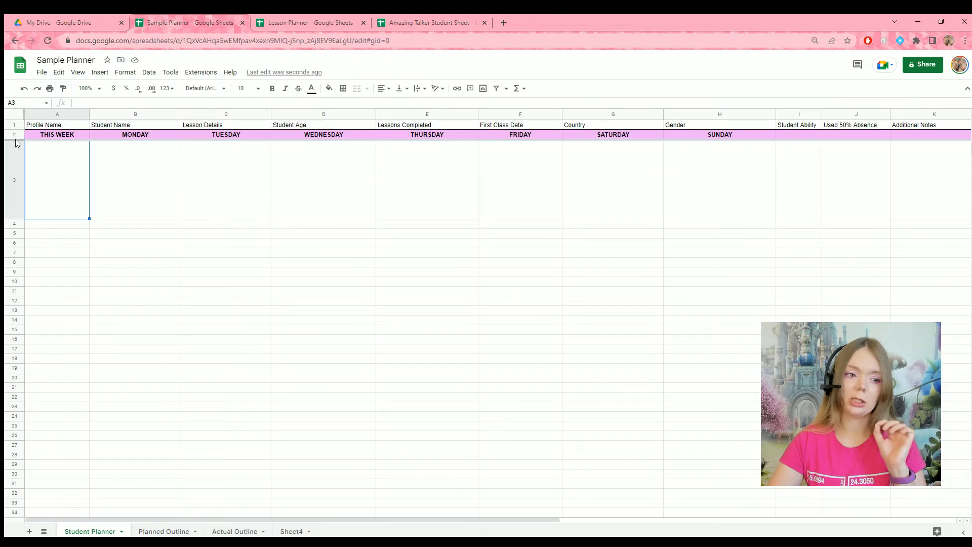
{"action": "left_click_drag", "start_coordinate": [16, 134], "coordinate": [17, 217]}
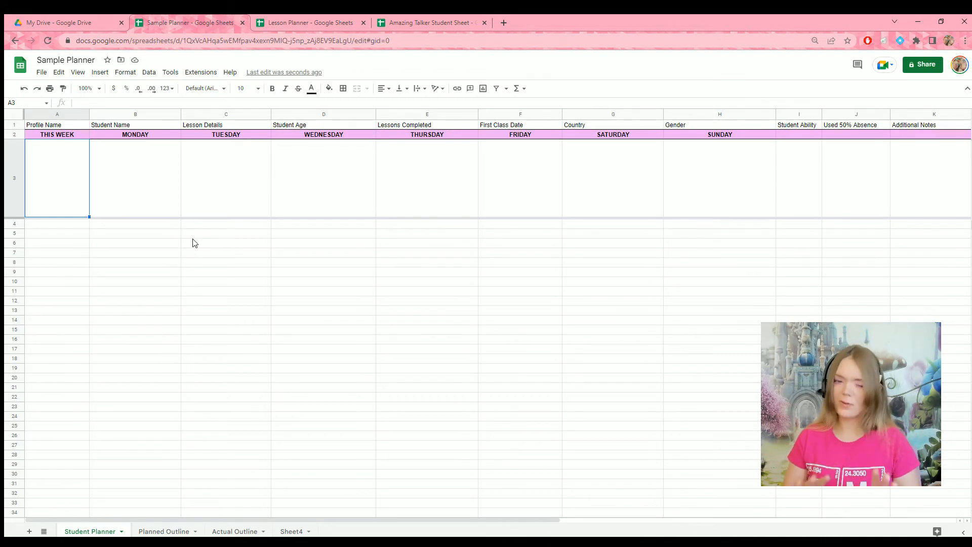
{"action": "left_click", "coordinate": [304, 341]}
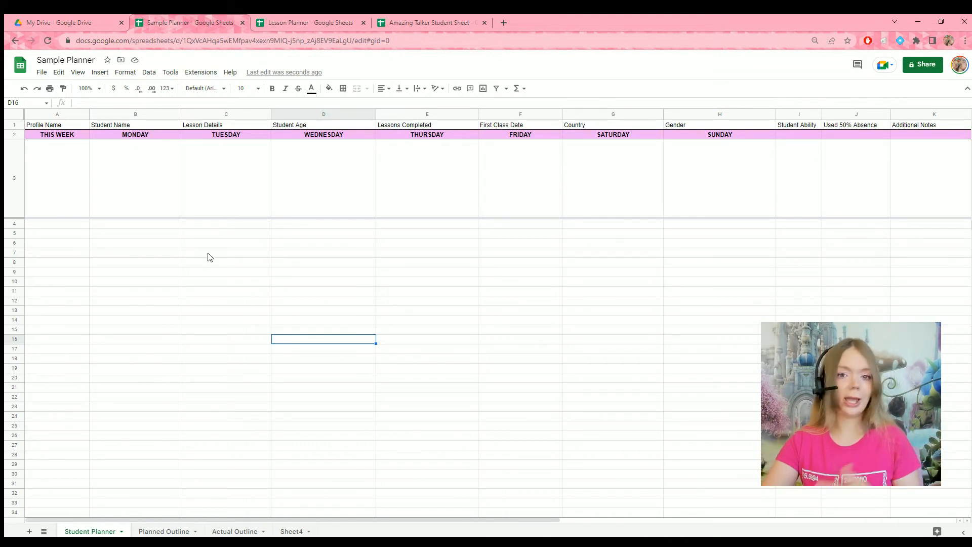
In row 3 under MONDAY, list four students' first names, each followed by a lesson topic: animals 2, song, Verb 3 and book.
{"action": "left_click", "coordinate": [147, 172]}
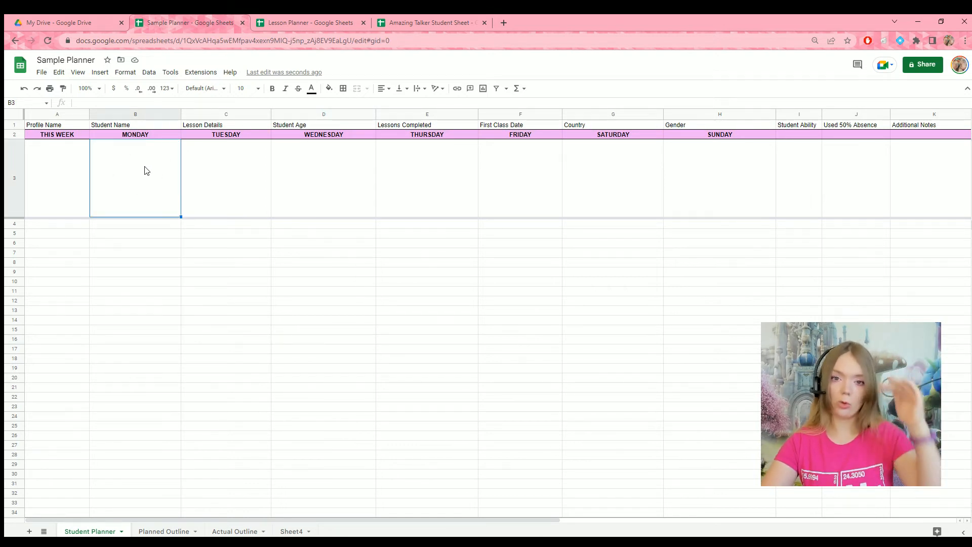
{"action": "type", "text": "Jeff -"}
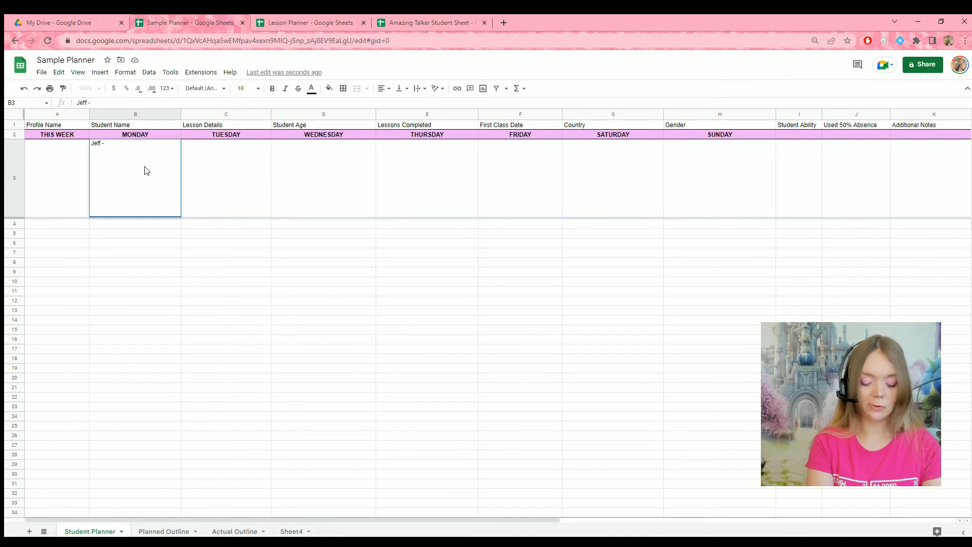
{"action": "type", "text": " animals 2"}
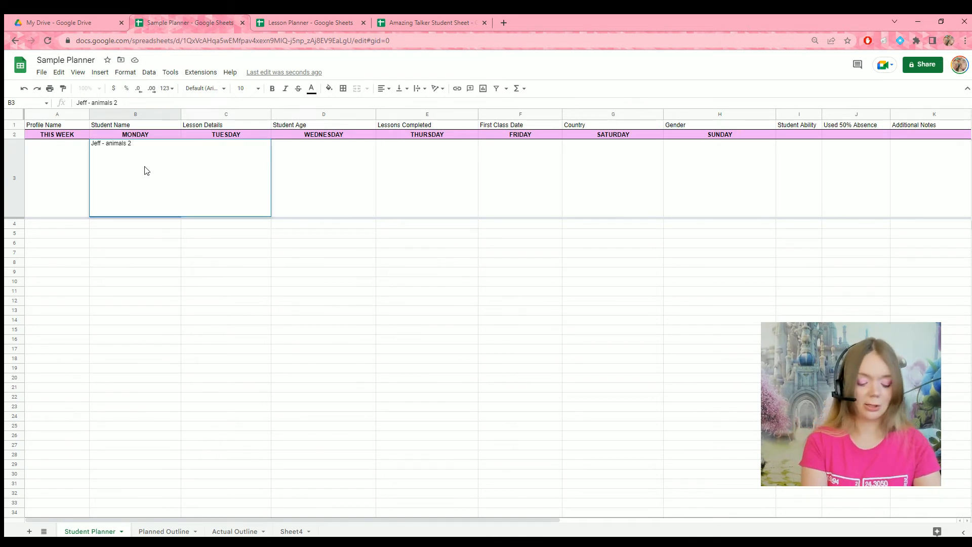
{"action": "type", "text": "Elsa"}
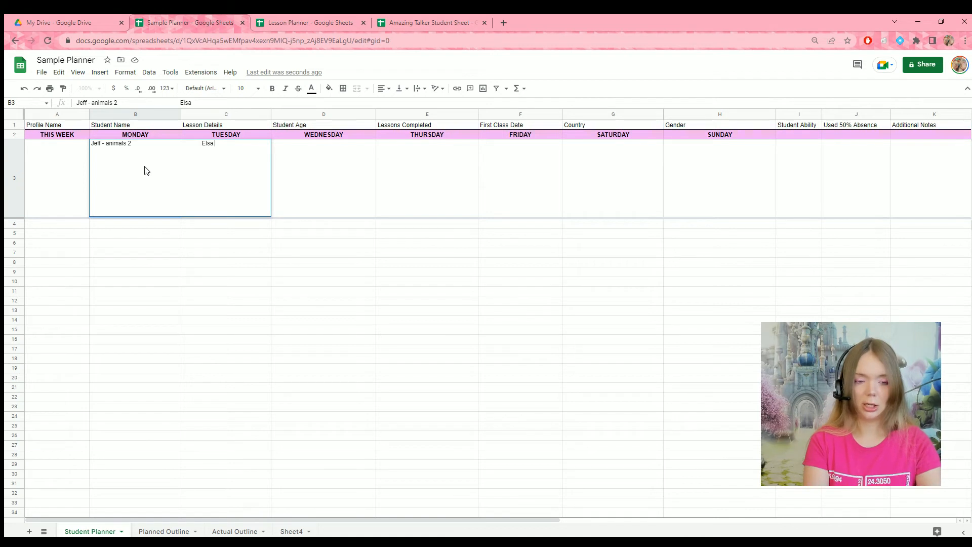
{"action": "type", "text": " - "}
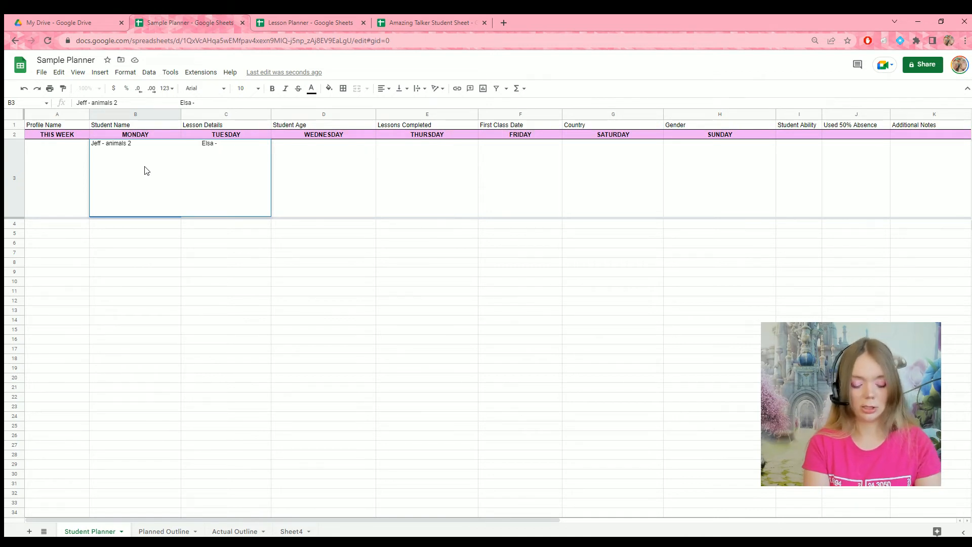
{"action": "type", "text": "song"}
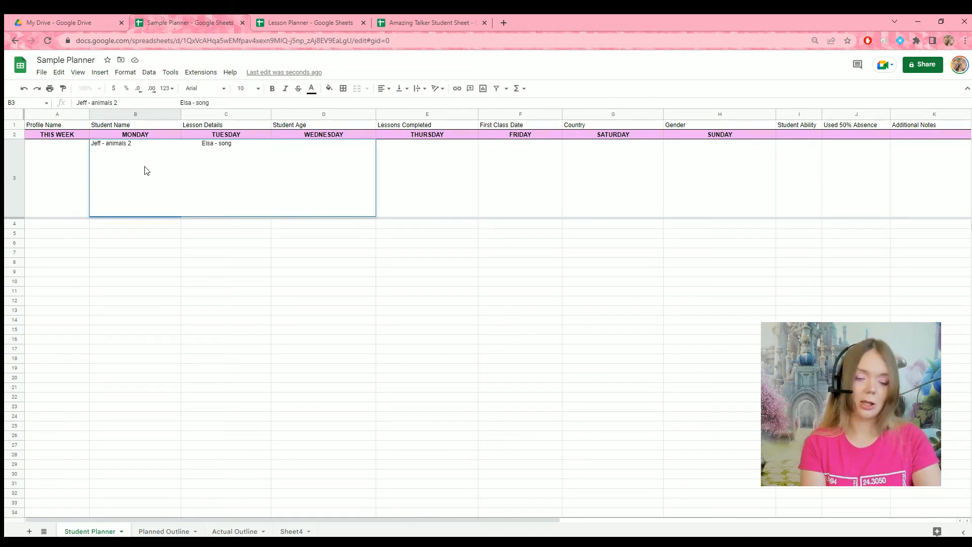
{"action": "type", "text": "                                           Bob - v"}
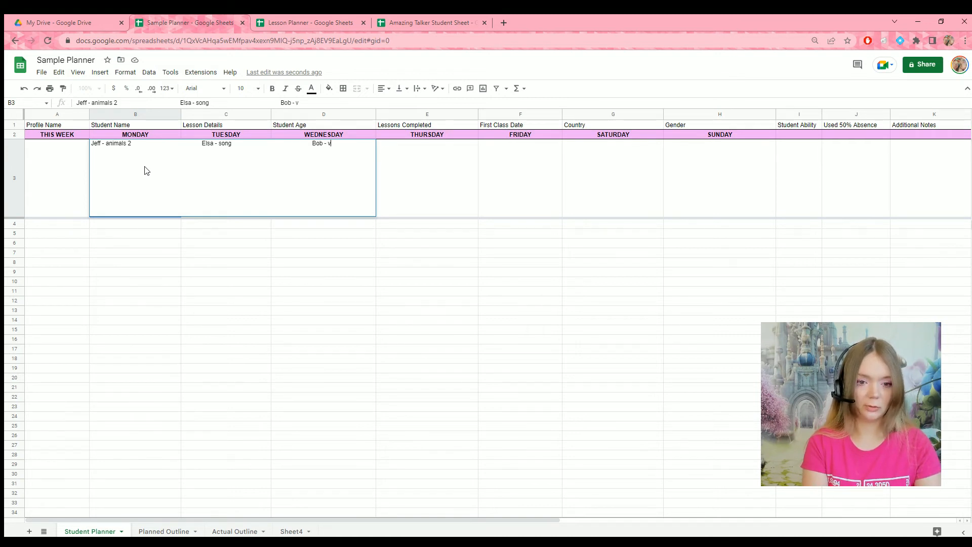
{"action": "type", "text": "rb 3"}
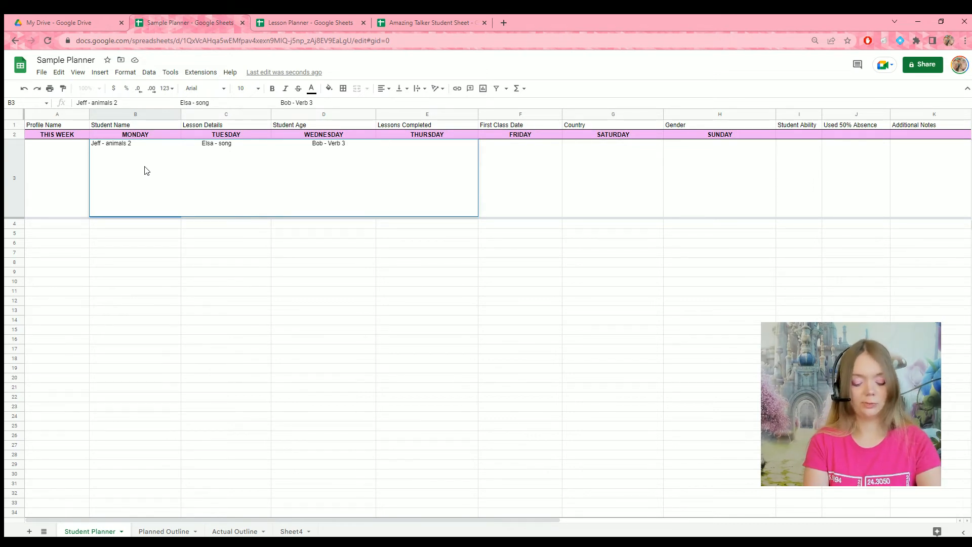
{"action": "type", "text": "                                        Jessica "}
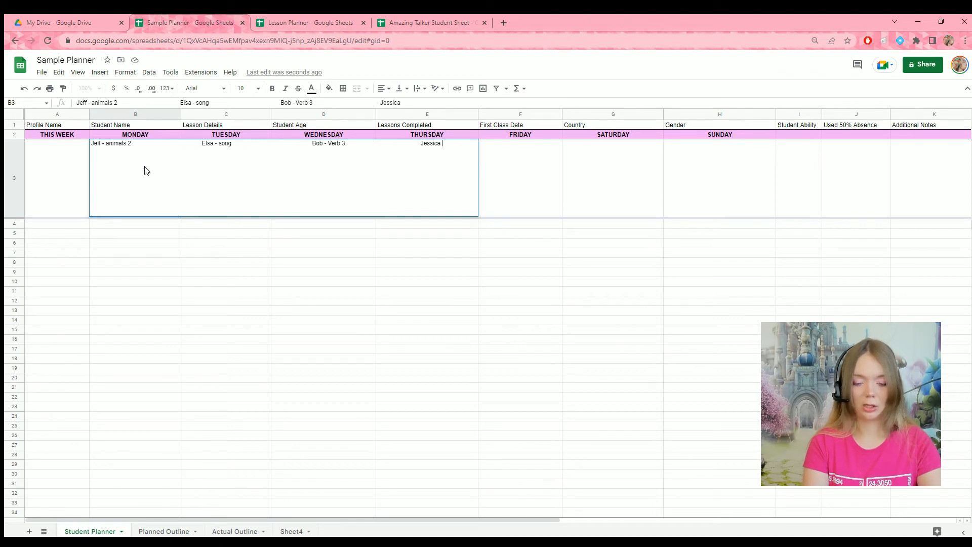
{"action": "type", "text": "- book"}
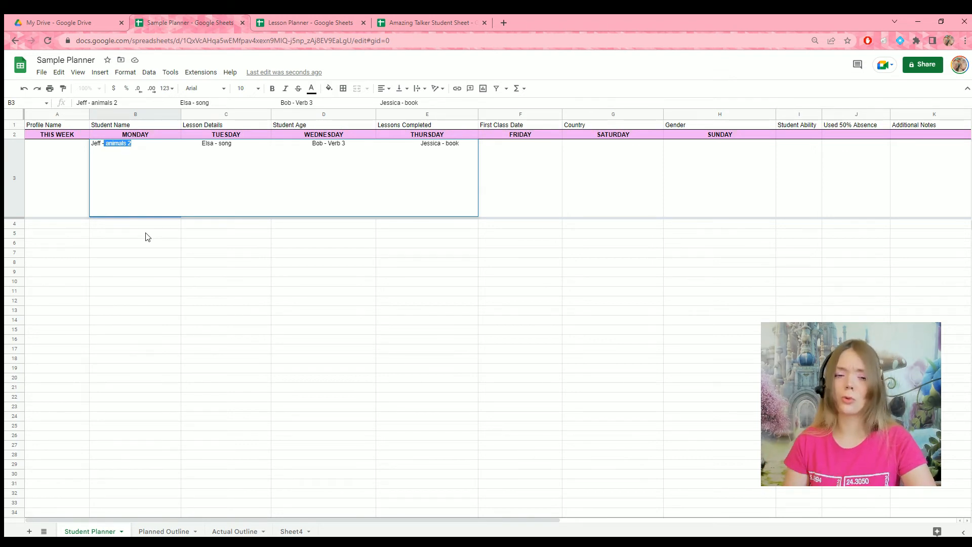
{"action": "left_click", "coordinate": [159, 261]}
{"action": "left_click", "coordinate": [205, 263]}
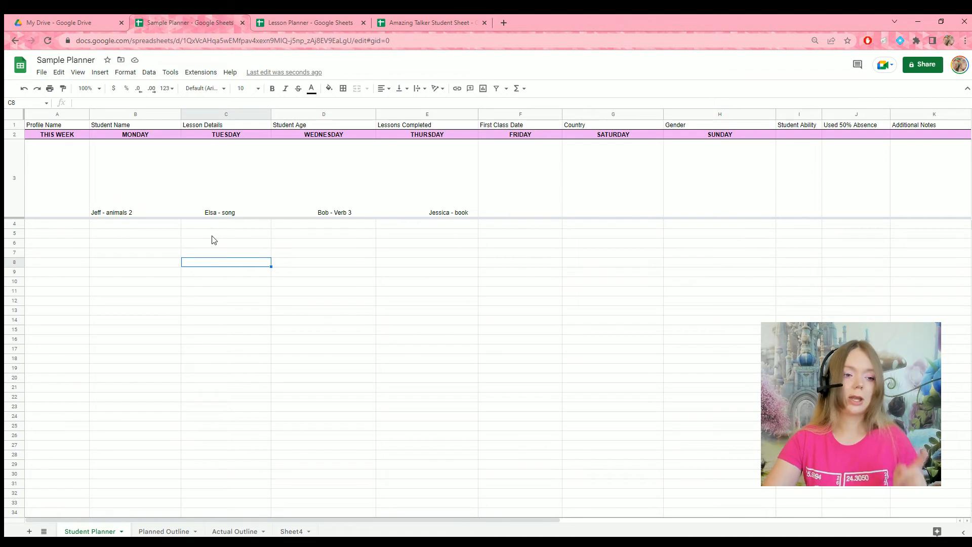
Apply text wrapping to the entire sheet so the Monday list stacks within its own column.
{"action": "left_click", "coordinate": [8, 115]}
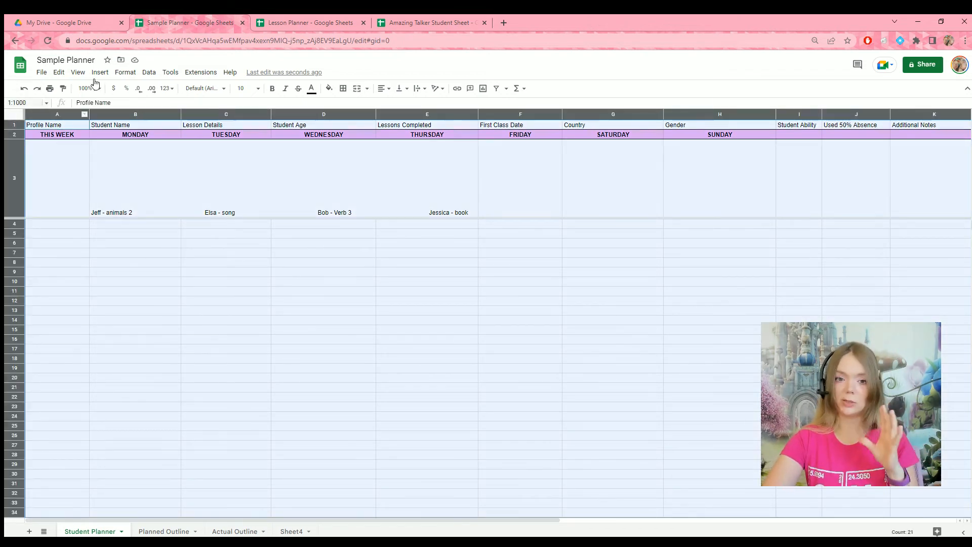
{"action": "left_click", "coordinate": [419, 90]}
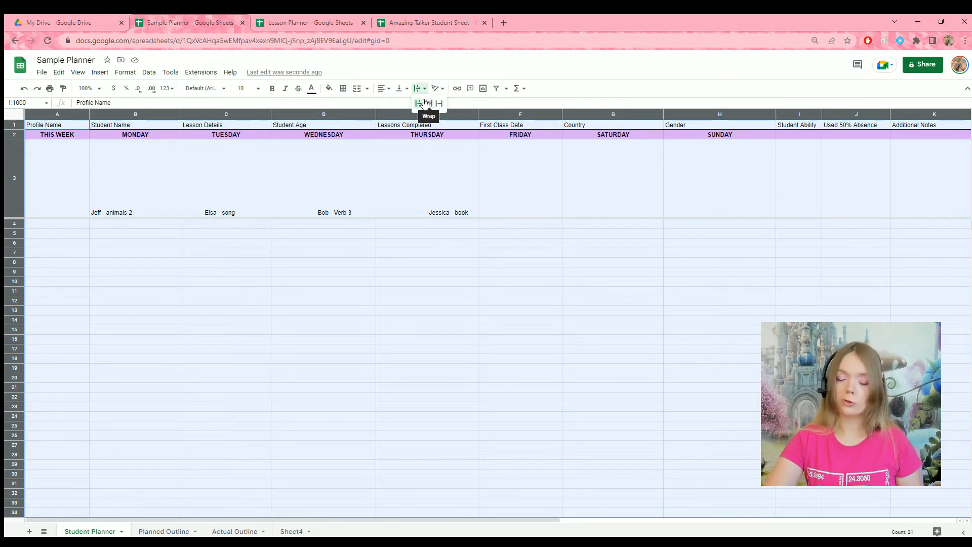
{"action": "left_click", "coordinate": [425, 103]}
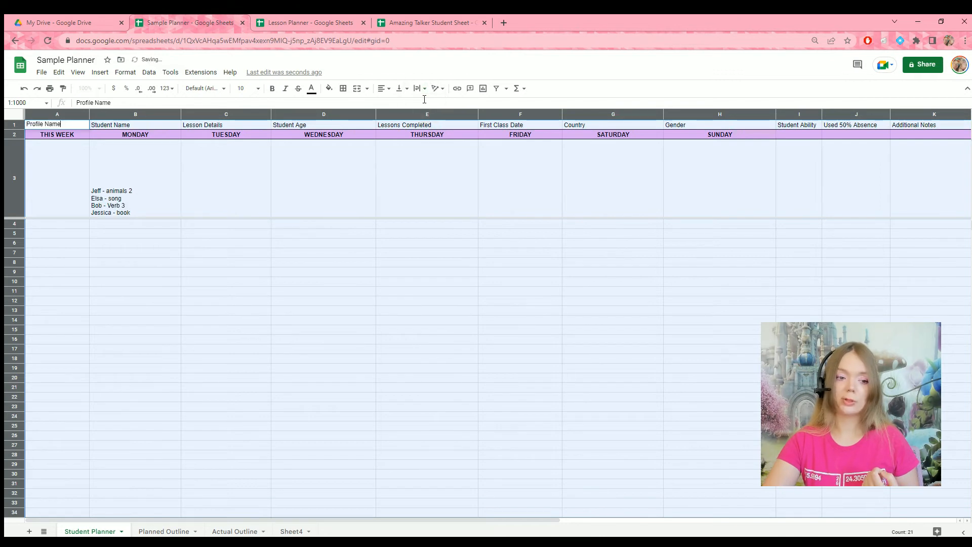
{"action": "double_click", "coordinate": [304, 261]}
{"action": "left_click", "coordinate": [119, 179]}
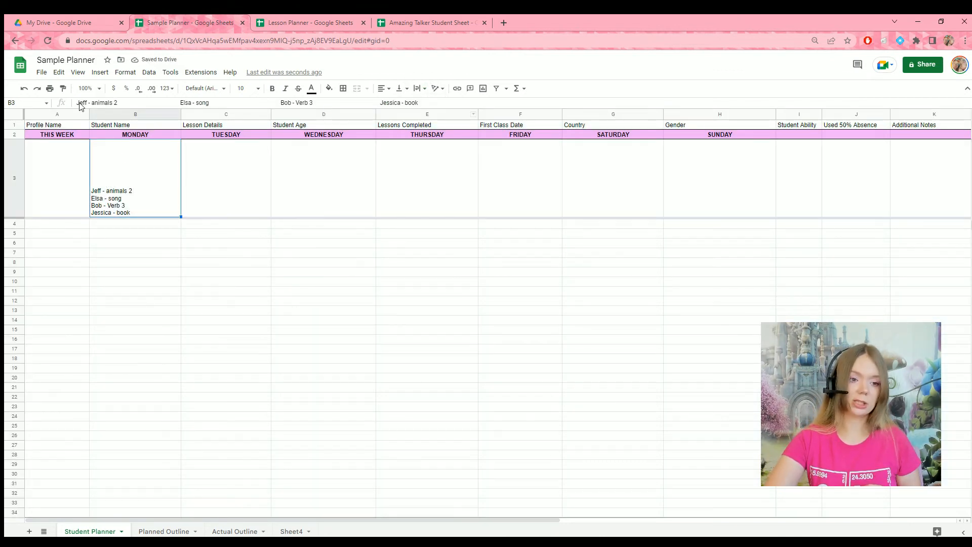
Center the text of the entire sheet horizontally and align it vertically to the middle.
{"action": "left_click", "coordinate": [10, 110]}
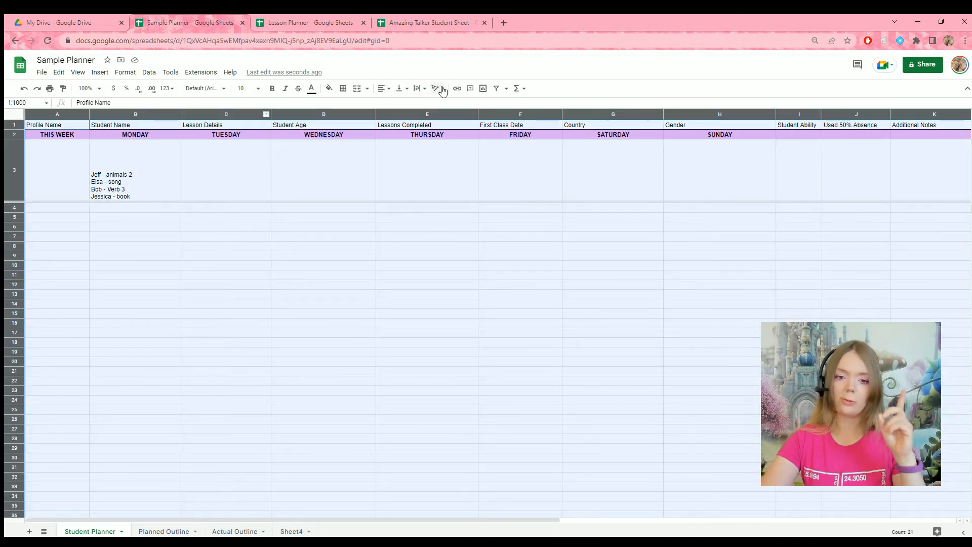
{"action": "left_click", "coordinate": [383, 88]}
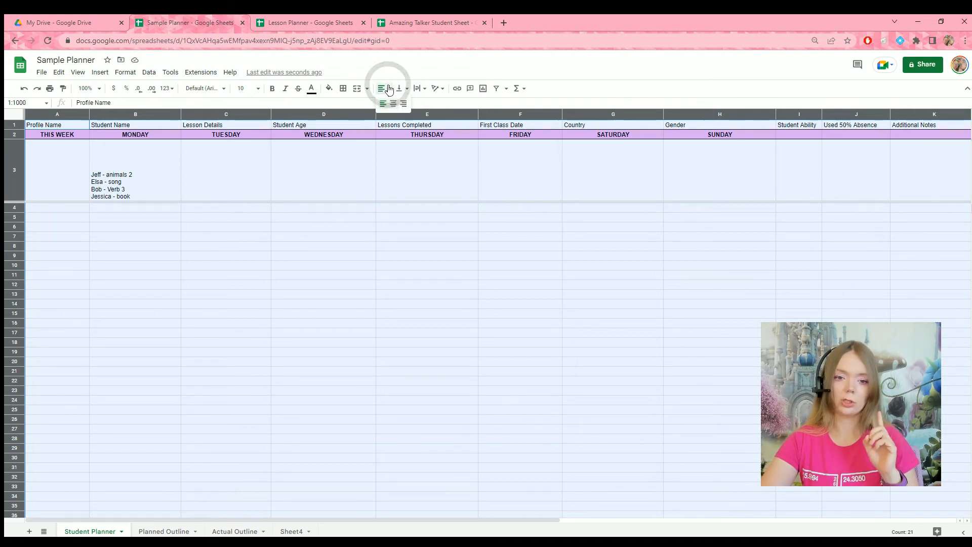
{"action": "left_click", "coordinate": [390, 104]}
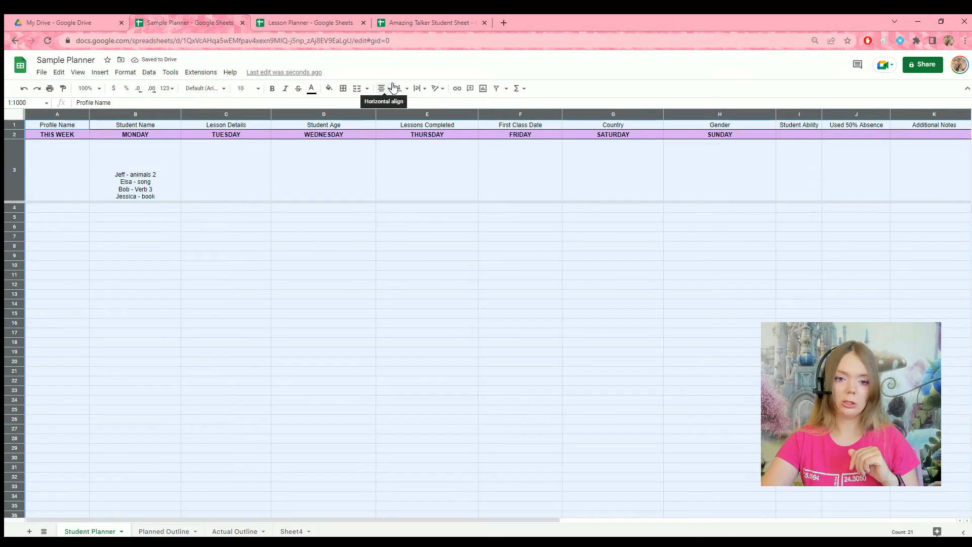
{"action": "left_click", "coordinate": [395, 87]}
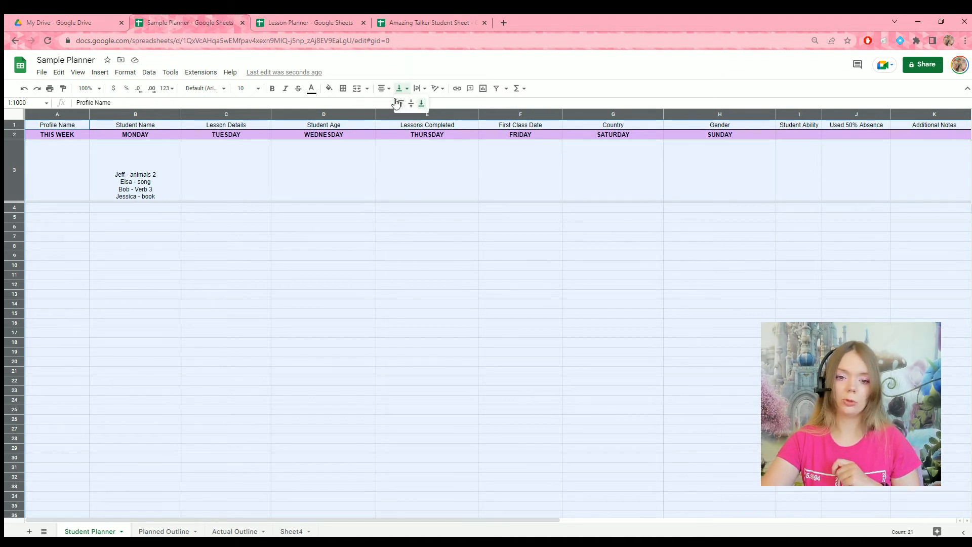
{"action": "left_click", "coordinate": [400, 103]}
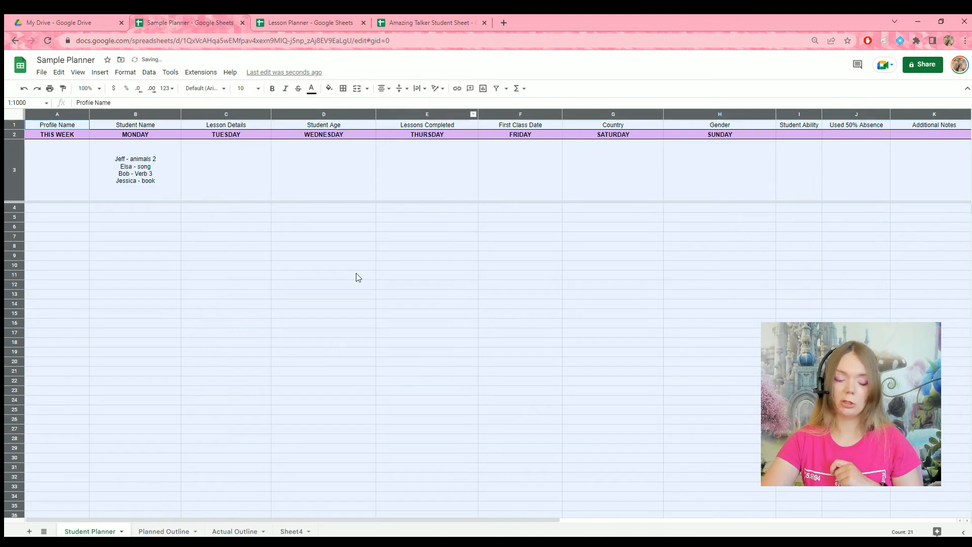
{"action": "left_click", "coordinate": [342, 292]}
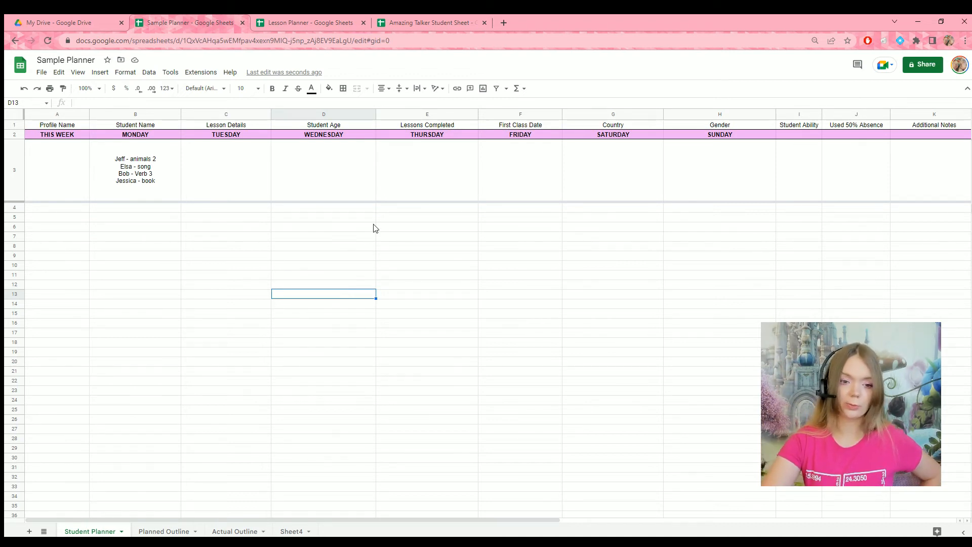
Enter the first student's profile name and student name in row 4 under their headings.
{"action": "left_click", "coordinate": [74, 210]}
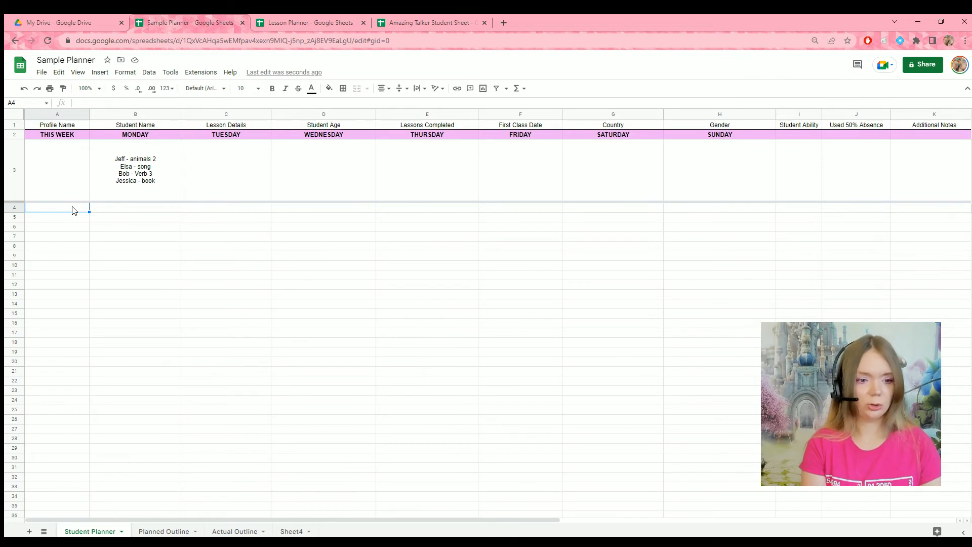
{"action": "type", "text": "Jeff"}
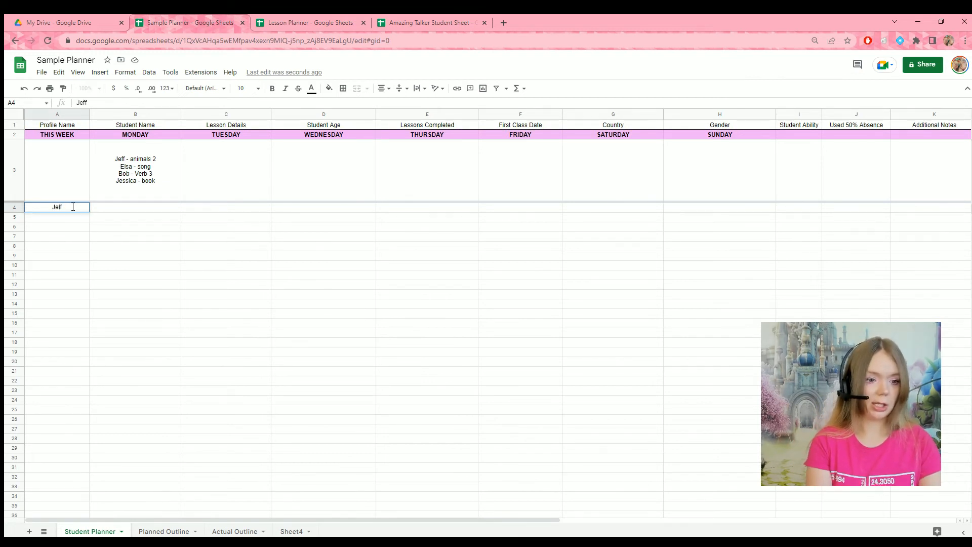
{"action": "type", "text": "Kevin"}
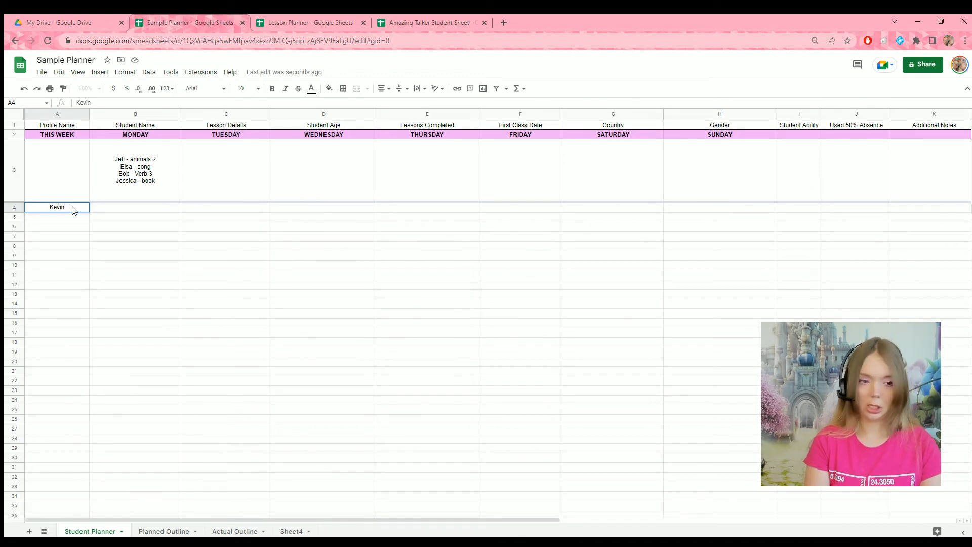
{"action": "key", "text": "Tab"}
{"action": "type", "text": "Jeff - animals 2\tElsa - song\tBob - Verb 3\tJessica - book"}
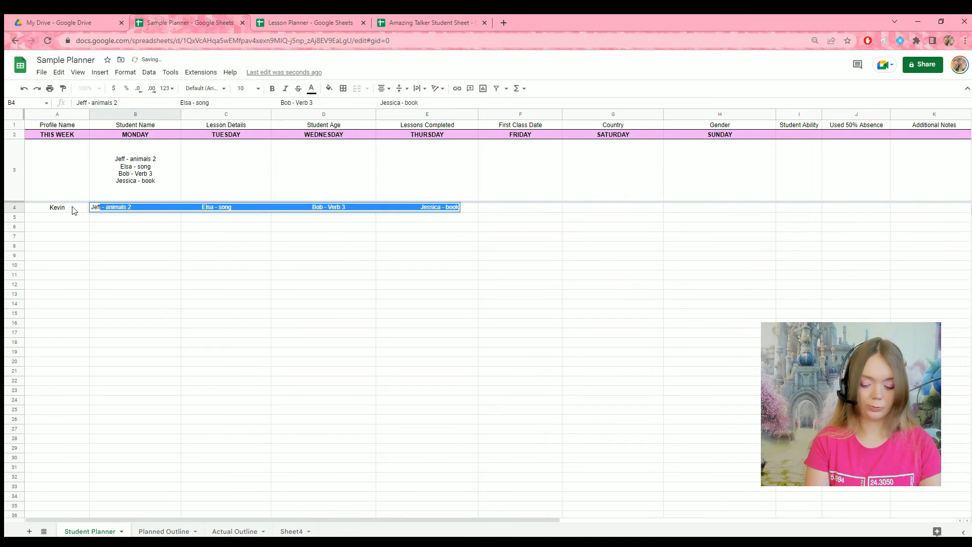
{"action": "key", "text": "BackSpace"}
{"action": "key", "text": "Tab"}
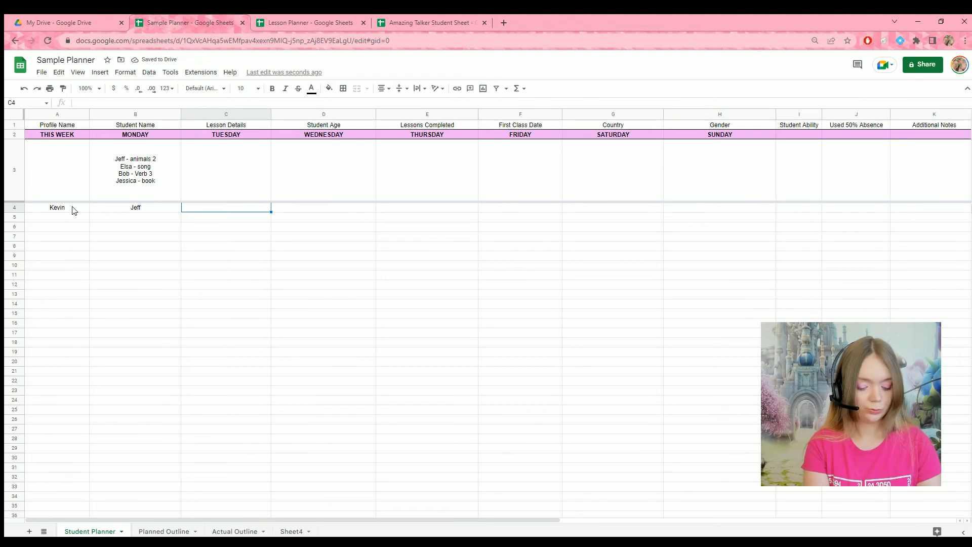
In row 4, enter "$10 for 25 min" as the Lesson Details and 6 as the Student Age, leaving Lessons Completed blank.
{"action": "type", "text": "S"}
{"action": "type", "text": "10"}
{"action": "type", "text": " for"}
{"action": "type", "text": " 25 min"}
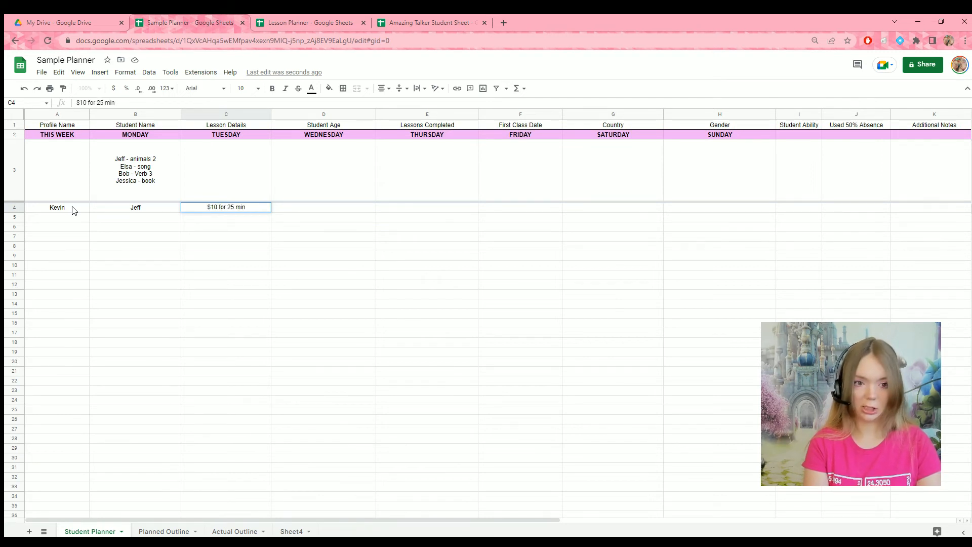
{"action": "key", "text": "Tab"}
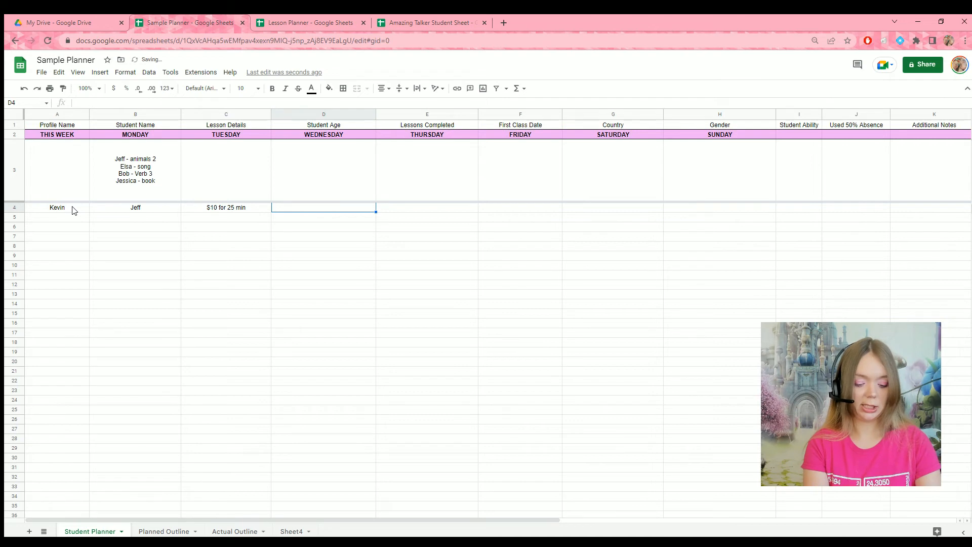
{"action": "type", "text": "6"}
{"action": "key", "text": "Tab"}
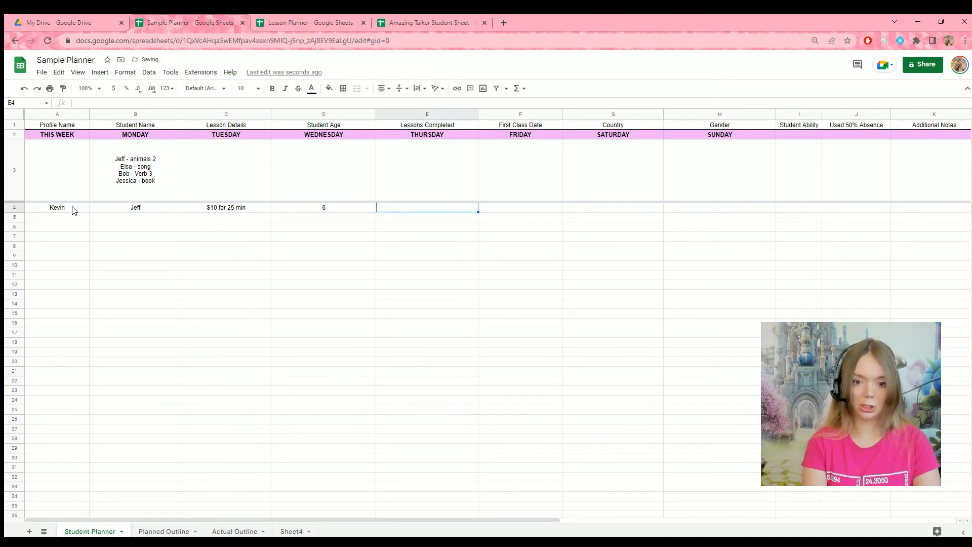
{"action": "key", "text": "Tab"}
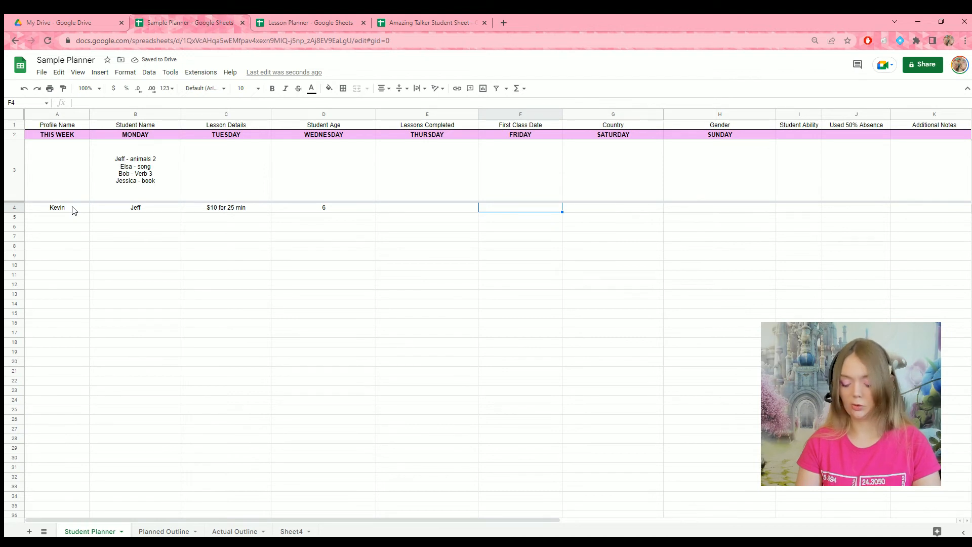
Complete row 4 with 1/5/22 as the First Class Date, China as the Country, M as the Gender and Beginner as the Student Ability.
{"action": "type", "text": "1/5"}
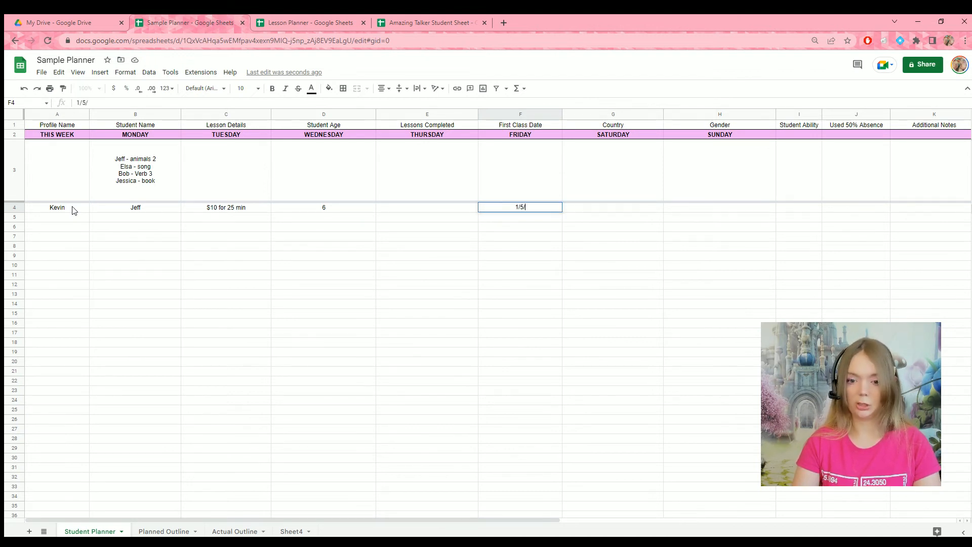
{"action": "type", "text": "/22"}
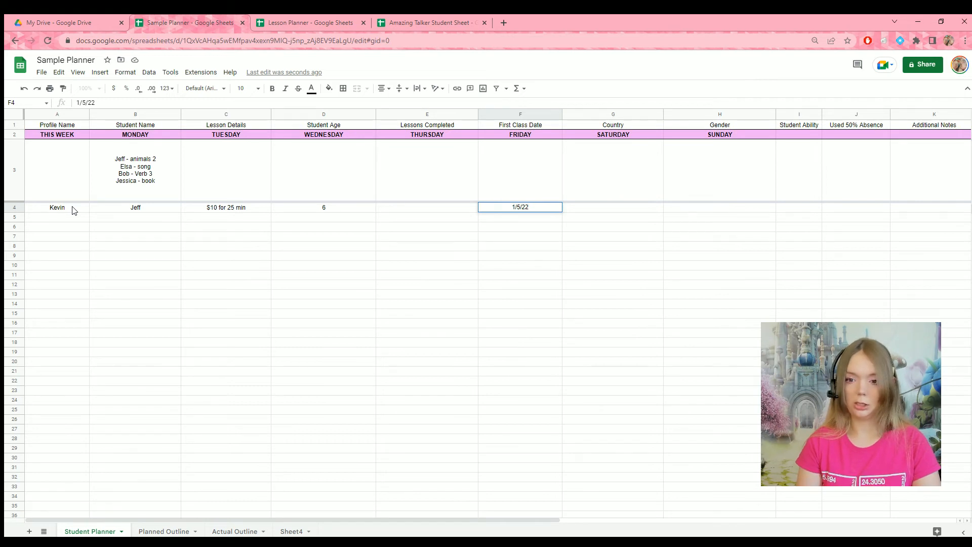
{"action": "key", "text": "Tab"}
{"action": "type", "text": "China"}
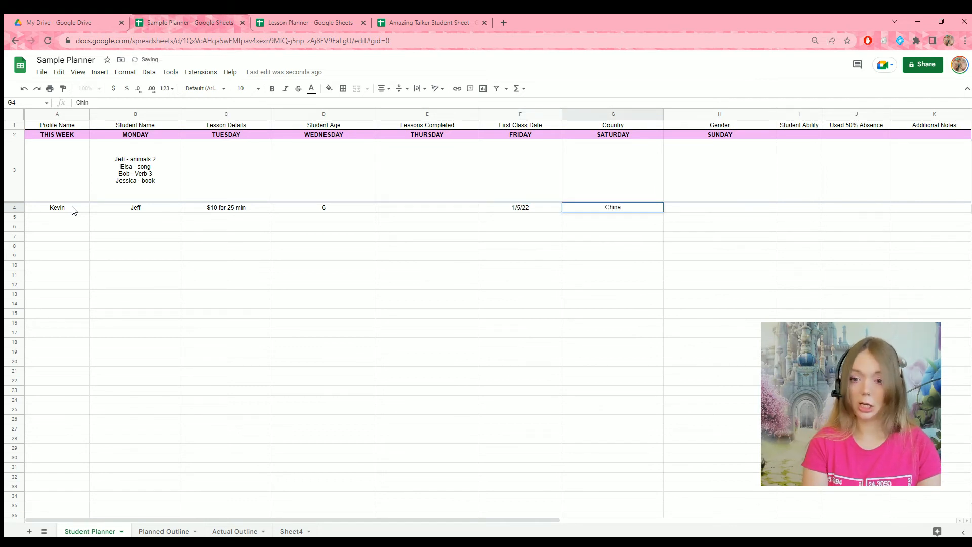
{"action": "key", "text": "Tab"}
{"action": "type", "text": "B"}
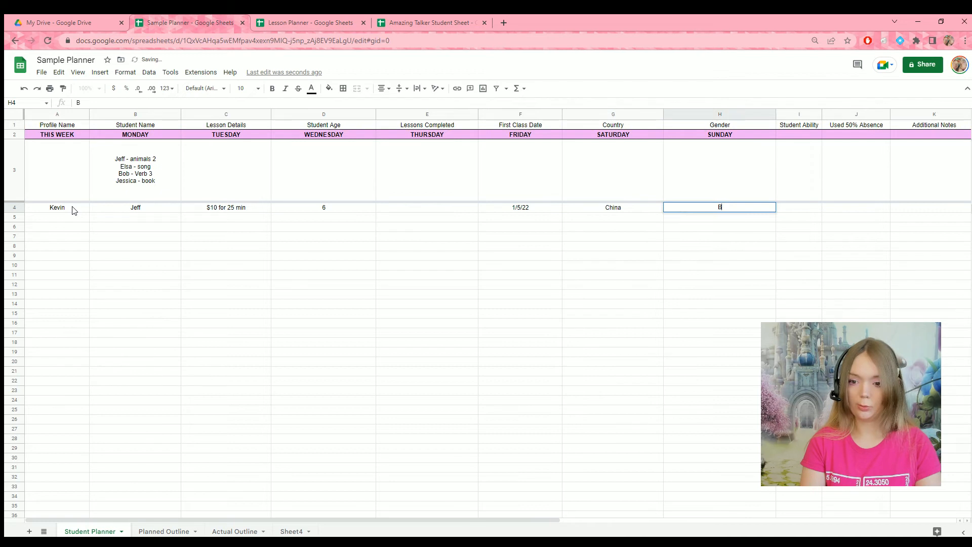
{"action": "type", "text": "M"}
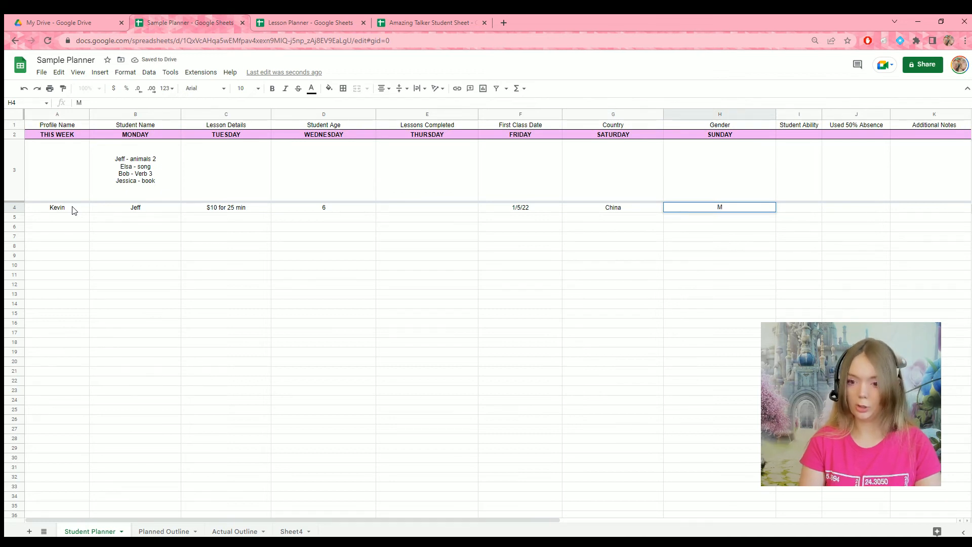
{"action": "key", "text": "Tab"}
{"action": "type", "text": "Beginner"}
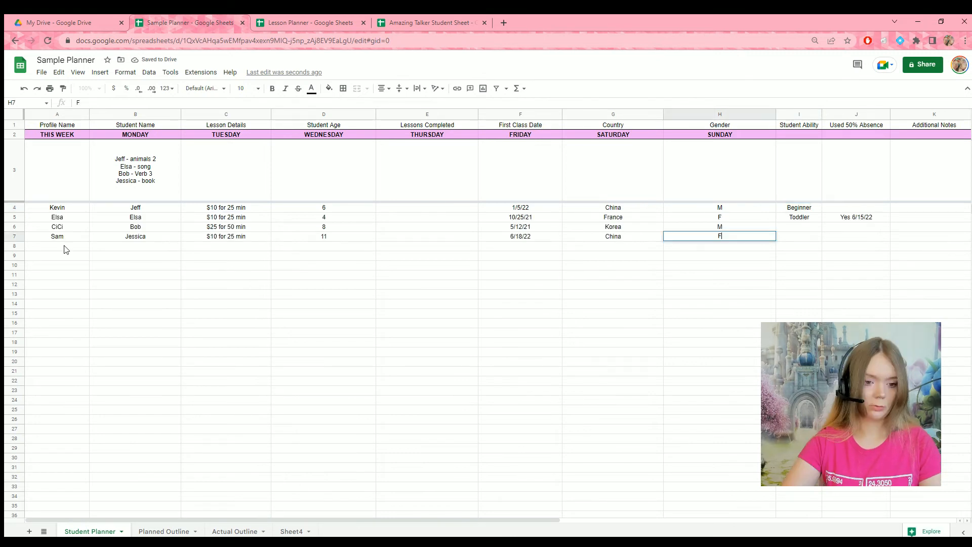
Fill the first student's row 4 with light red and row 5 with light orange.
{"action": "left_click", "coordinate": [140, 287]}
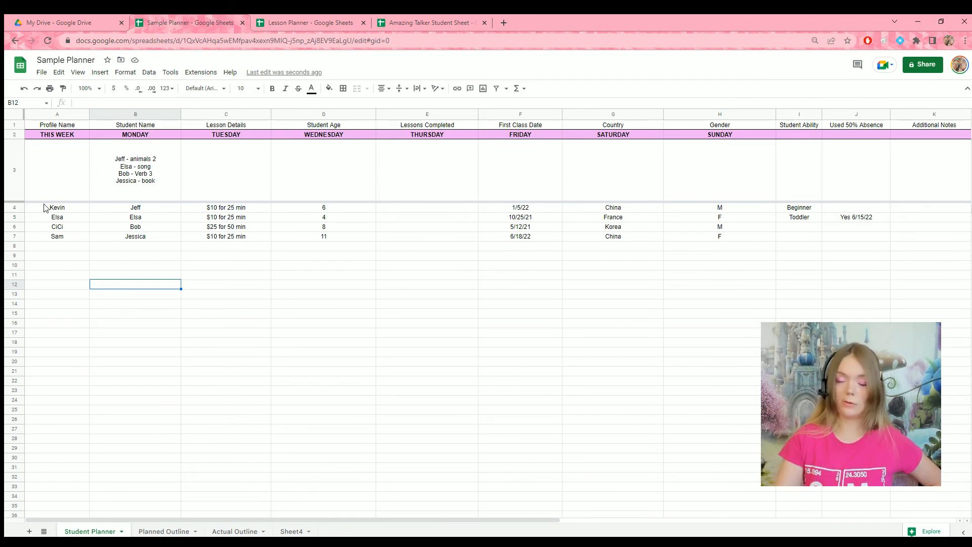
{"action": "left_click", "coordinate": [14, 208]}
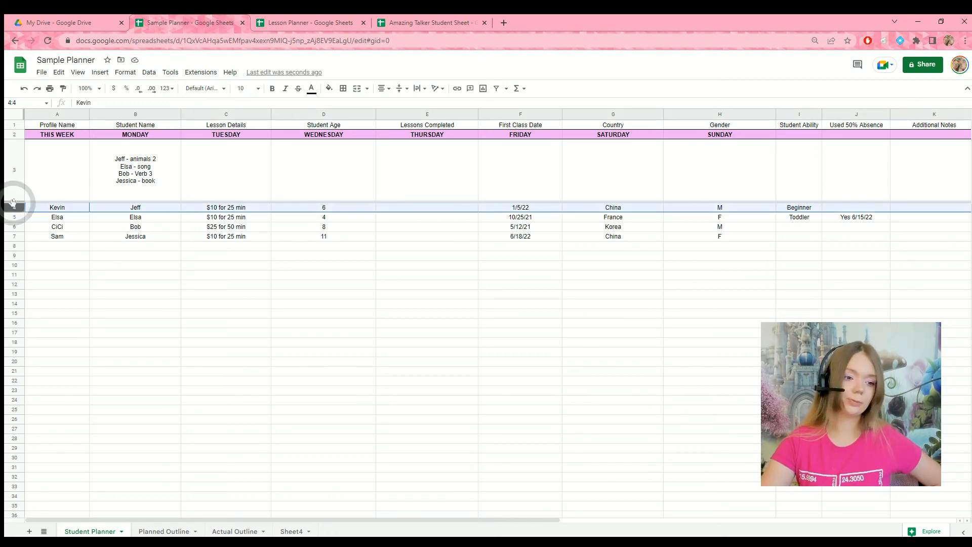
{"action": "left_click", "coordinate": [329, 90]}
{"action": "left_click", "coordinate": [338, 182]}
{"action": "left_click", "coordinate": [15, 217]}
{"action": "left_click", "coordinate": [327, 89]}
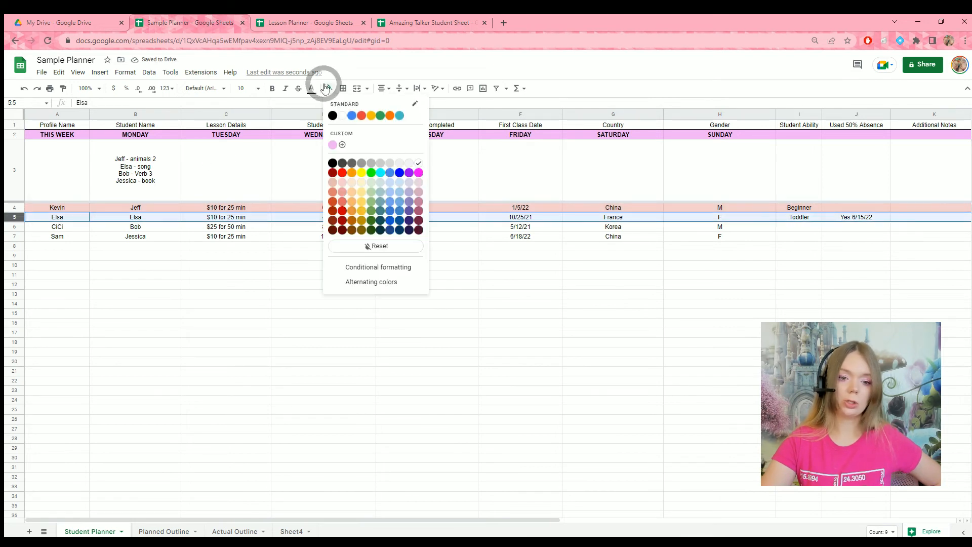
{"action": "left_click", "coordinate": [352, 181]}
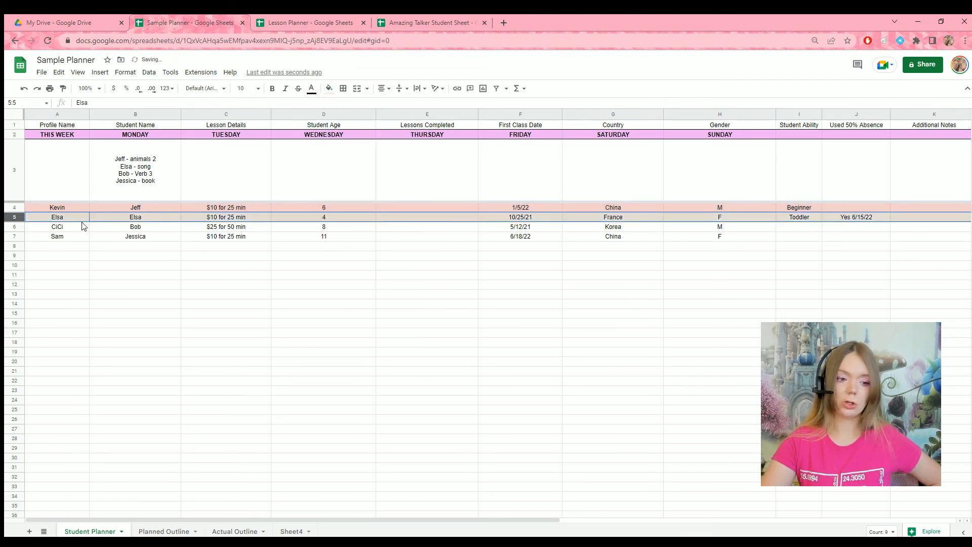
Fill student row 6 with light yellow and row 7 with light green.
{"action": "left_click", "coordinate": [14, 227]}
{"action": "left_click", "coordinate": [312, 89]}
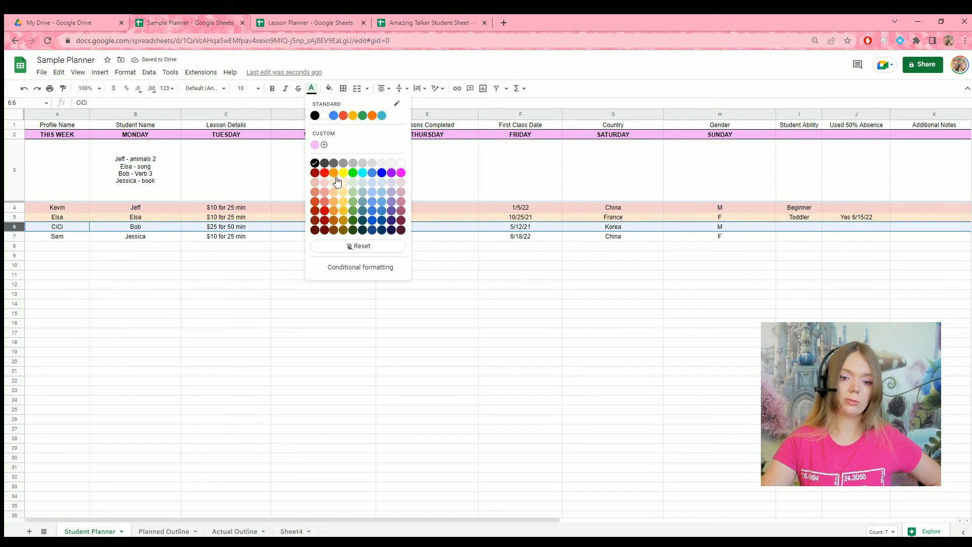
{"action": "left_click", "coordinate": [329, 88]}
{"action": "left_click", "coordinate": [352, 182]}
{"action": "left_click", "coordinate": [14, 236]}
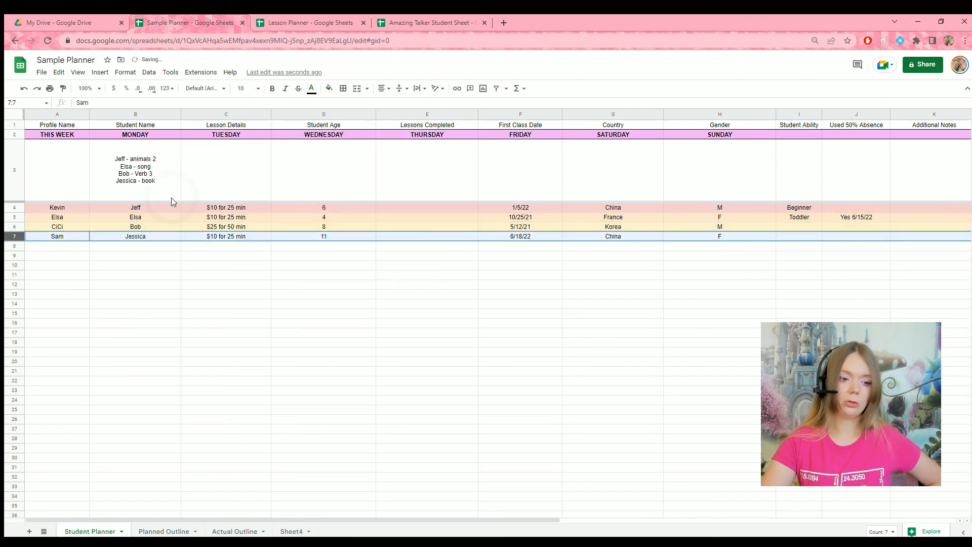
{"action": "left_click", "coordinate": [312, 85]}
{"action": "left_click", "coordinate": [325, 93]}
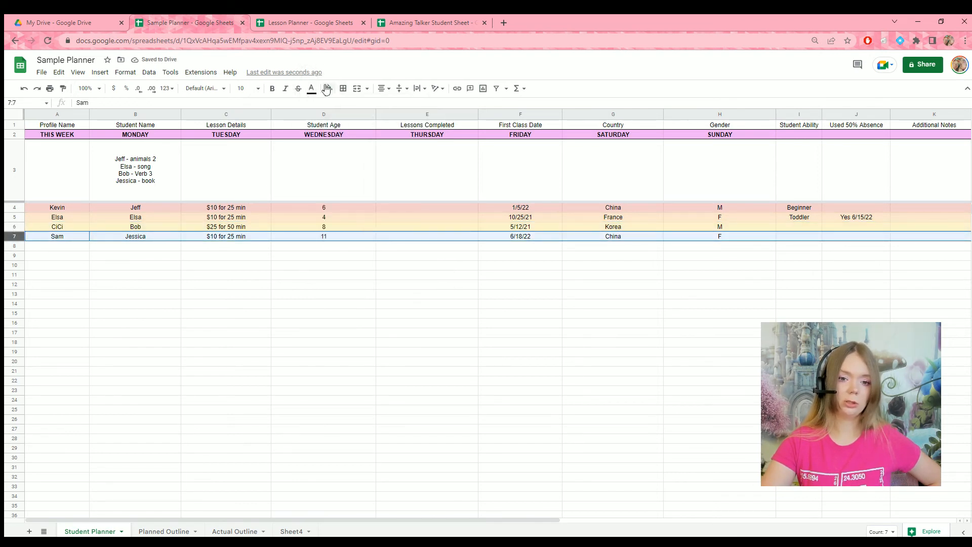
{"action": "left_click", "coordinate": [328, 88]}
{"action": "left_click", "coordinate": [378, 183]}
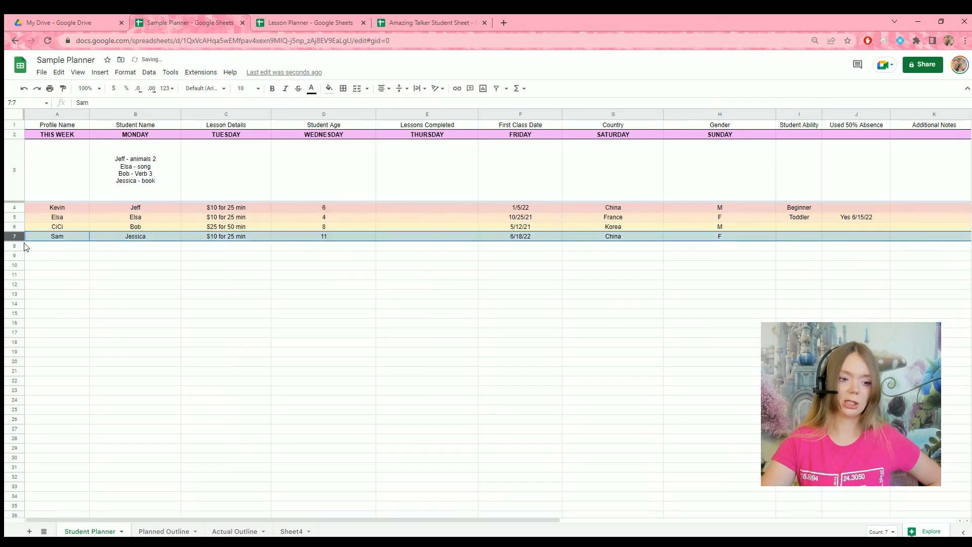
{"action": "left_click", "coordinate": [348, 324]}
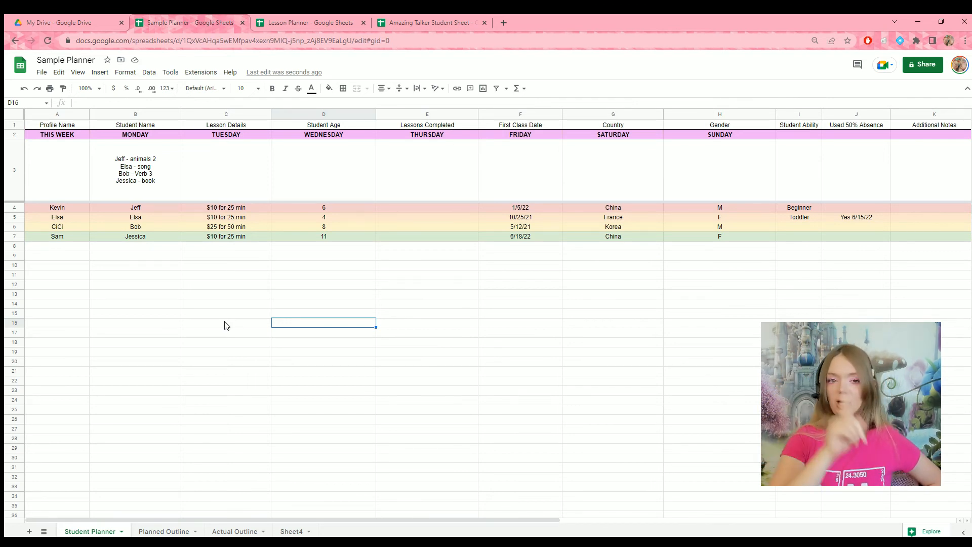
Switch to the Amazing Talker Student Sheet and examine how lessons are listed under each day in its weekly schedule row.
{"action": "left_click", "coordinate": [415, 22]}
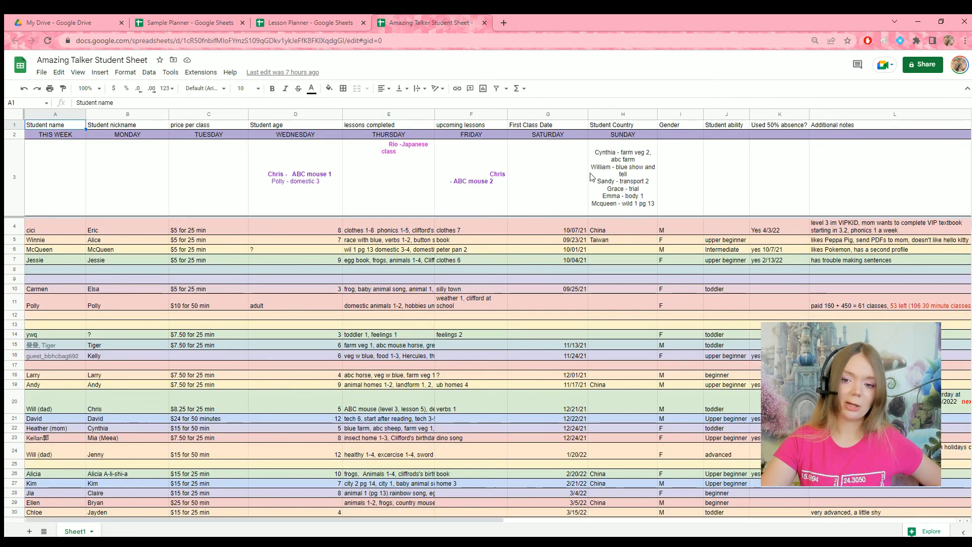
{"action": "left_click", "coordinate": [128, 166]}
{"action": "left_click", "coordinate": [292, 172]}
{"action": "key", "text": "Right"}
{"action": "key", "text": "Right"}
{"action": "key", "text": "Right"}
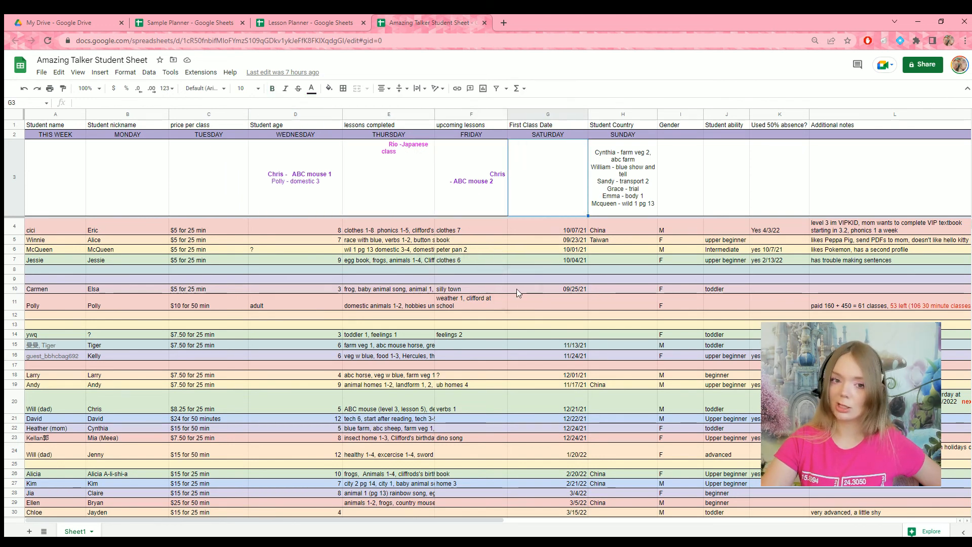
{"action": "double_click", "coordinate": [598, 179]}
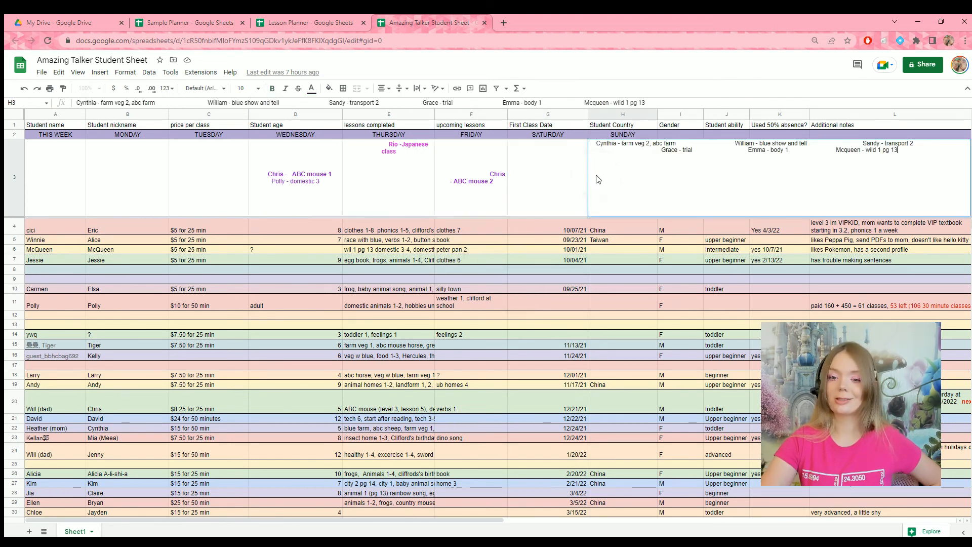
{"action": "left_click", "coordinate": [562, 170]}
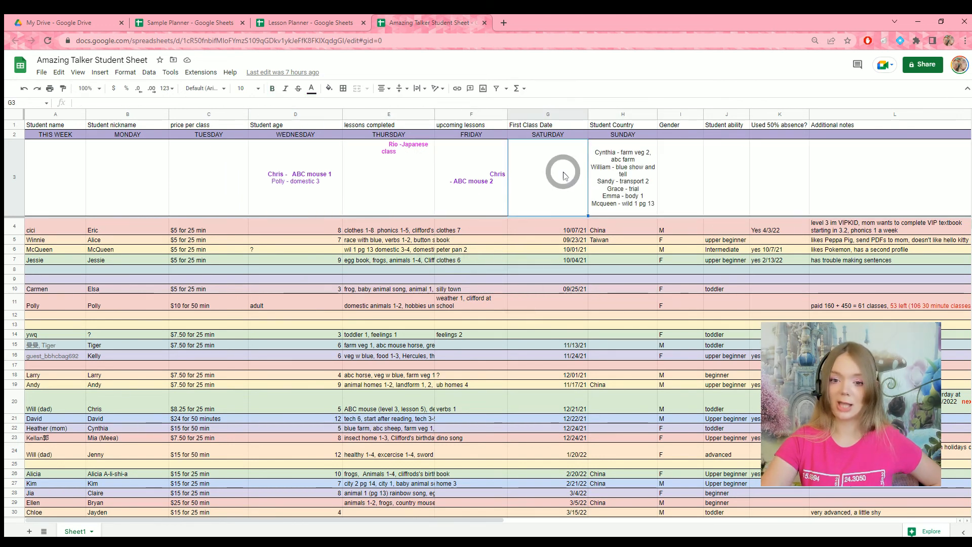
{"action": "left_click", "coordinate": [636, 132]}
Look through the color-coded student records below the frozen schedule, from the first record to the last and back.
{"action": "left_click", "coordinate": [32, 251]}
{"action": "left_click", "coordinate": [17, 223]}
{"action": "scroll", "coordinate": [65, 261], "scroll_direction": "down", "scroll_amount": 1}
{"action": "scroll", "coordinate": [65, 264], "scroll_direction": "down", "scroll_amount": 6}
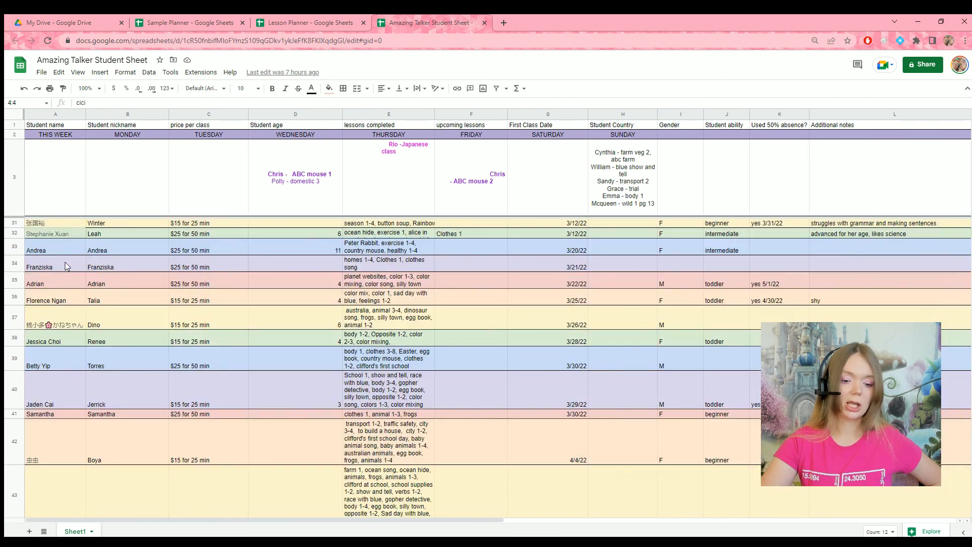
{"action": "scroll", "coordinate": [65, 262], "scroll_direction": "down", "scroll_amount": 2}
{"action": "scroll", "coordinate": [65, 262], "scroll_direction": "down", "scroll_amount": 2}
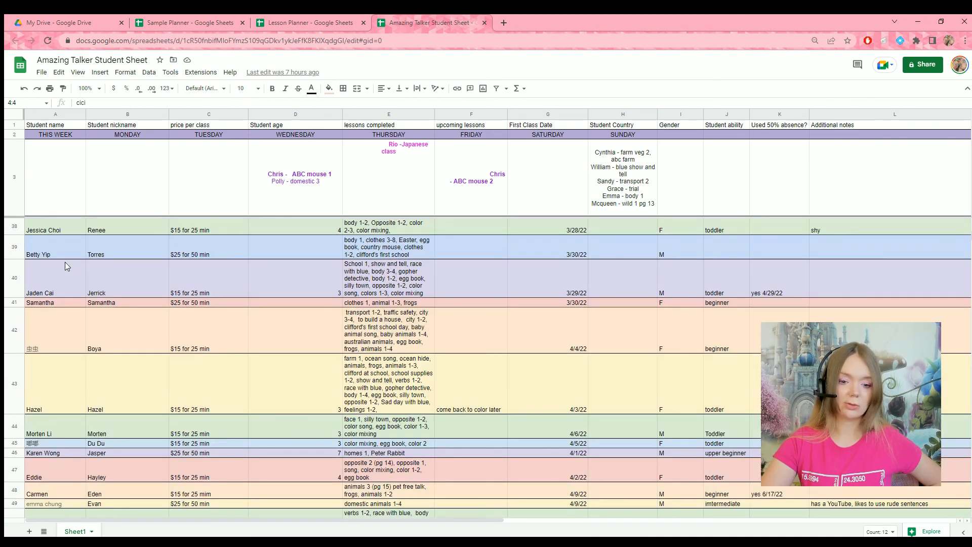
{"action": "scroll", "coordinate": [65, 262], "scroll_direction": "down", "scroll_amount": 1}
{"action": "scroll", "coordinate": [65, 262], "scroll_direction": "down", "scroll_amount": 1}
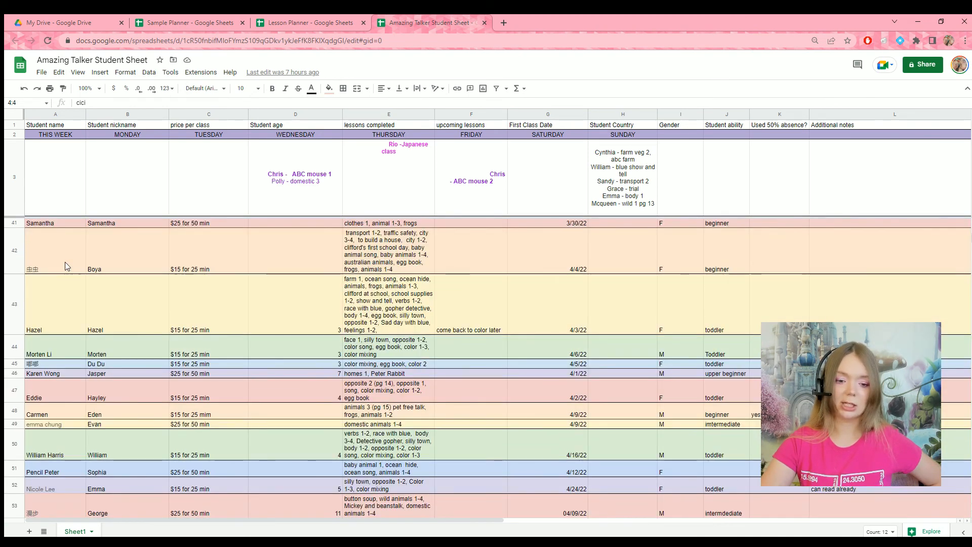
{"action": "scroll", "coordinate": [65, 263], "scroll_direction": "down", "scroll_amount": 1}
{"action": "scroll", "coordinate": [65, 262], "scroll_direction": "down", "scroll_amount": 1}
{"action": "scroll", "coordinate": [65, 262], "scroll_direction": "down", "scroll_amount": 1}
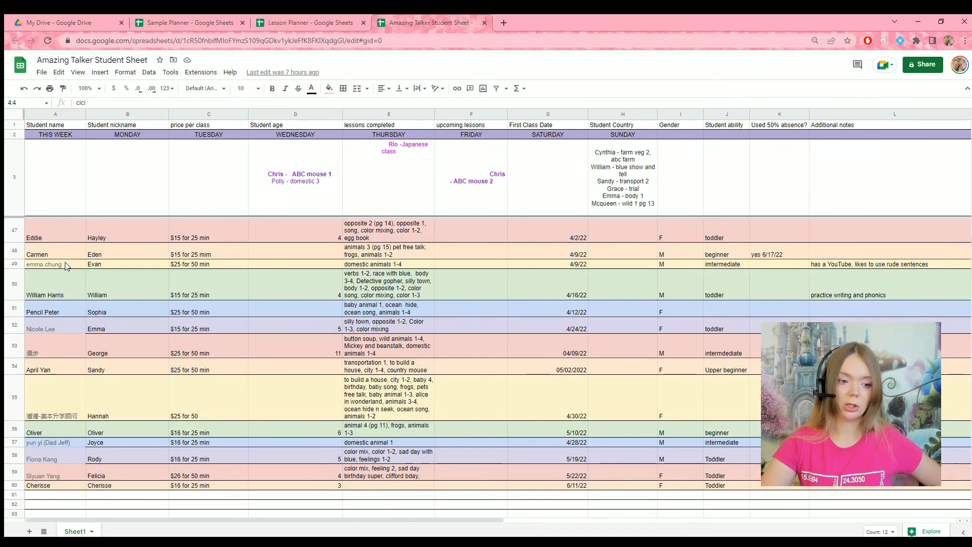
{"action": "scroll", "coordinate": [66, 266], "scroll_direction": "up", "scroll_amount": 10}
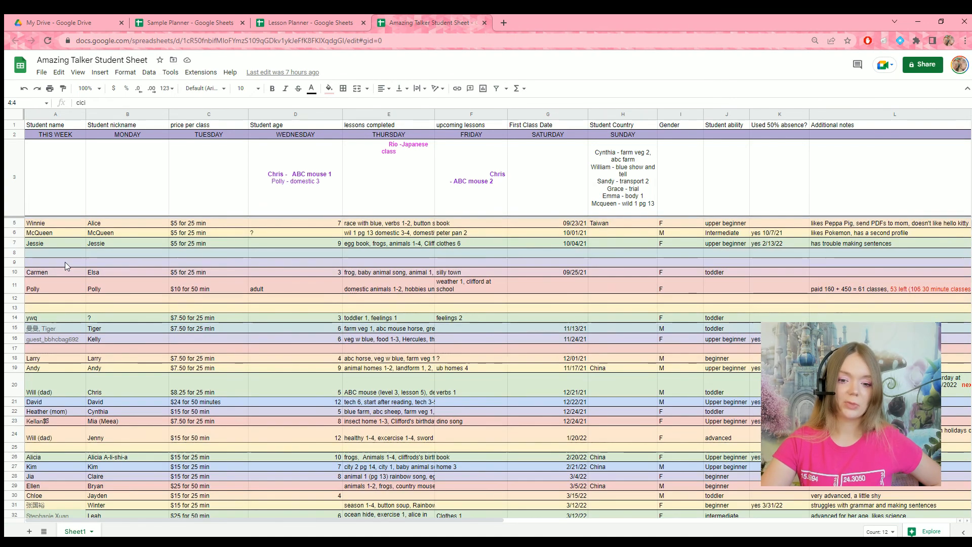
{"action": "scroll", "coordinate": [65, 263], "scroll_direction": "up", "scroll_amount": 1}
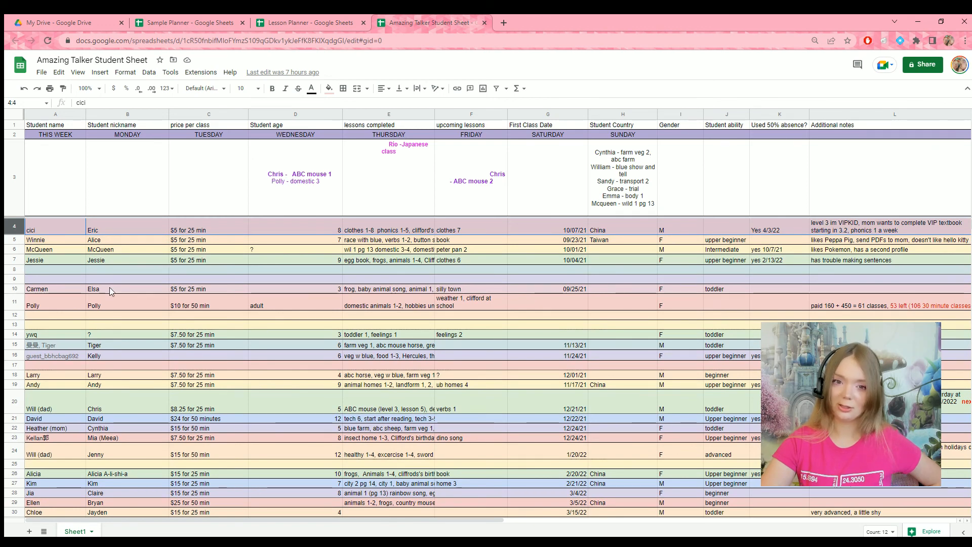
{"action": "scroll", "coordinate": [101, 304], "scroll_direction": "down", "scroll_amount": 4}
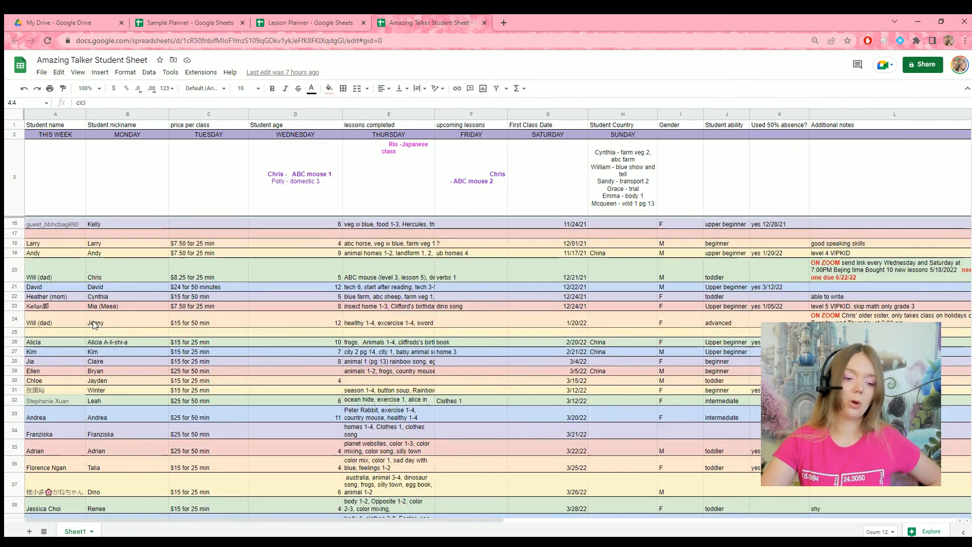
{"action": "scroll", "coordinate": [96, 319], "scroll_direction": "up", "scroll_amount": 4}
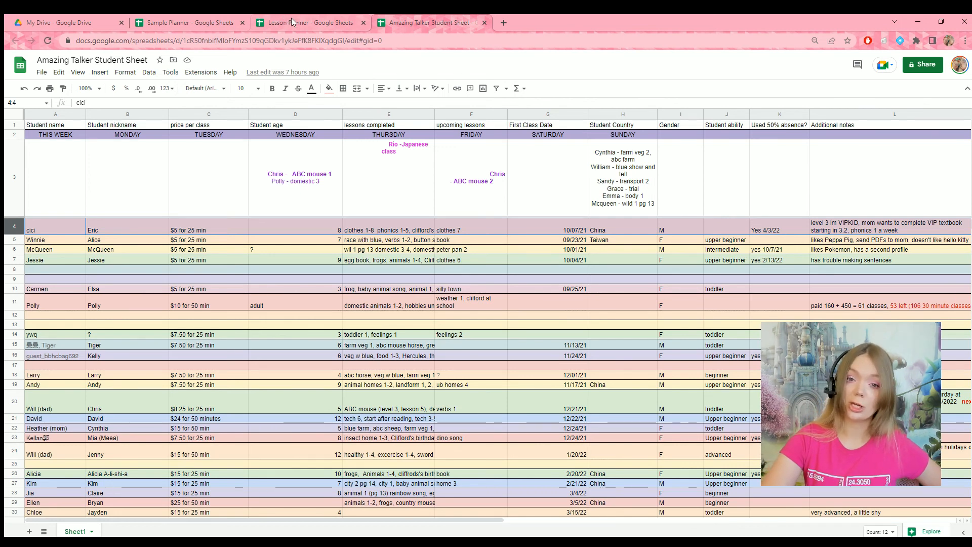
Return to the Sample Planner and examine the second entry of the Monday lesson list and the rows beneath the frozen schedule.
{"action": "left_click", "coordinate": [207, 19]}
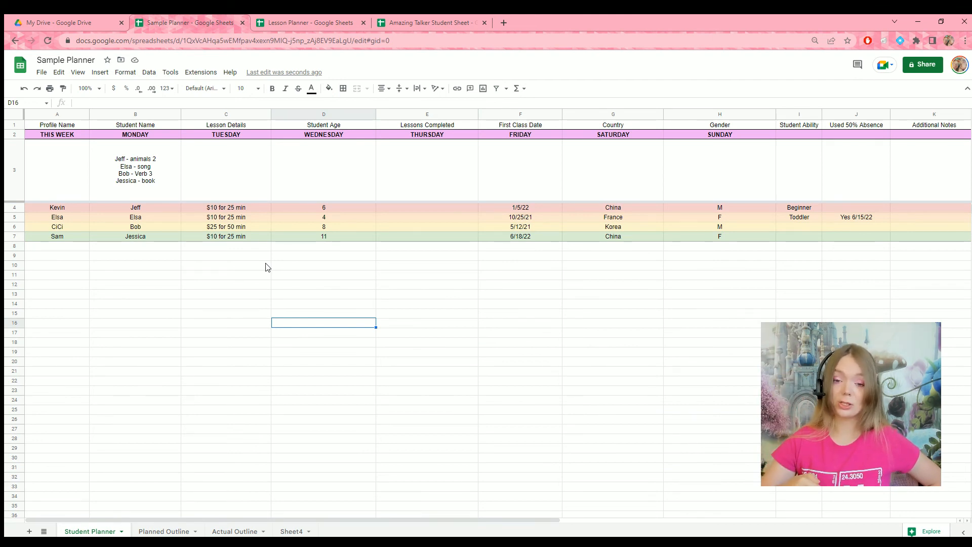
{"action": "double_click", "coordinate": [152, 170]}
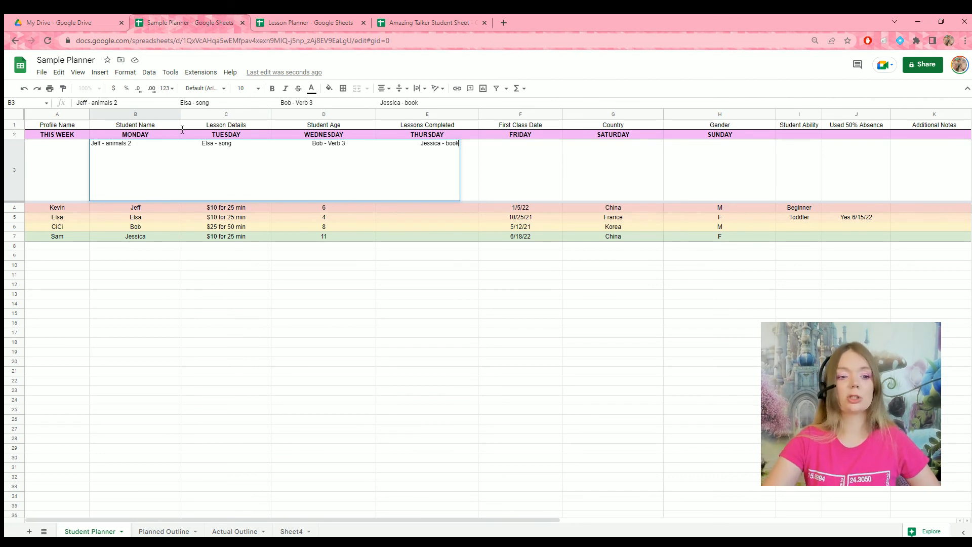
{"action": "left_click_drag", "start_coordinate": [214, 103], "coordinate": [169, 97]}
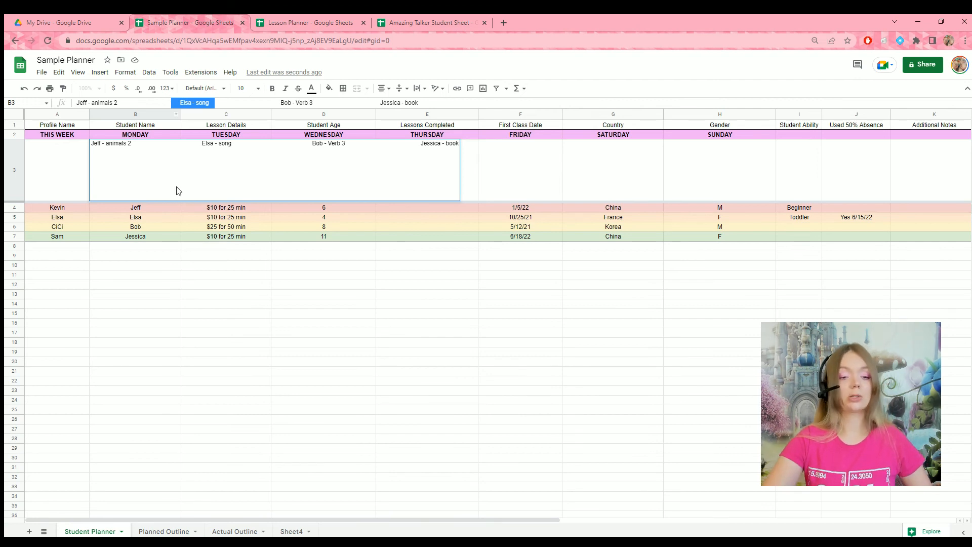
{"action": "scroll", "coordinate": [188, 289], "scroll_direction": "down", "scroll_amount": 12}
{"action": "scroll", "coordinate": [191, 294], "scroll_direction": "down", "scroll_amount": 15}
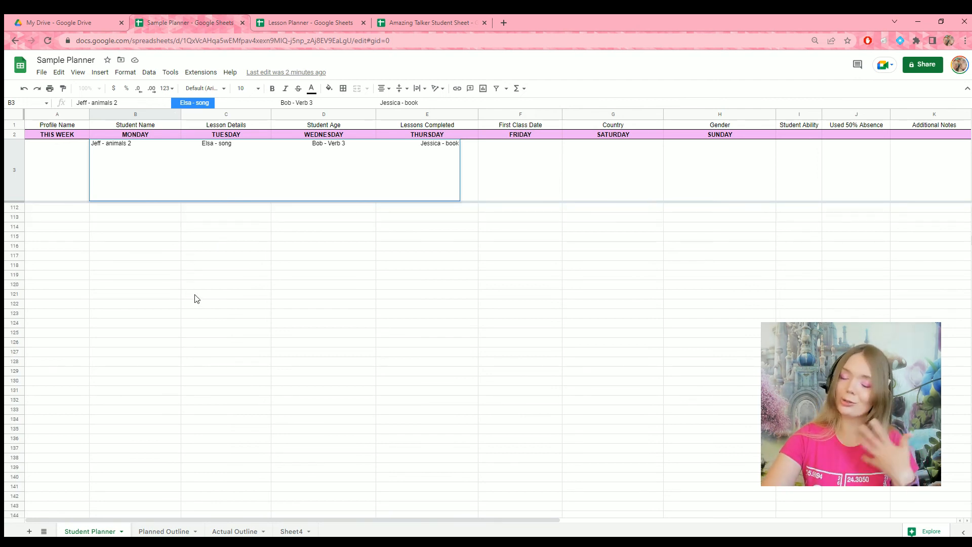
{"action": "scroll", "coordinate": [197, 299], "scroll_direction": "up", "scroll_amount": 20}
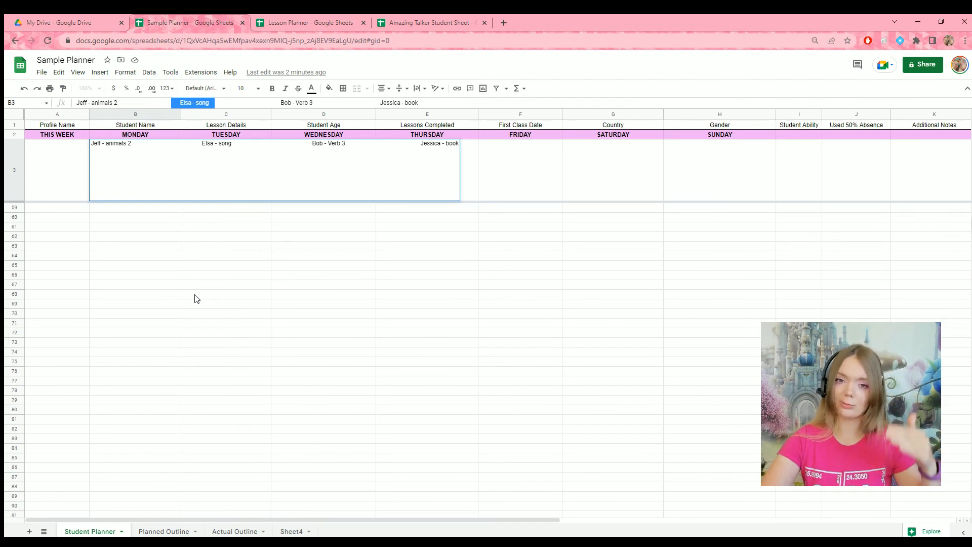
{"action": "left_click", "coordinate": [197, 298]}
{"action": "scroll", "coordinate": [197, 299], "scroll_direction": "up", "scroll_amount": 10}
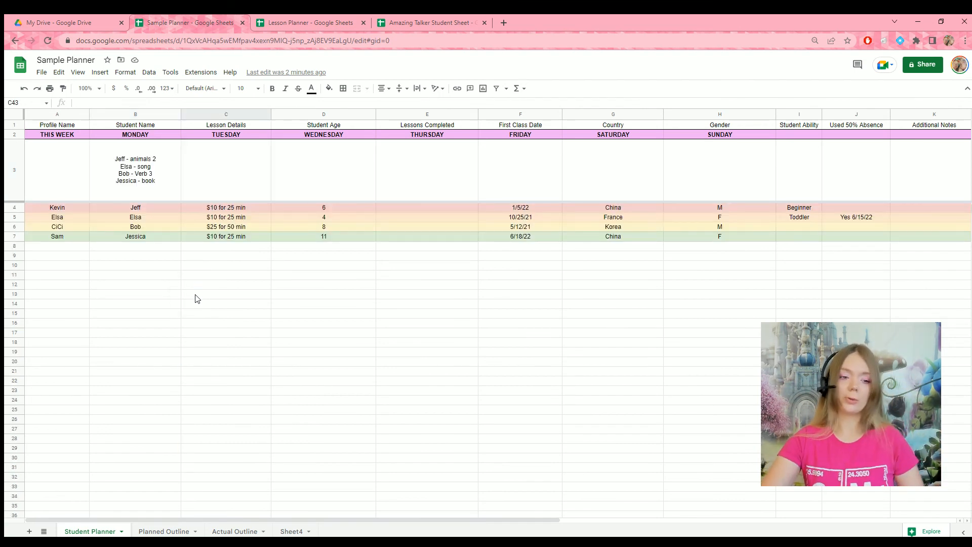